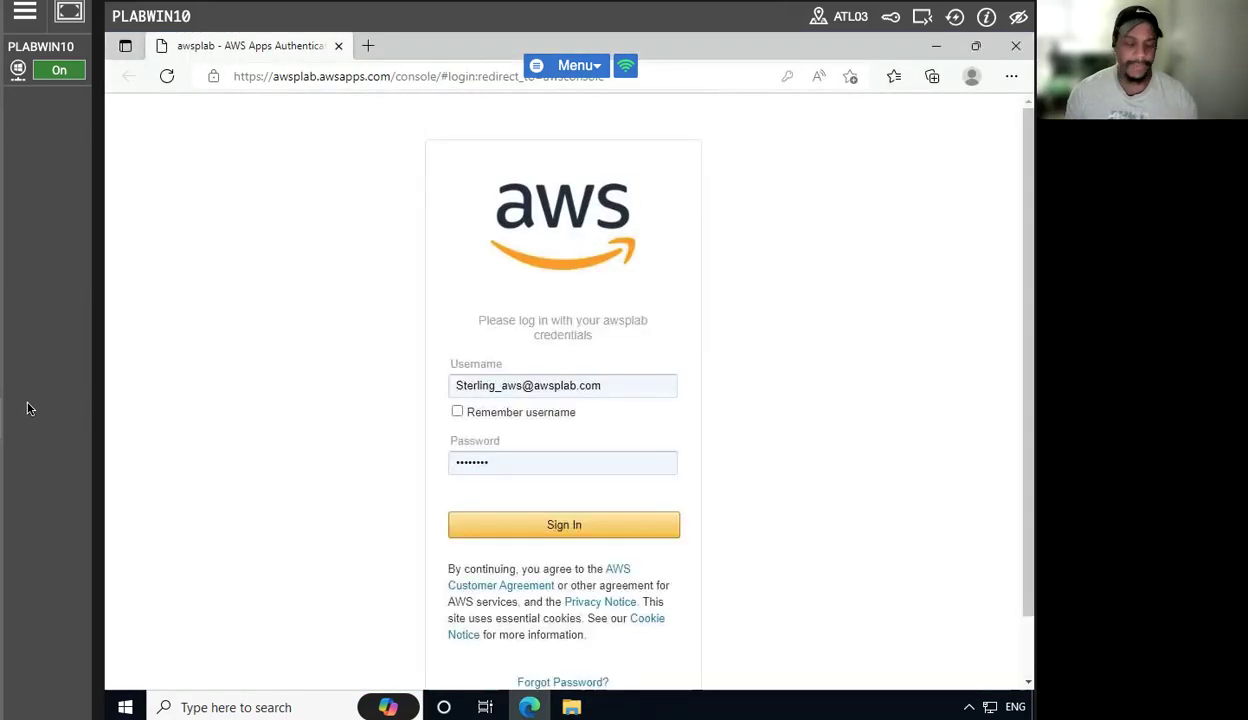
- Sign in to the AWS console with the prefilled credentials and open the S3 service from the Storage category
{"action": "left_click", "coordinate": [592, 530]}
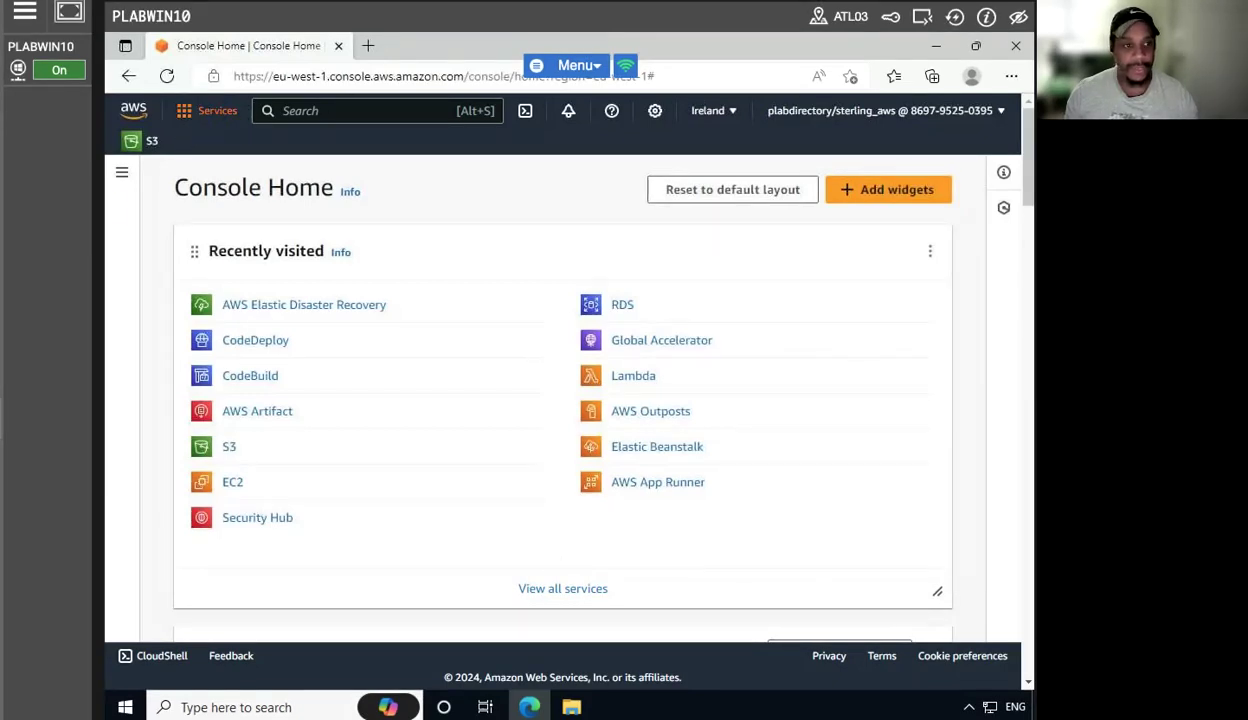
{"action": "left_click", "coordinate": [214, 111]}
{"action": "scroll", "coordinate": [250, 510], "scroll_direction": "down", "scroll_amount": 6}
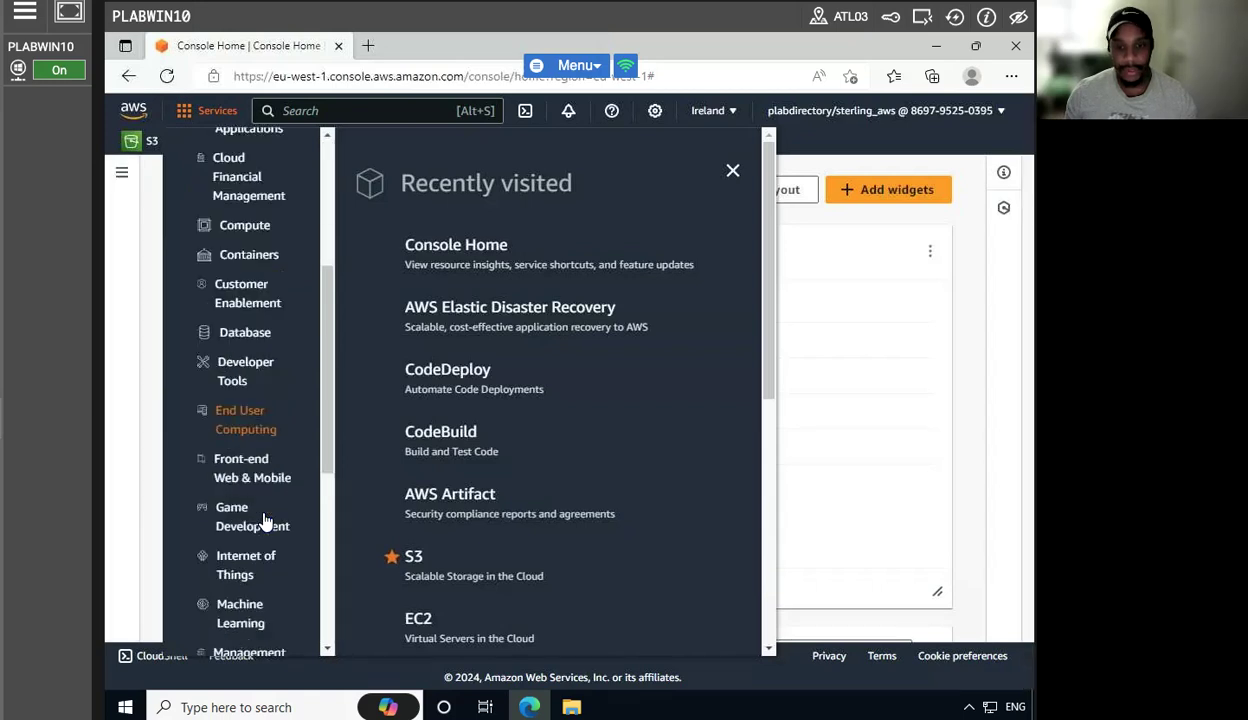
{"action": "scroll", "coordinate": [262, 520], "scroll_direction": "down", "scroll_amount": 2}
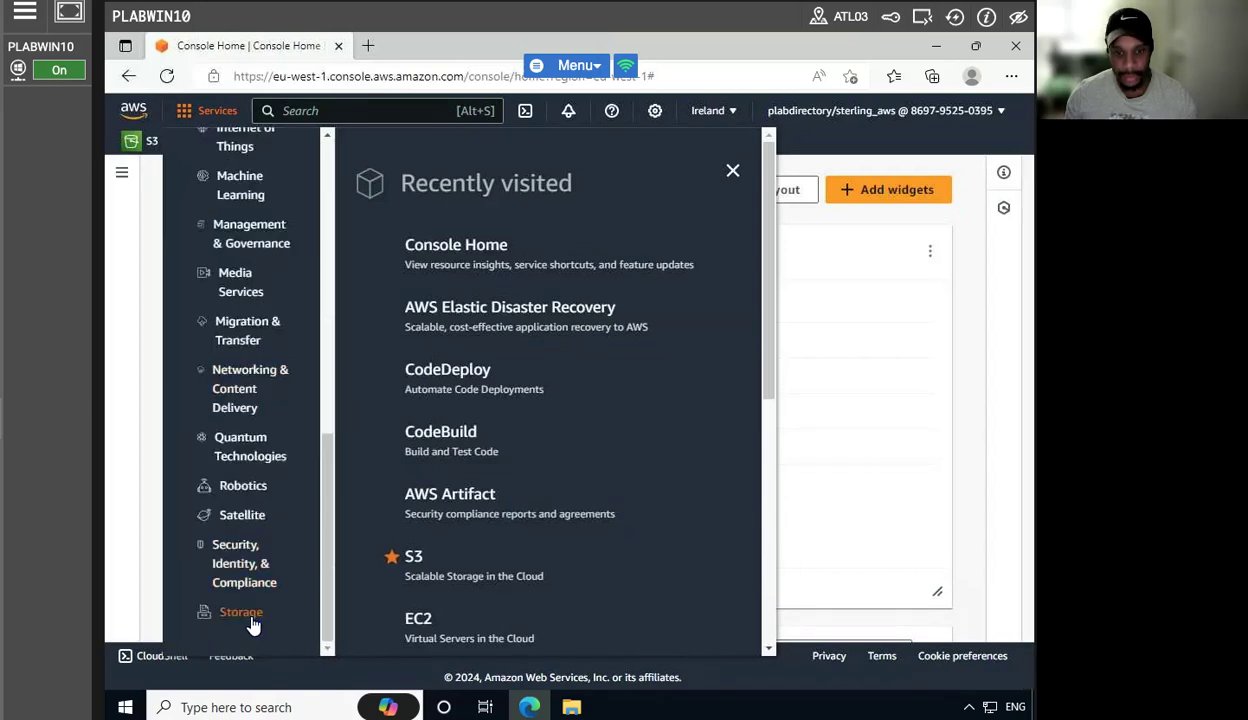
{"action": "left_click", "coordinate": [243, 614]}
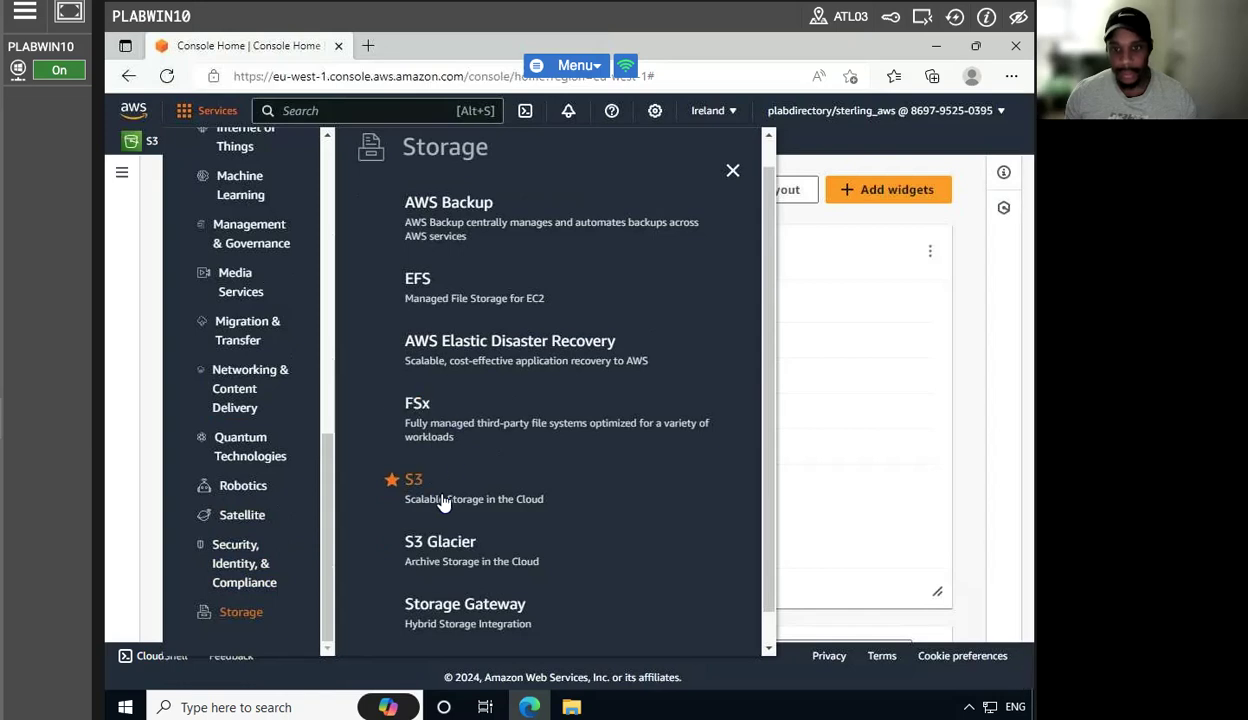
{"action": "left_click", "coordinate": [412, 479]}
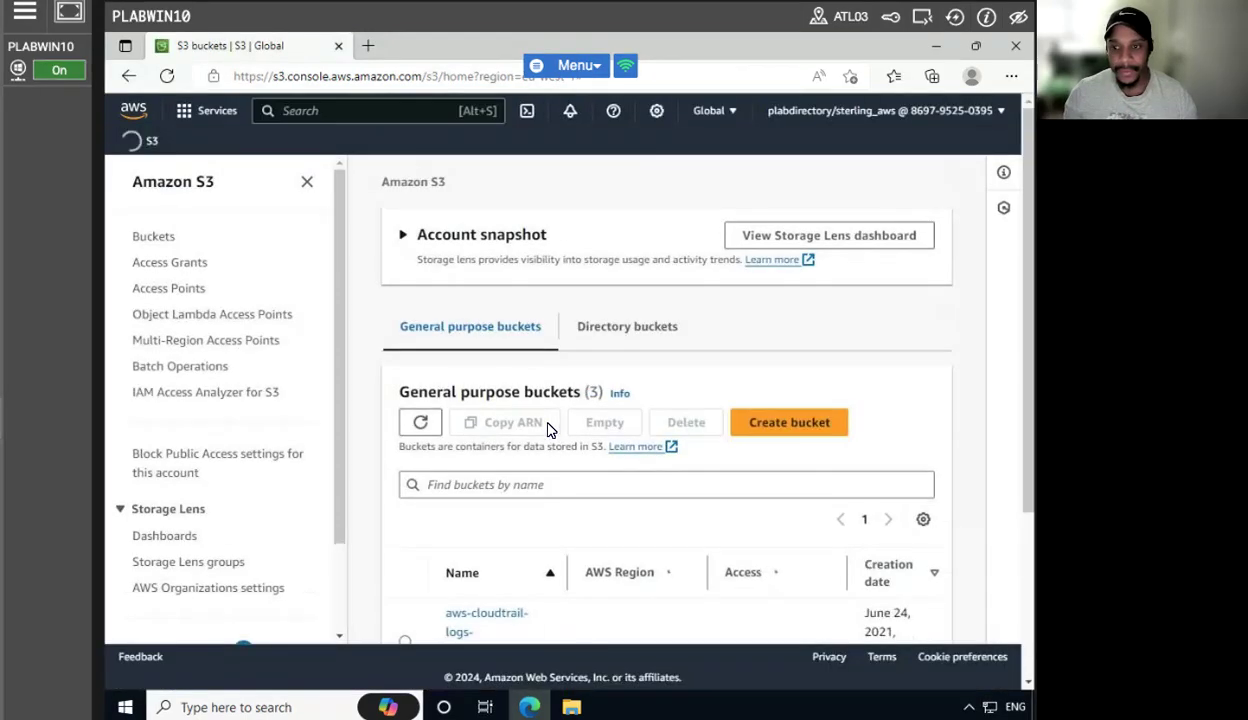
- Create a general purpose bucket named plabbucket00 in Europe (Ireland) eu-west-1, keeping the default settings
{"action": "left_click", "coordinate": [806, 428]}
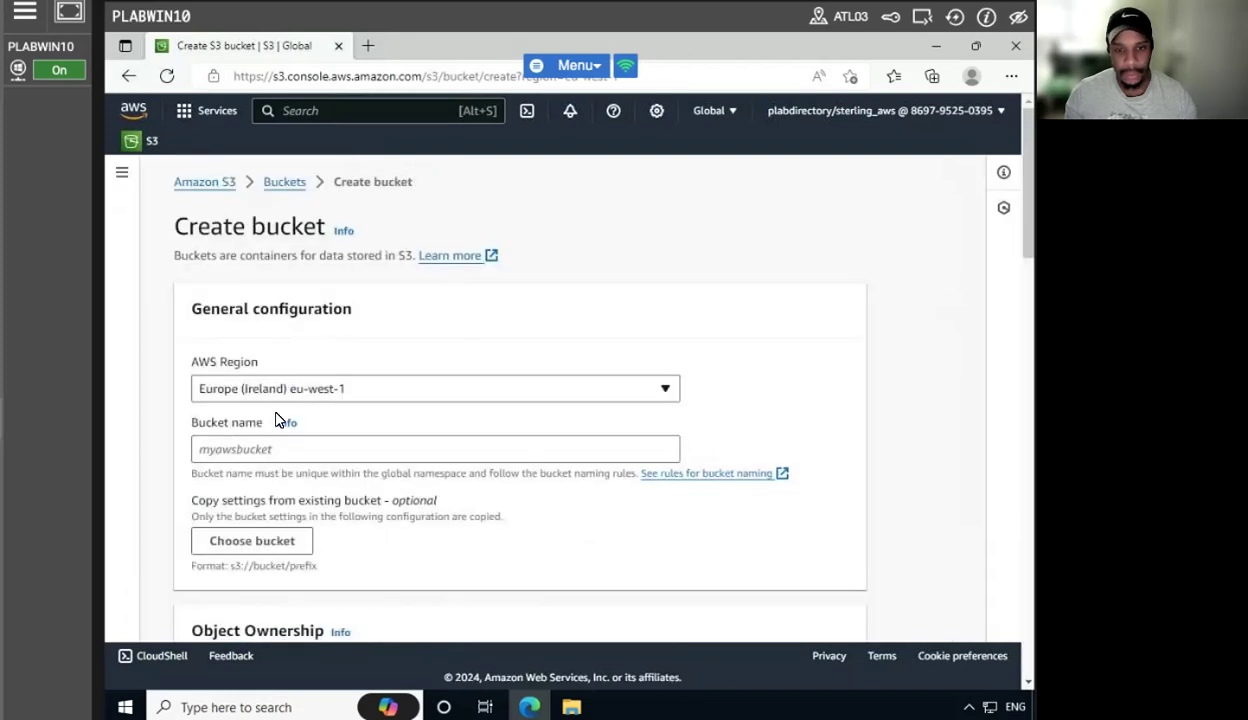
{"action": "left_click", "coordinate": [272, 449]}
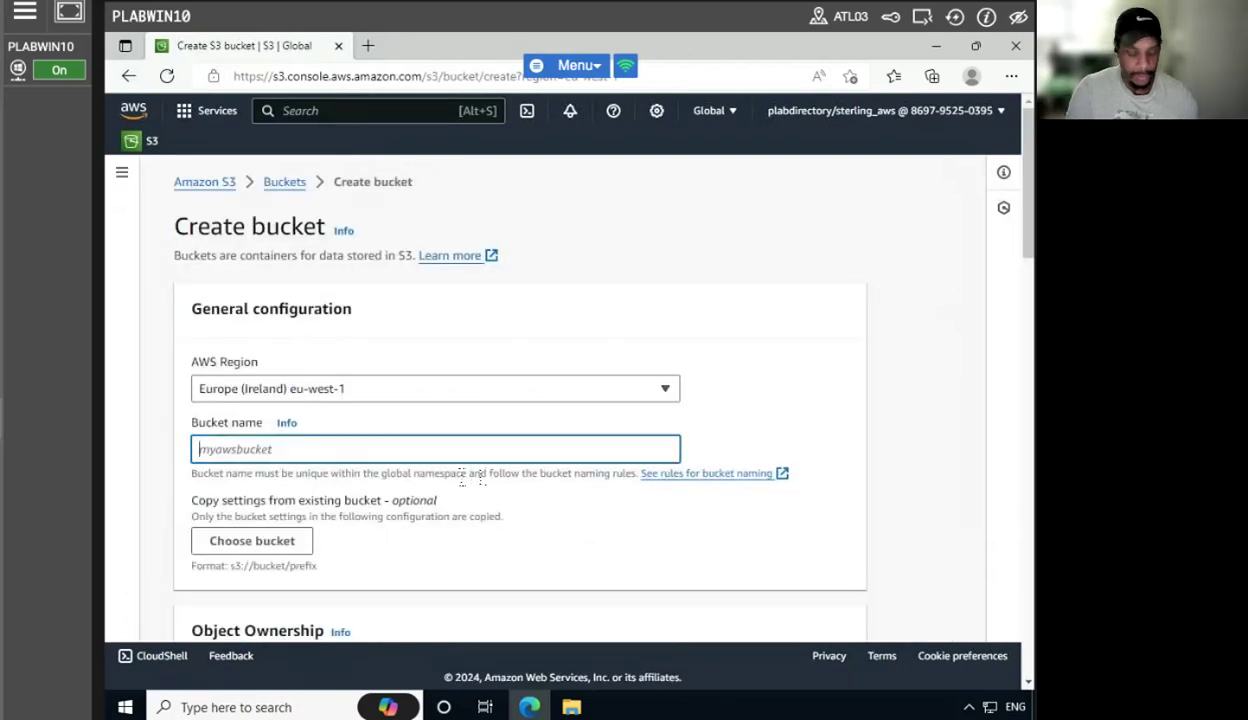
{"action": "type", "text": "plabbuc"}
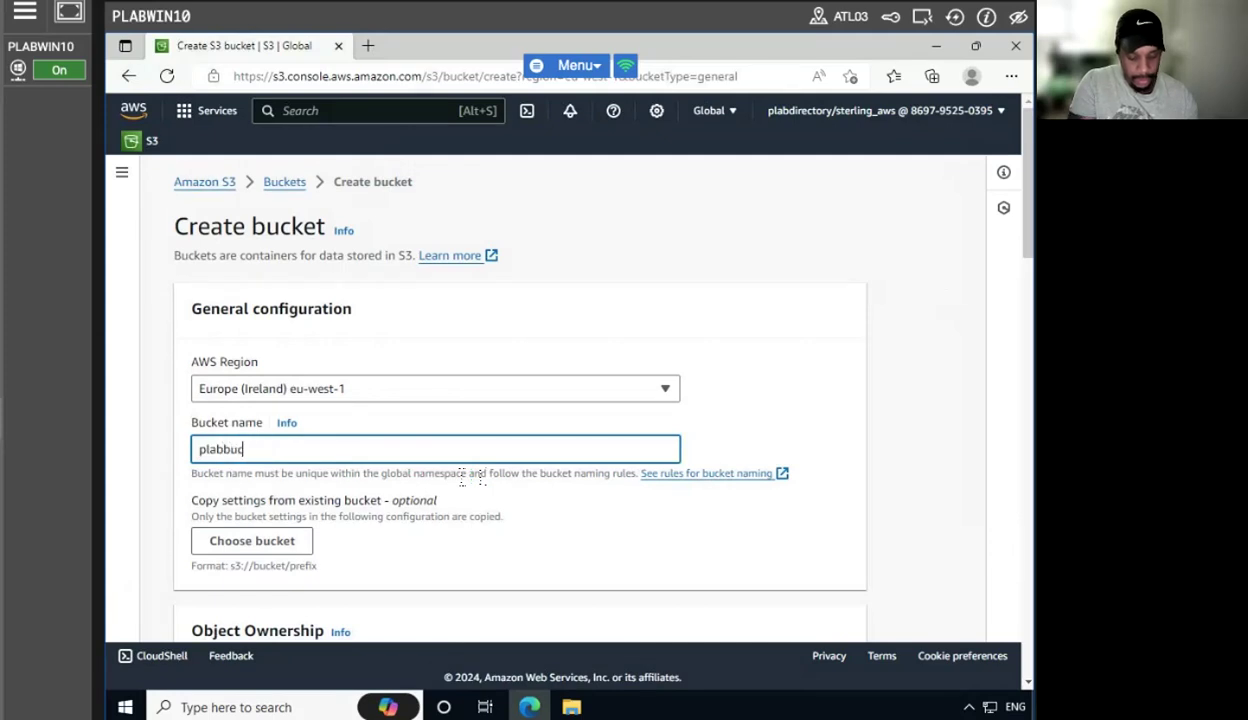
{"action": "type", "text": "kett00"}
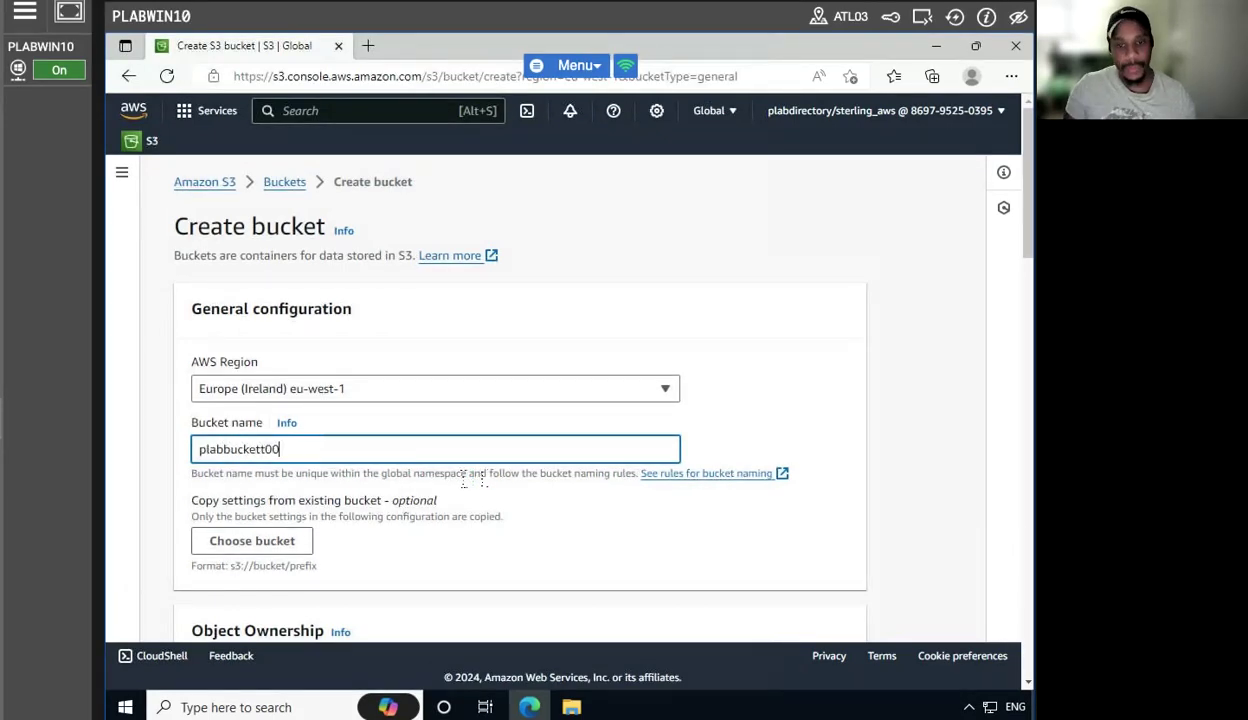
{"action": "key", "text": "BackSpace"}
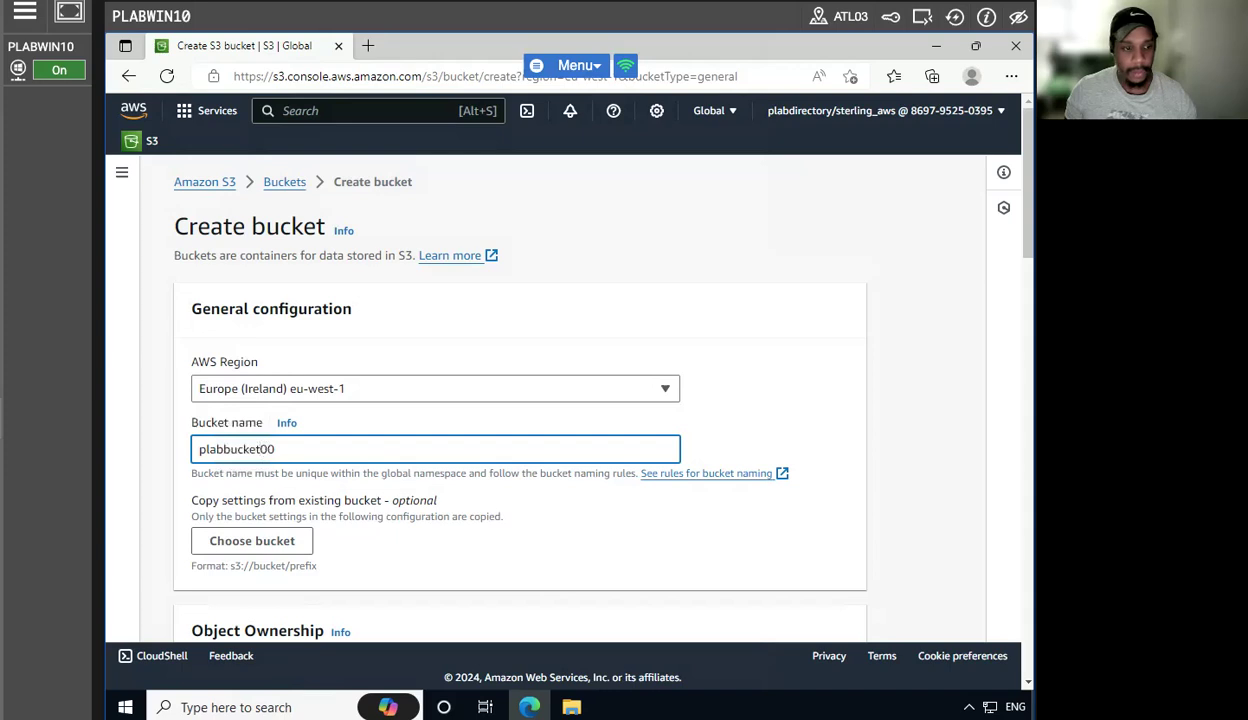
{"action": "scroll", "coordinate": [425, 560], "scroll_direction": "down", "scroll_amount": 3}
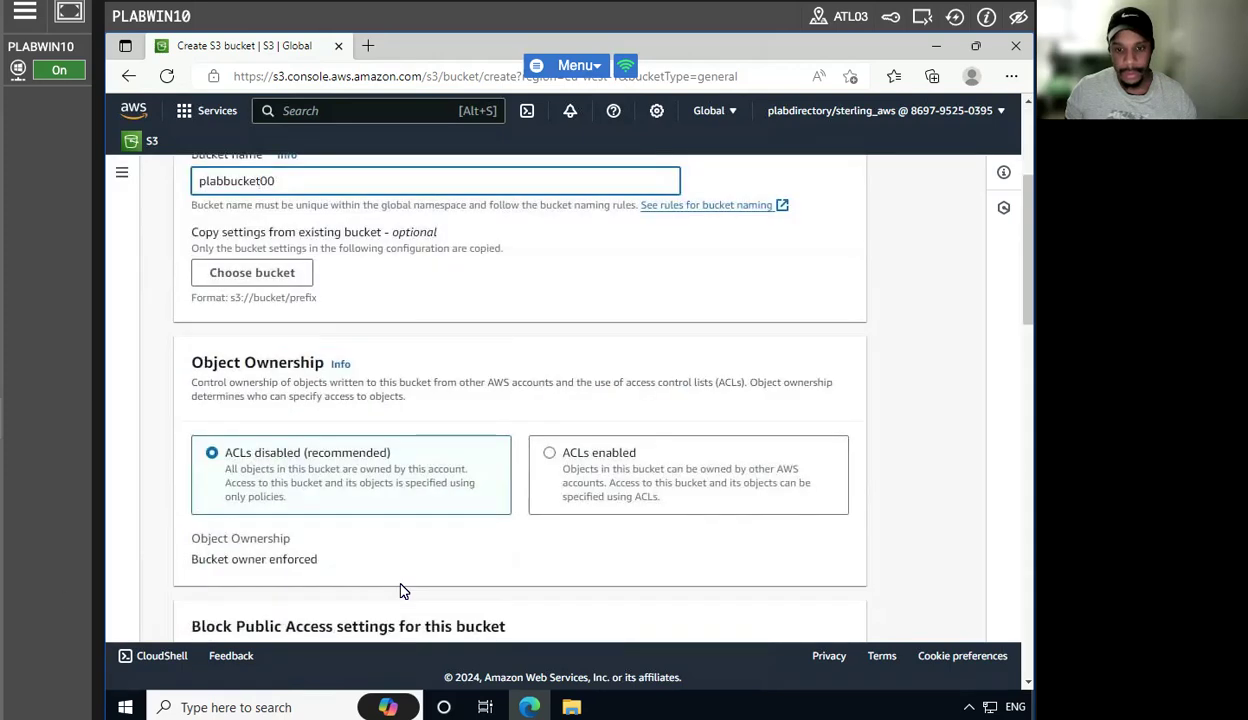
{"action": "scroll", "coordinate": [402, 585], "scroll_direction": "down", "scroll_amount": 15}
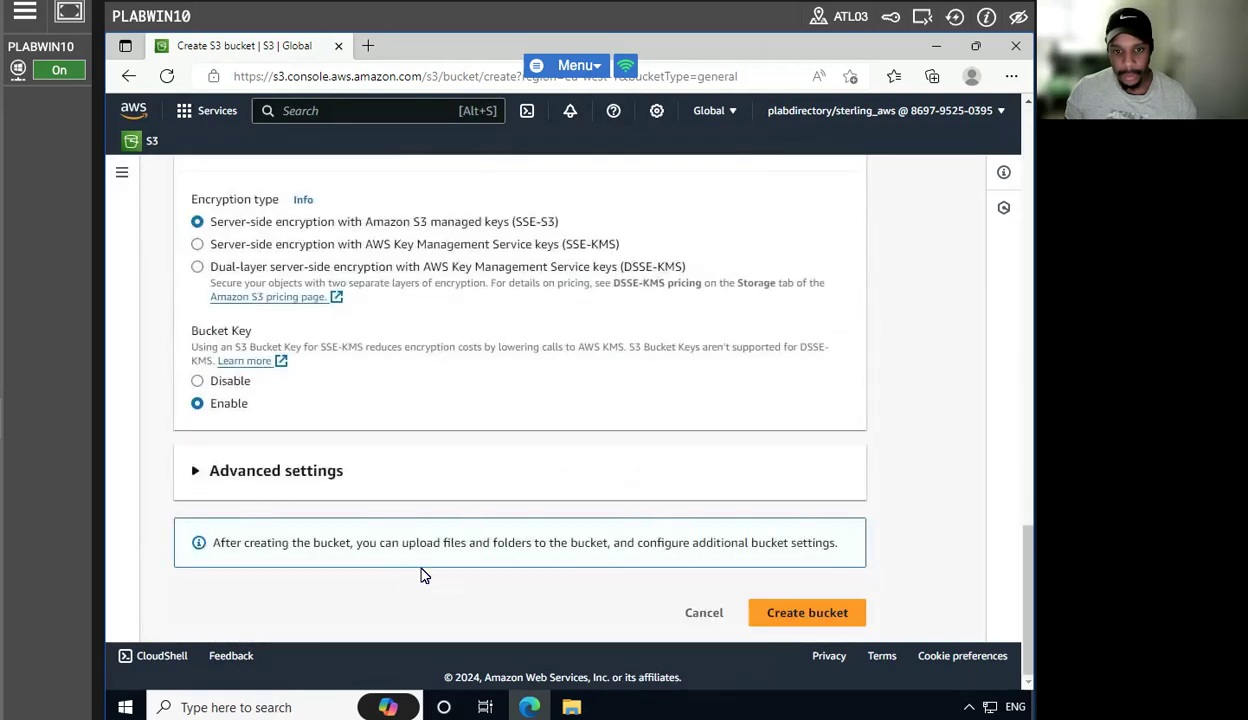
{"action": "left_click", "coordinate": [808, 612]}
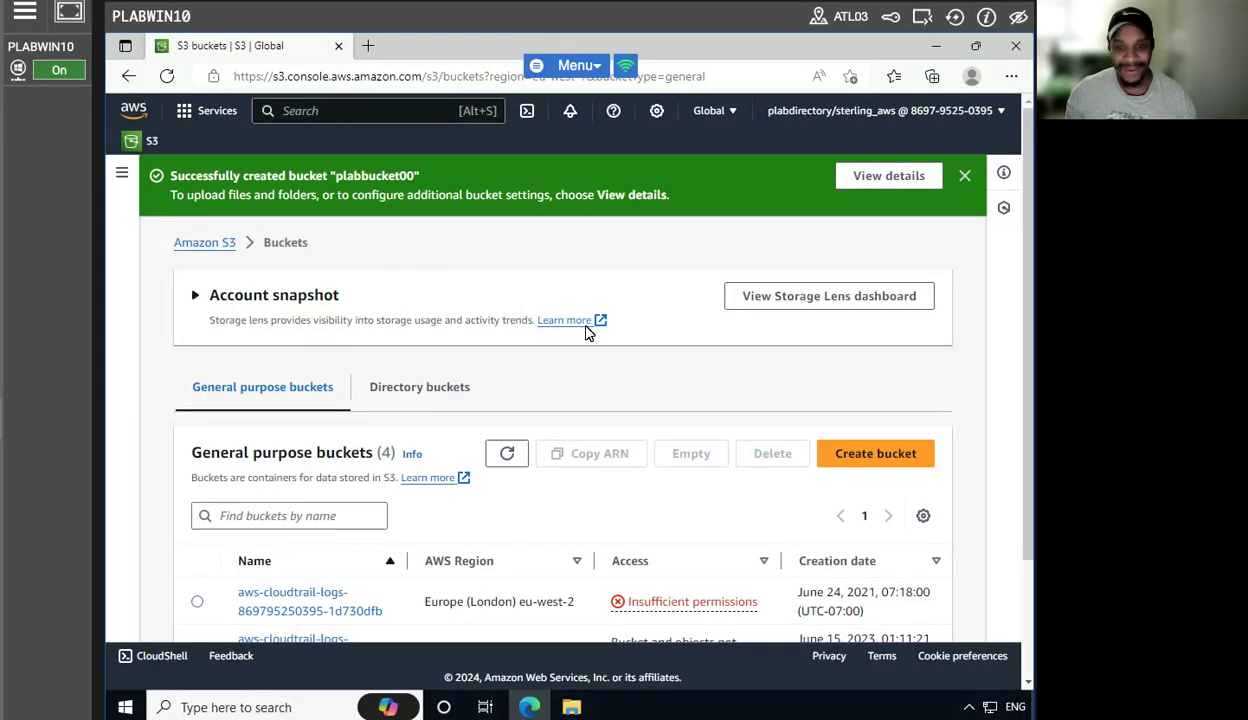
- Dismiss the success notification, open the plabbucket00 bucket and start an upload to it
{"action": "left_click", "coordinate": [965, 175]}
{"action": "scroll", "coordinate": [560, 430], "scroll_direction": "down", "scroll_amount": 2}
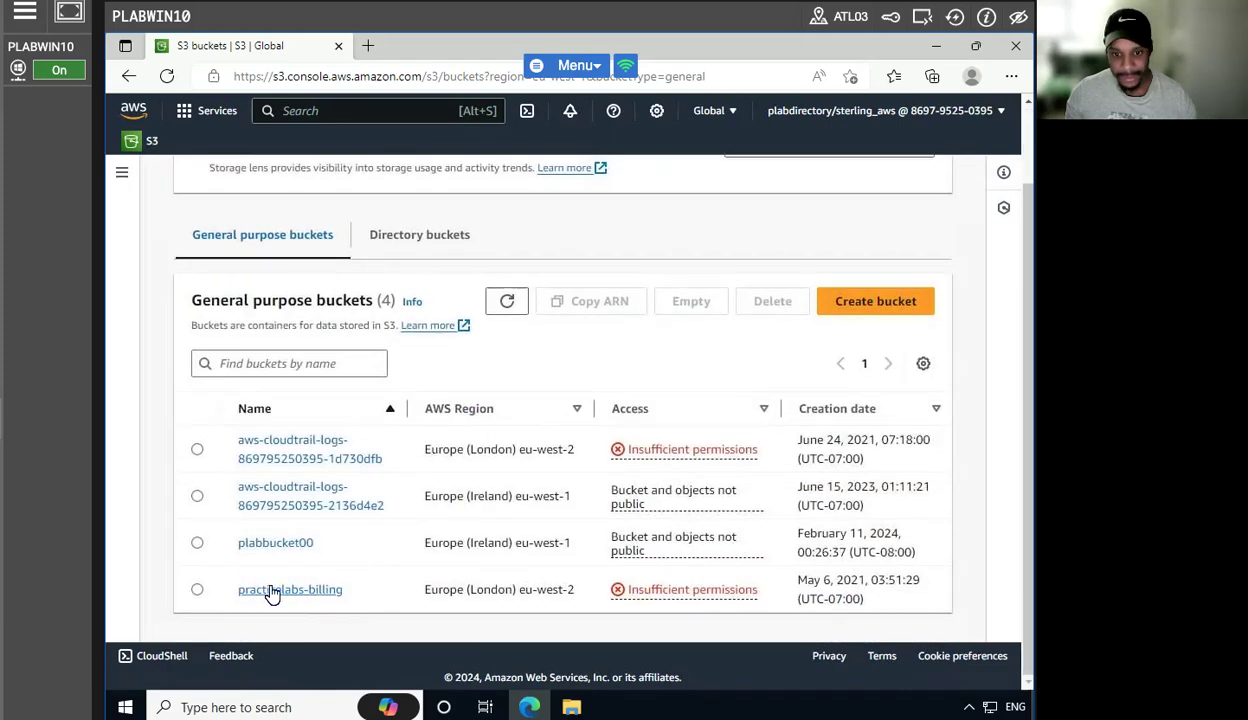
{"action": "left_click", "coordinate": [272, 543]}
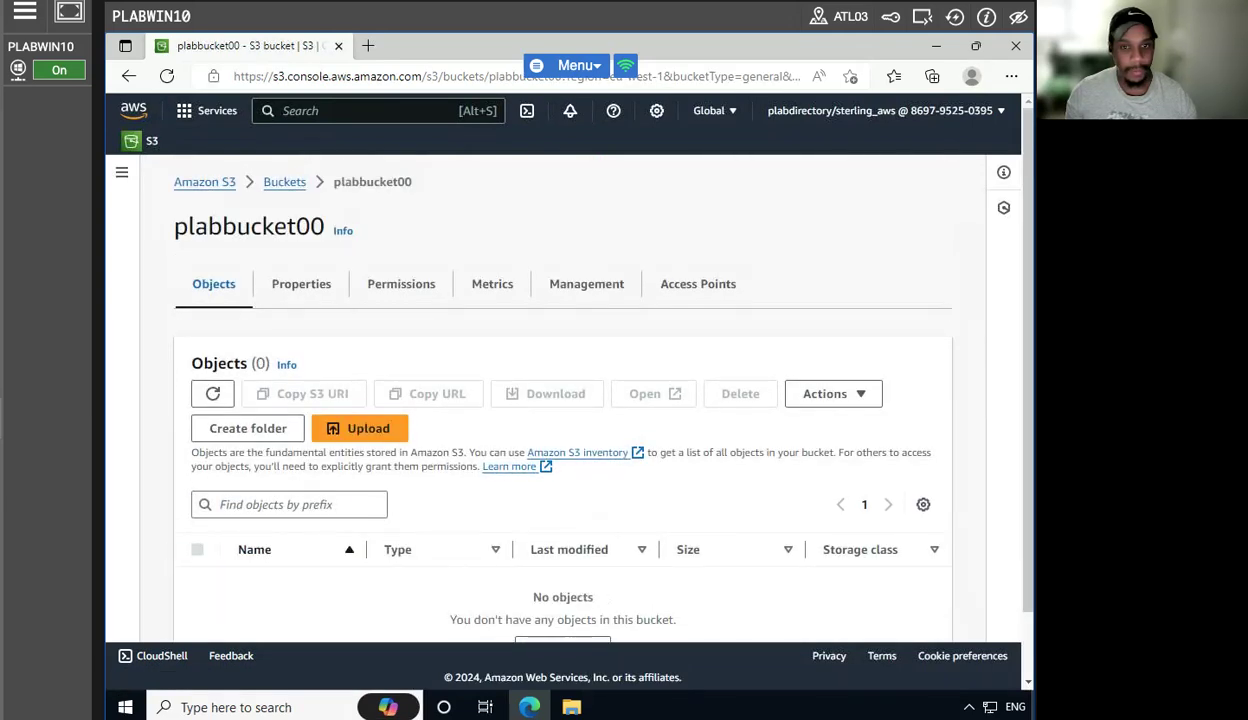
{"action": "left_click", "coordinate": [352, 428]}
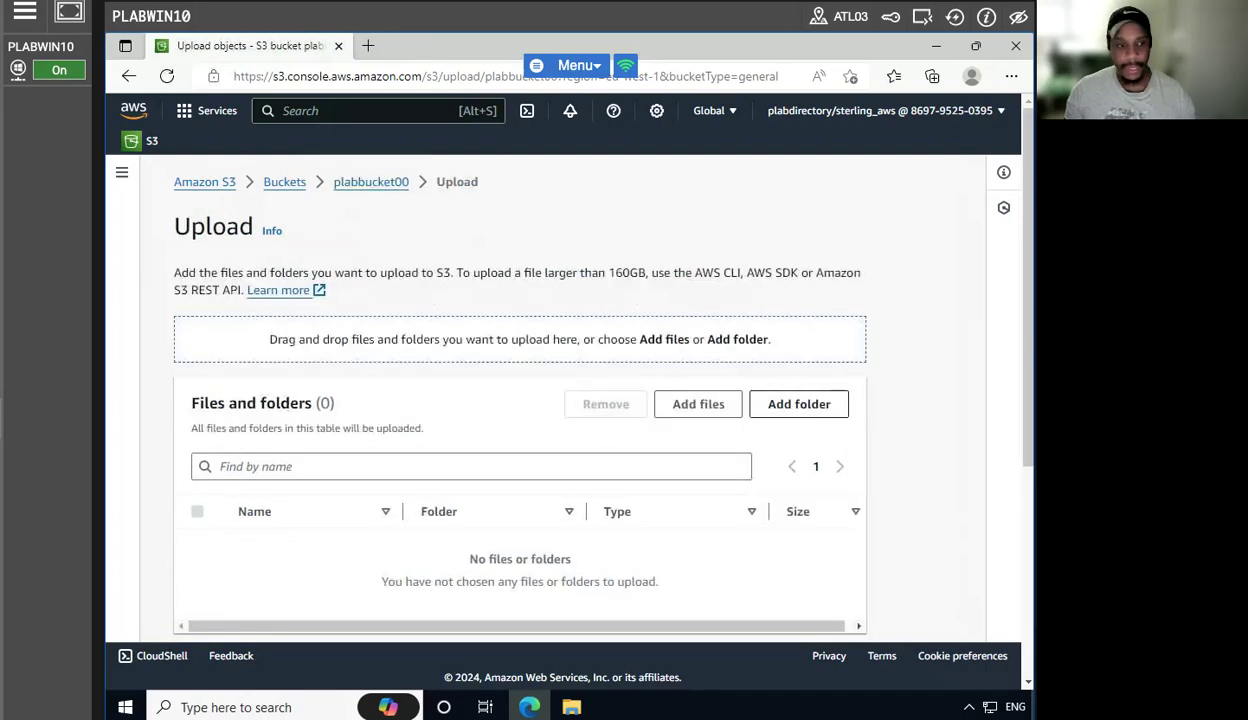
- Add the Windows Media Player folder from Program Files on Local Disk (C:) to the upload list and allow its files
{"action": "left_click", "coordinate": [799, 404]}
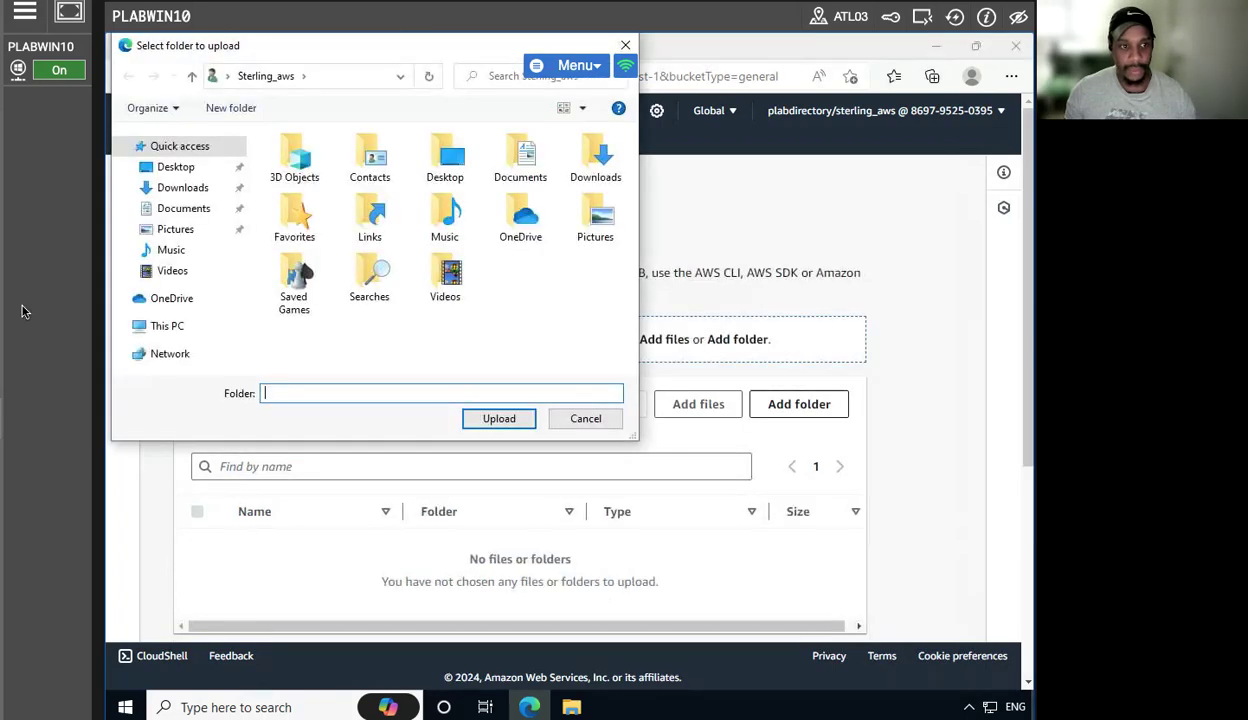
{"action": "left_click", "coordinate": [165, 326]}
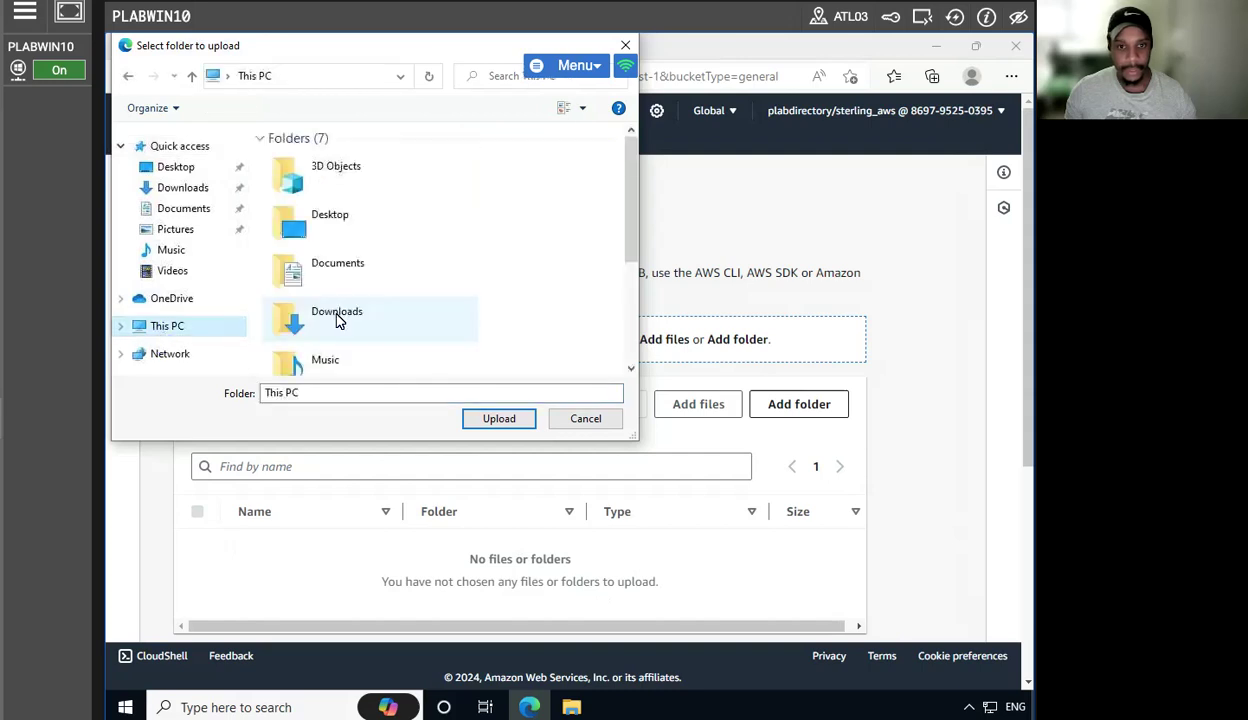
{"action": "scroll", "coordinate": [339, 325], "scroll_direction": "down", "scroll_amount": 3}
{"action": "double_click", "coordinate": [339, 331]}
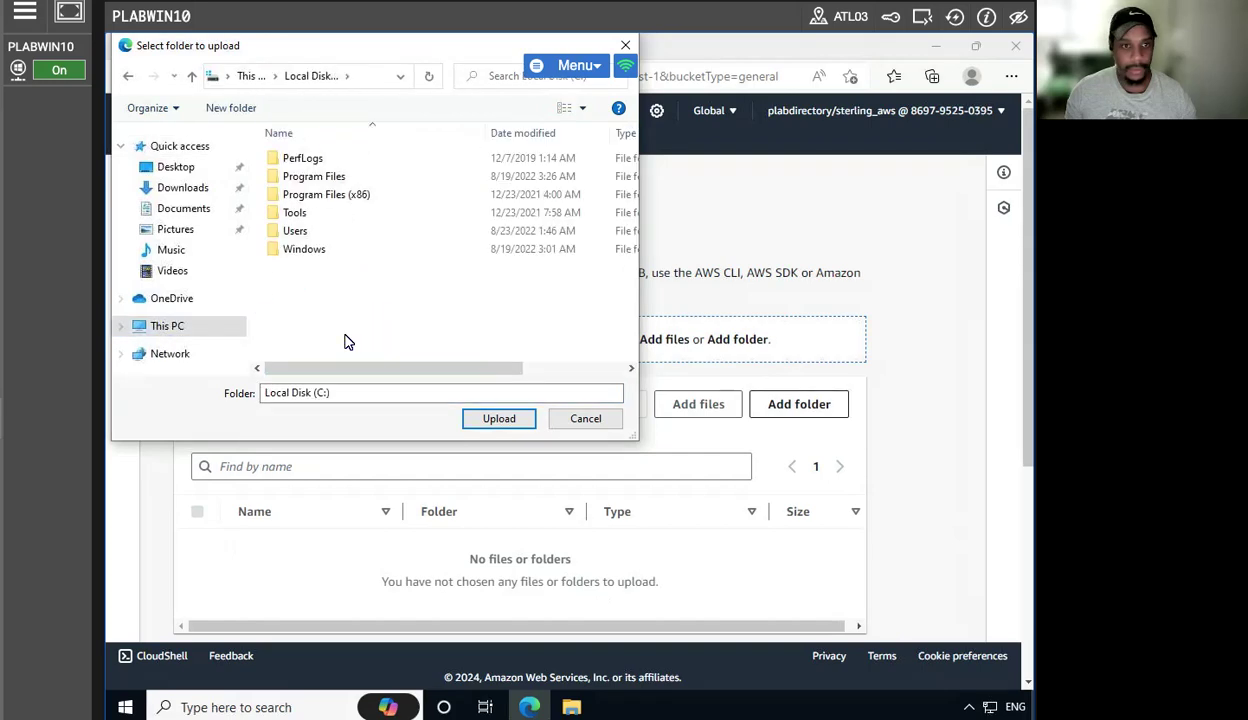
{"action": "double_click", "coordinate": [322, 177]}
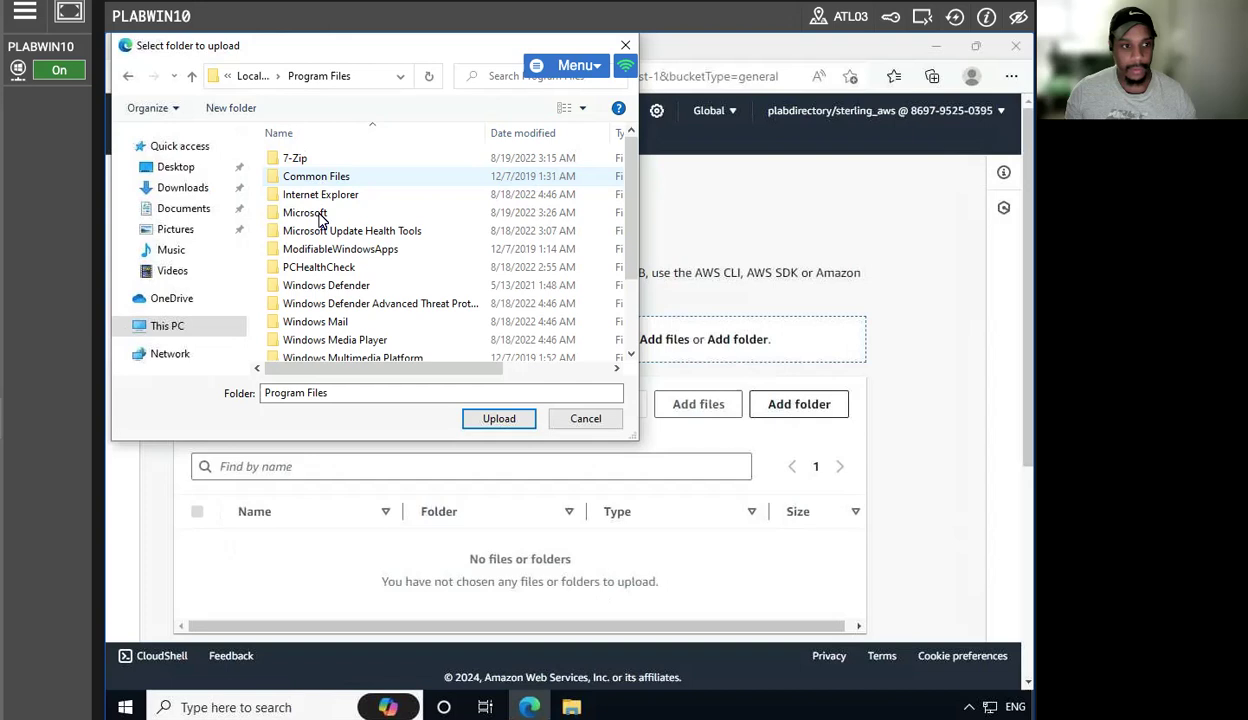
{"action": "scroll", "coordinate": [370, 270], "scroll_direction": "down", "scroll_amount": 2}
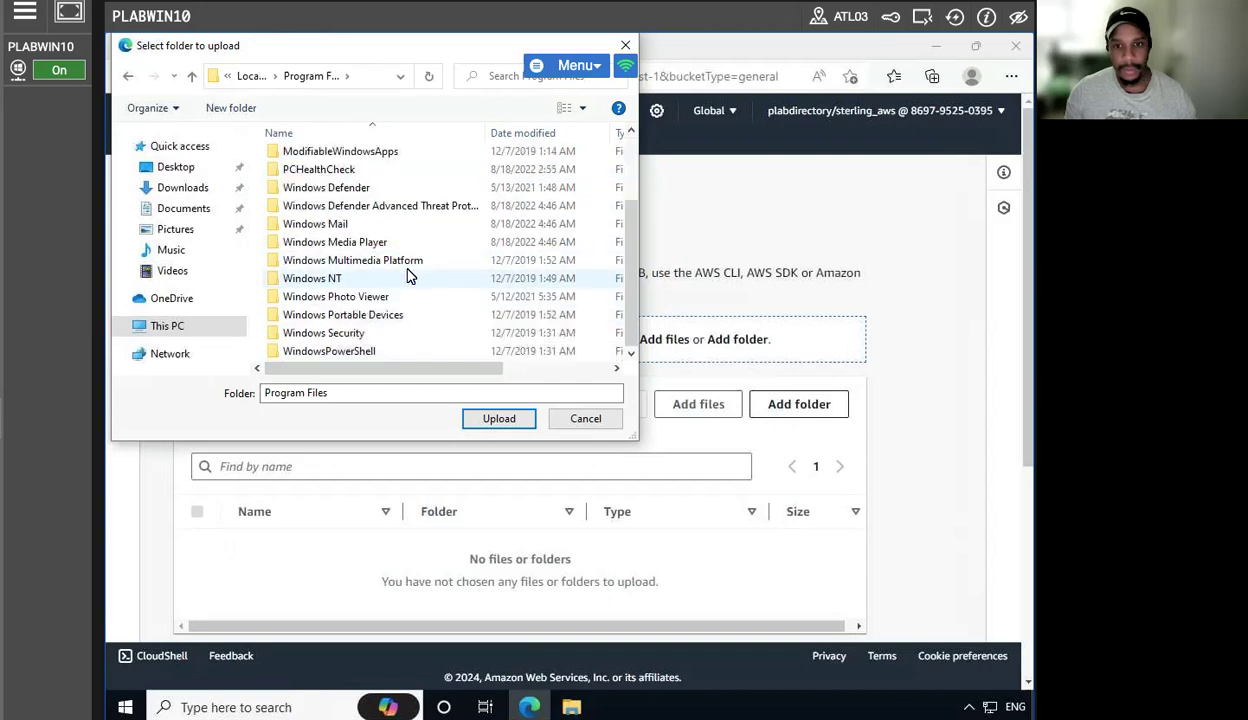
{"action": "double_click", "coordinate": [393, 243]}
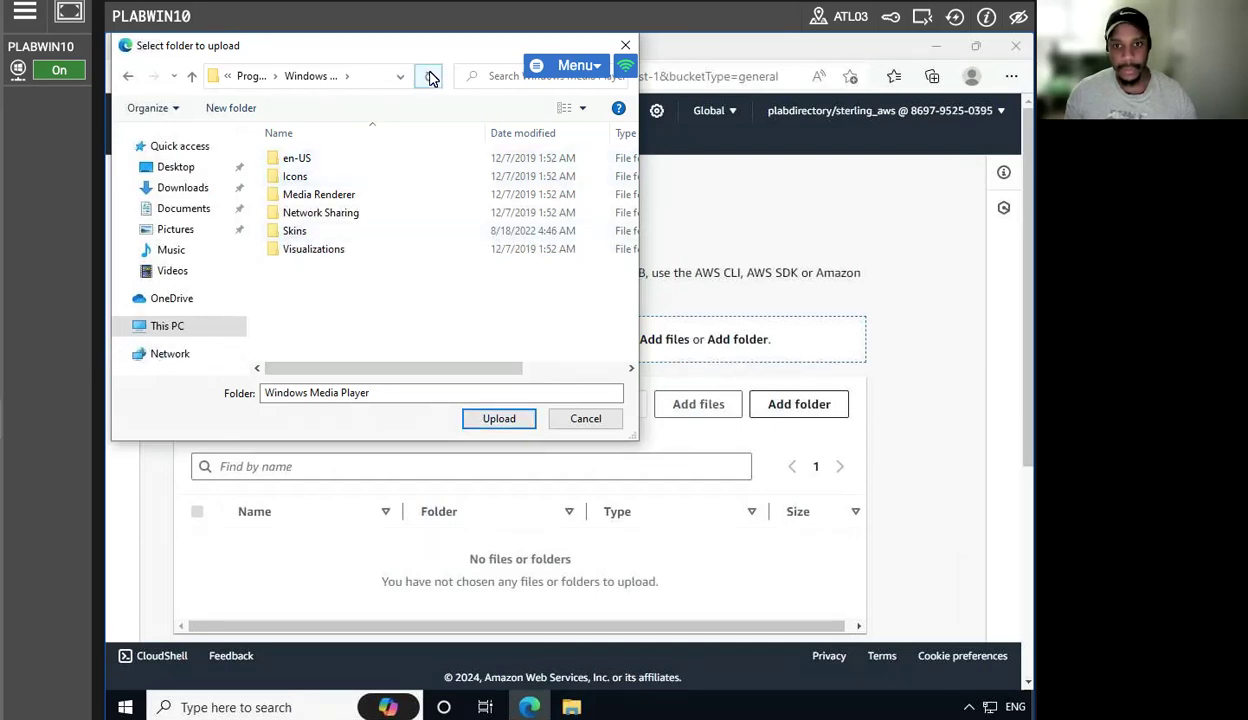
{"action": "left_click", "coordinate": [194, 78]}
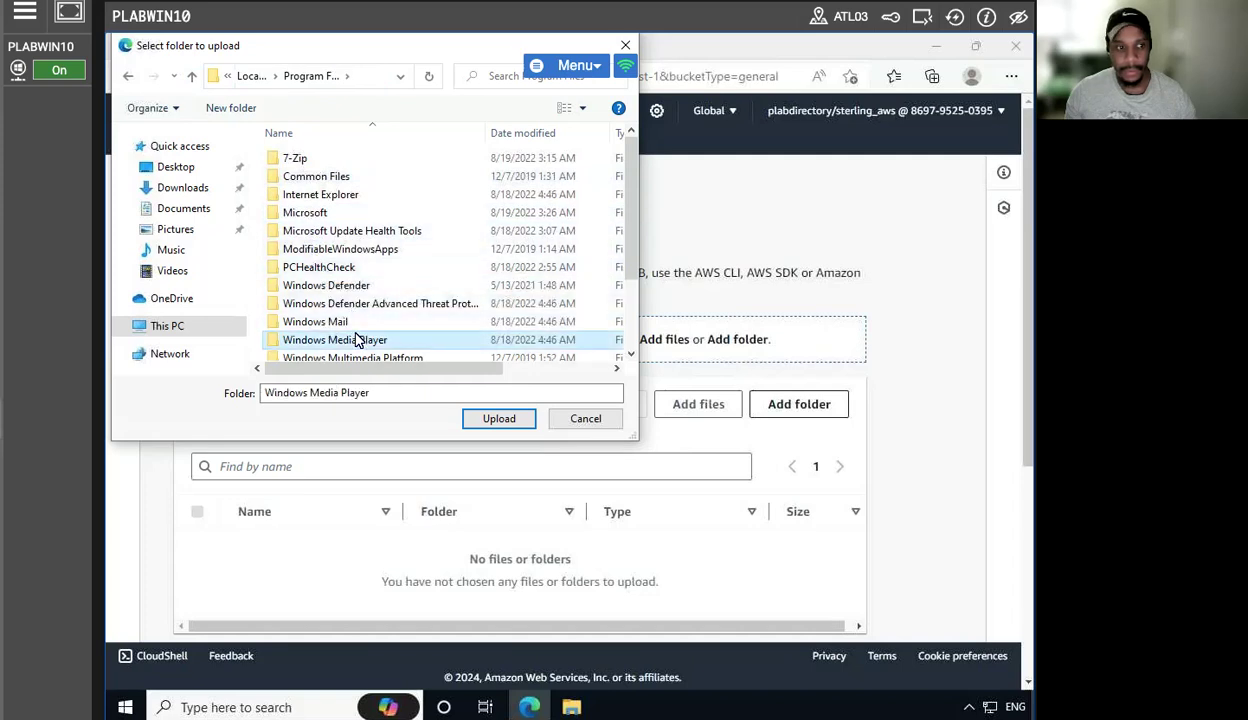
{"action": "left_click", "coordinate": [499, 418]}
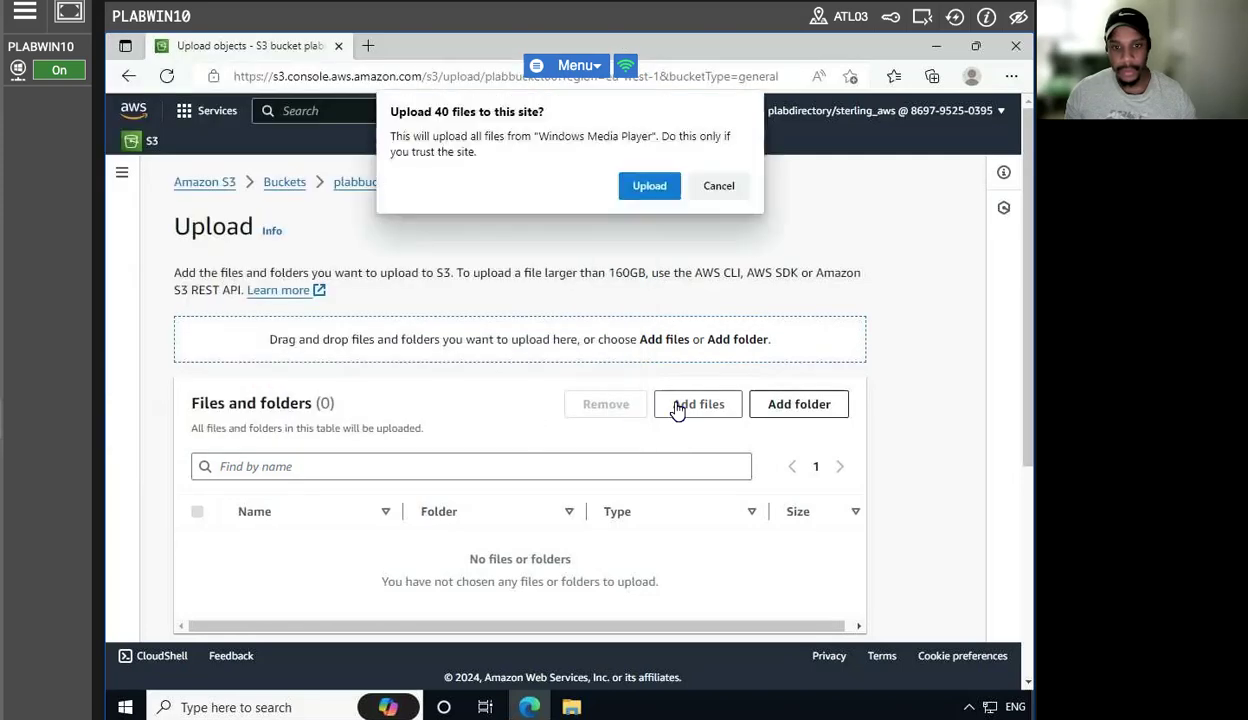
{"action": "left_click", "coordinate": [649, 186]}
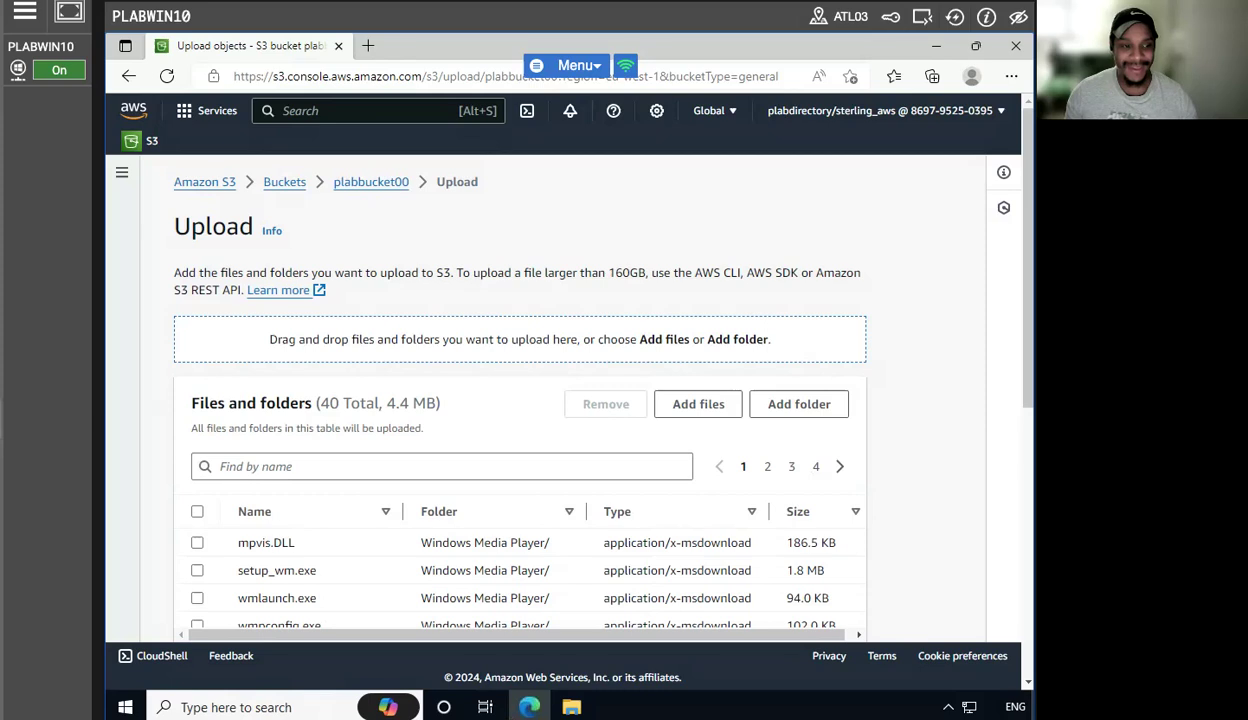
- Expand the upload's properties and examine the storage classes, including their intended use, availability zones, minimum storage duration and fees
{"action": "scroll", "coordinate": [855, 396], "scroll_direction": "down", "scroll_amount": 5}
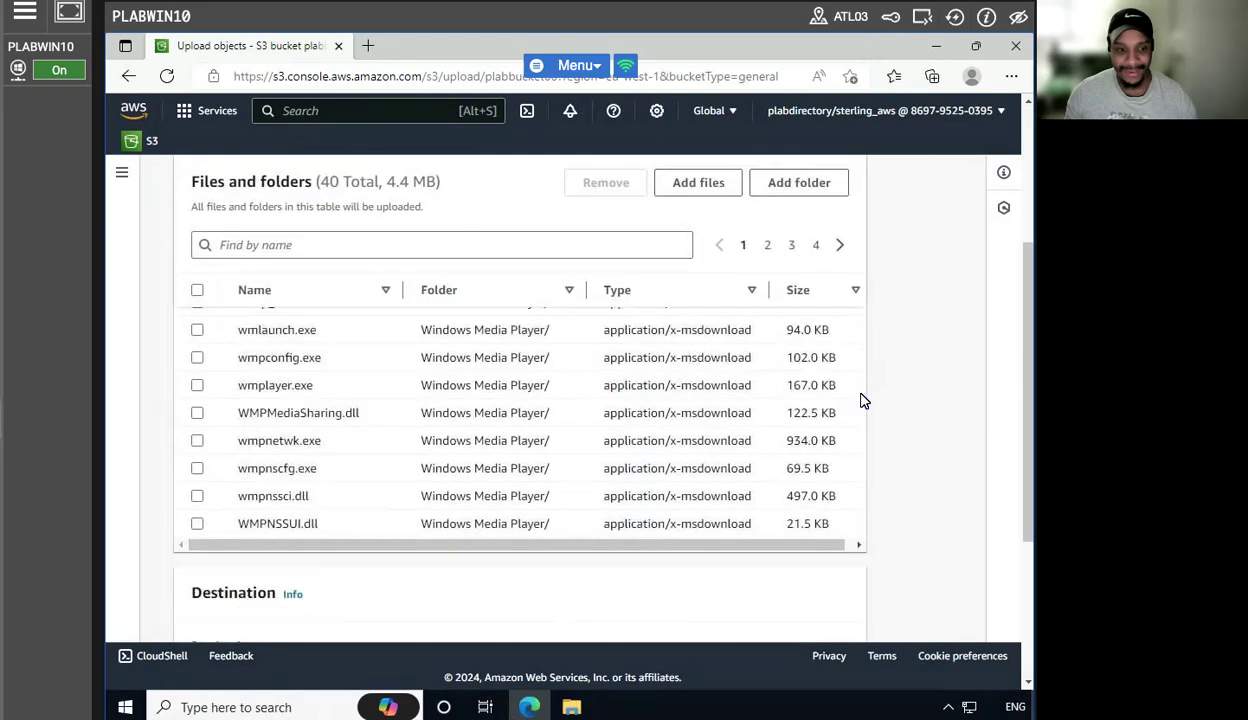
{"action": "scroll", "coordinate": [864, 400], "scroll_direction": "down", "scroll_amount": 1}
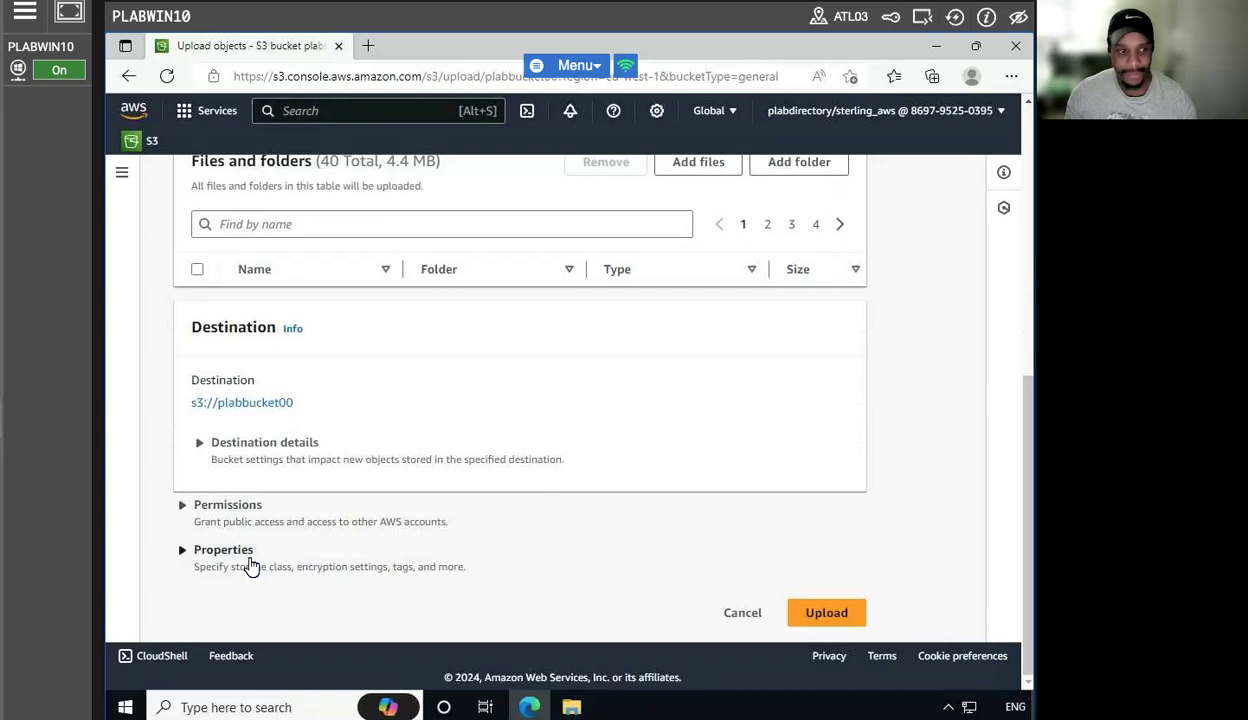
{"action": "left_click", "coordinate": [245, 551]}
{"action": "scroll", "coordinate": [344, 536], "scroll_direction": "down", "scroll_amount": 1}
{"action": "scroll", "coordinate": [344, 536], "scroll_direction": "down", "scroll_amount": 3}
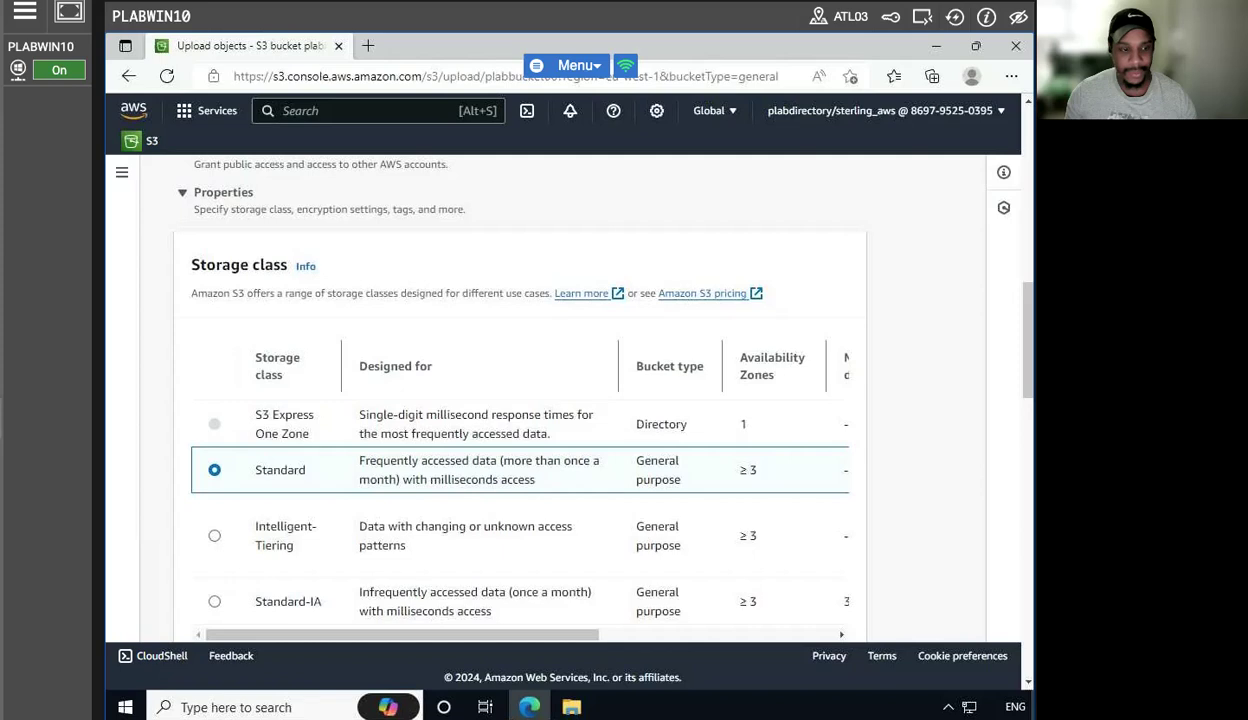
{"action": "scroll", "coordinate": [416, 440], "scroll_direction": "down", "scroll_amount": 2}
{"action": "scroll", "coordinate": [418, 430], "scroll_direction": "up", "scroll_amount": 2}
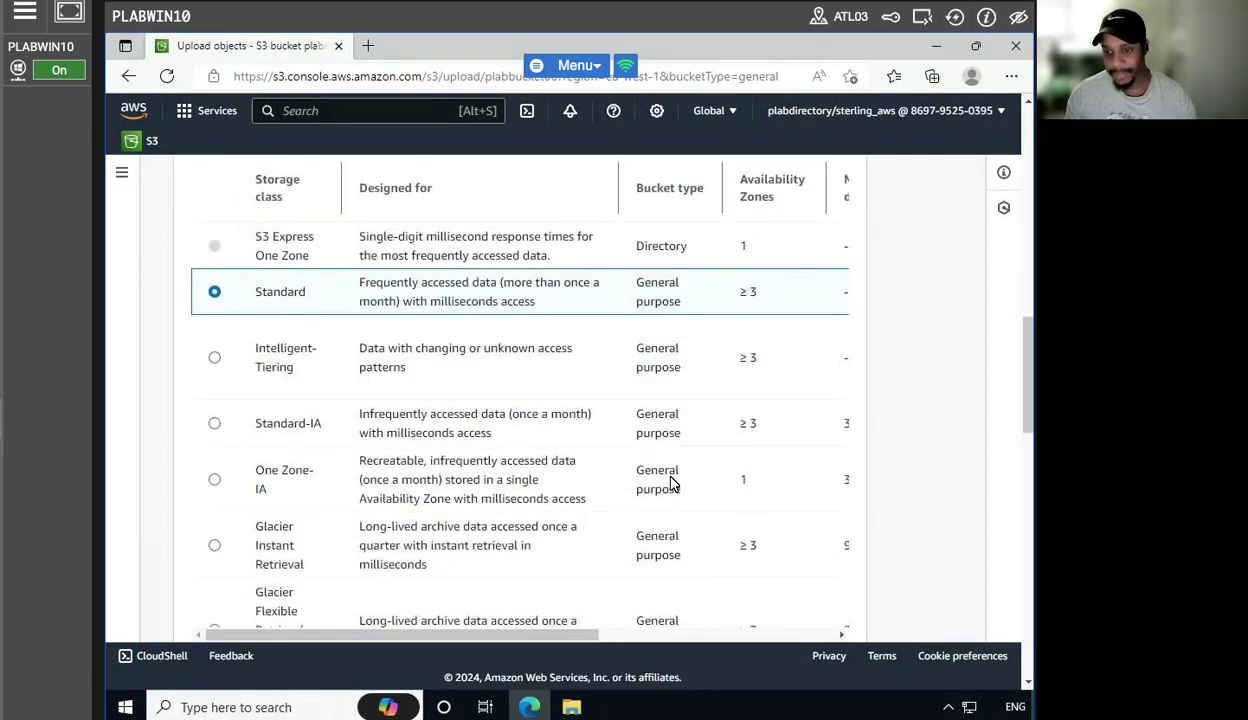
{"action": "scroll", "coordinate": [680, 460], "scroll_direction": "down", "scroll_amount": 3}
{"action": "scroll", "coordinate": [412, 628], "scroll_direction": "up", "scroll_amount": 2}
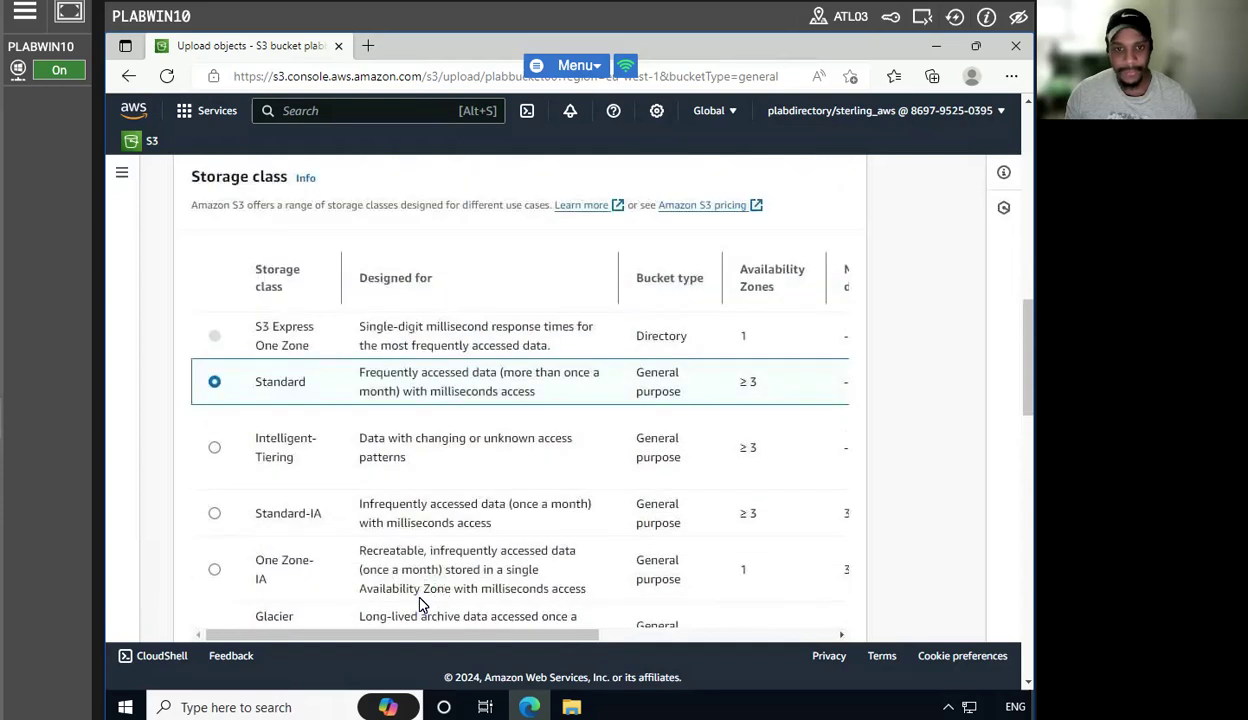
{"action": "left_click_drag", "start_coordinate": [400, 633], "coordinate": [672, 628]}
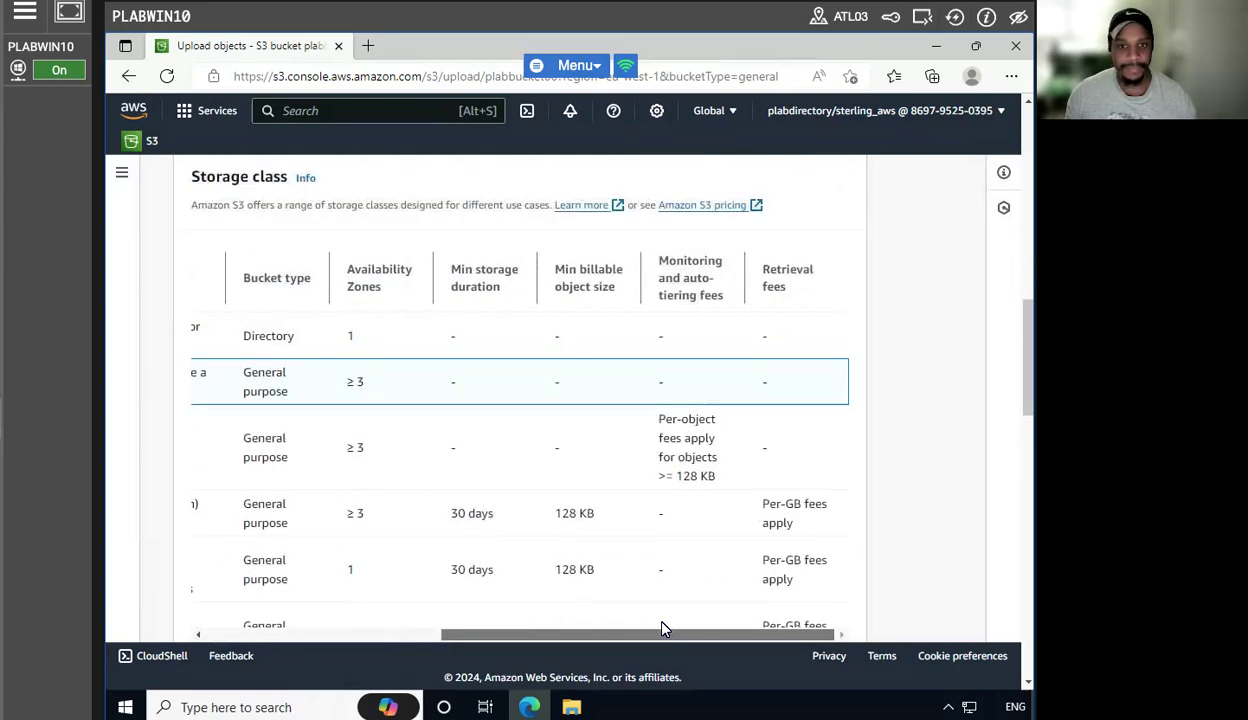
{"action": "left_click_drag", "start_coordinate": [649, 628], "coordinate": [421, 625]}
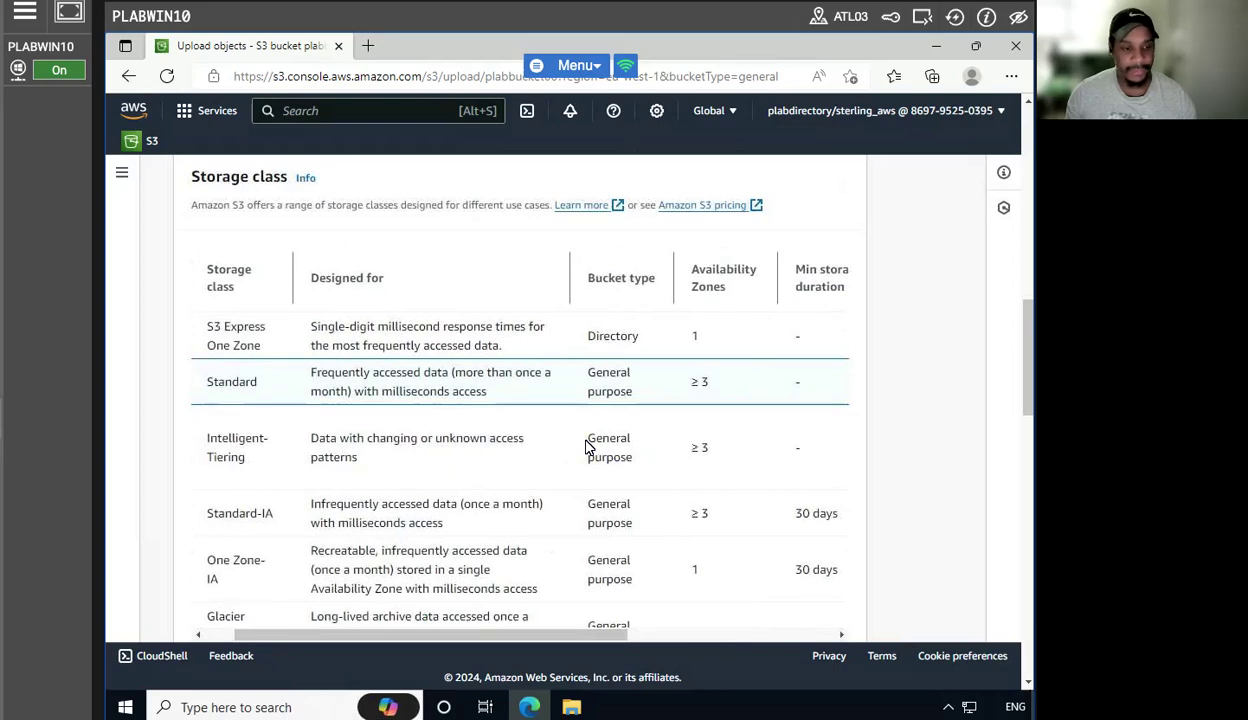
{"action": "scroll", "coordinate": [588, 447], "scroll_direction": "down", "scroll_amount": 1}
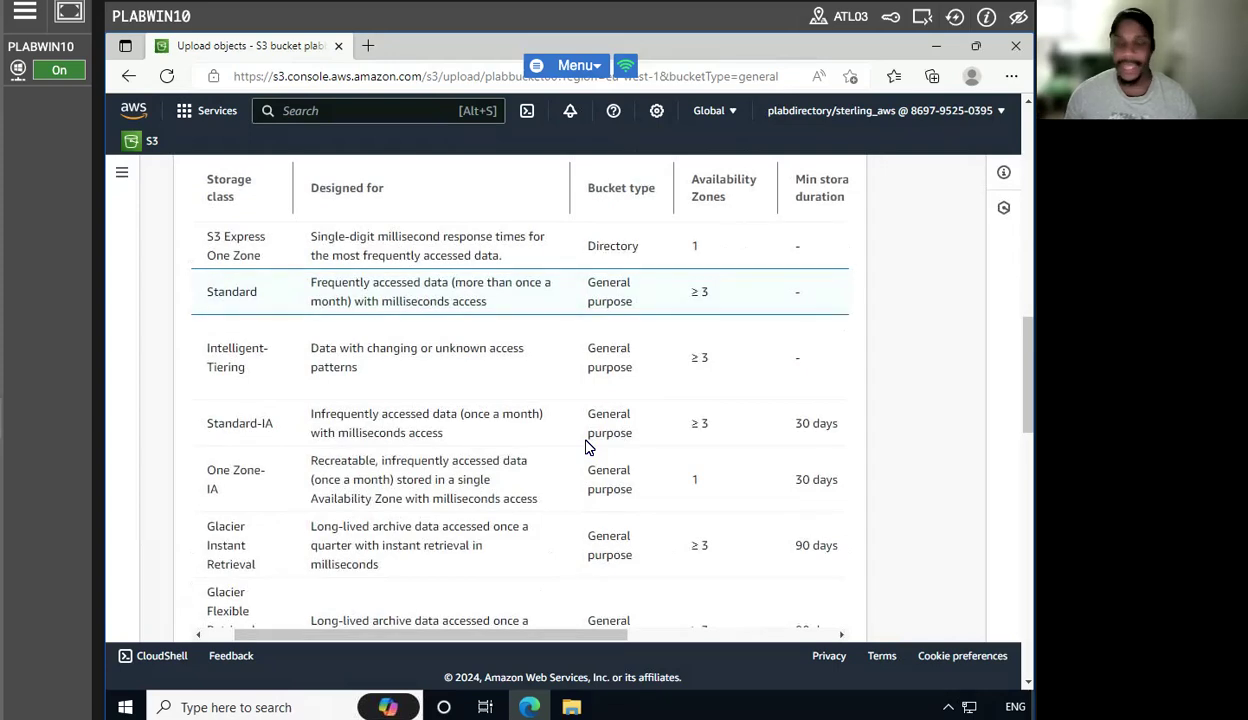
{"action": "scroll", "coordinate": [560, 410], "scroll_direction": "down", "scroll_amount": 3}
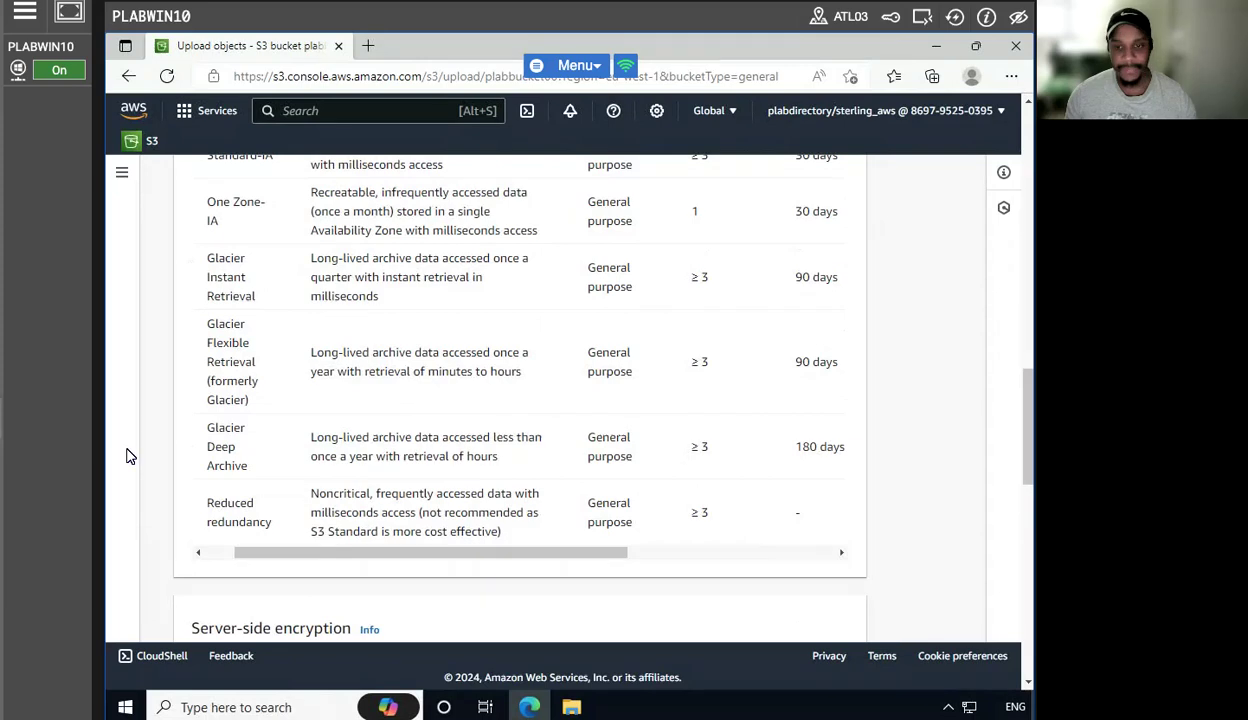
{"action": "scroll", "coordinate": [385, 400], "scroll_direction": "up", "scroll_amount": 10}
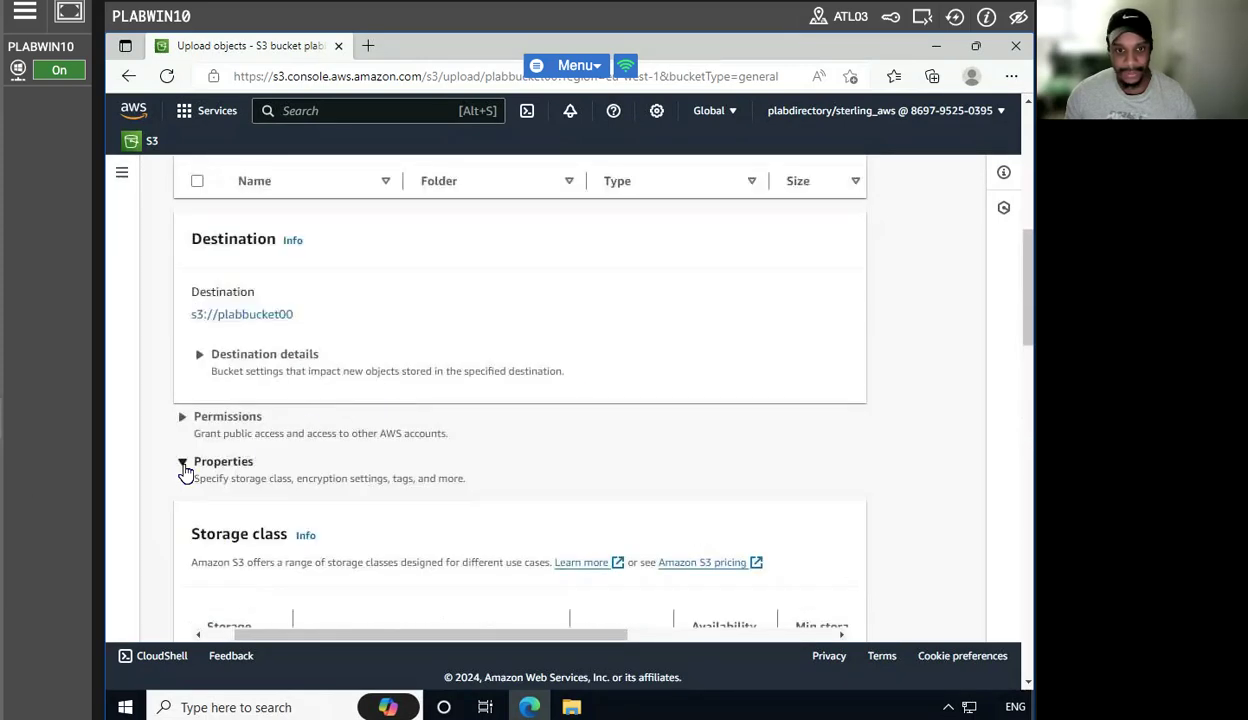
- Collapse the properties section of the upload to plabbucket00
{"action": "left_click", "coordinate": [240, 462]}
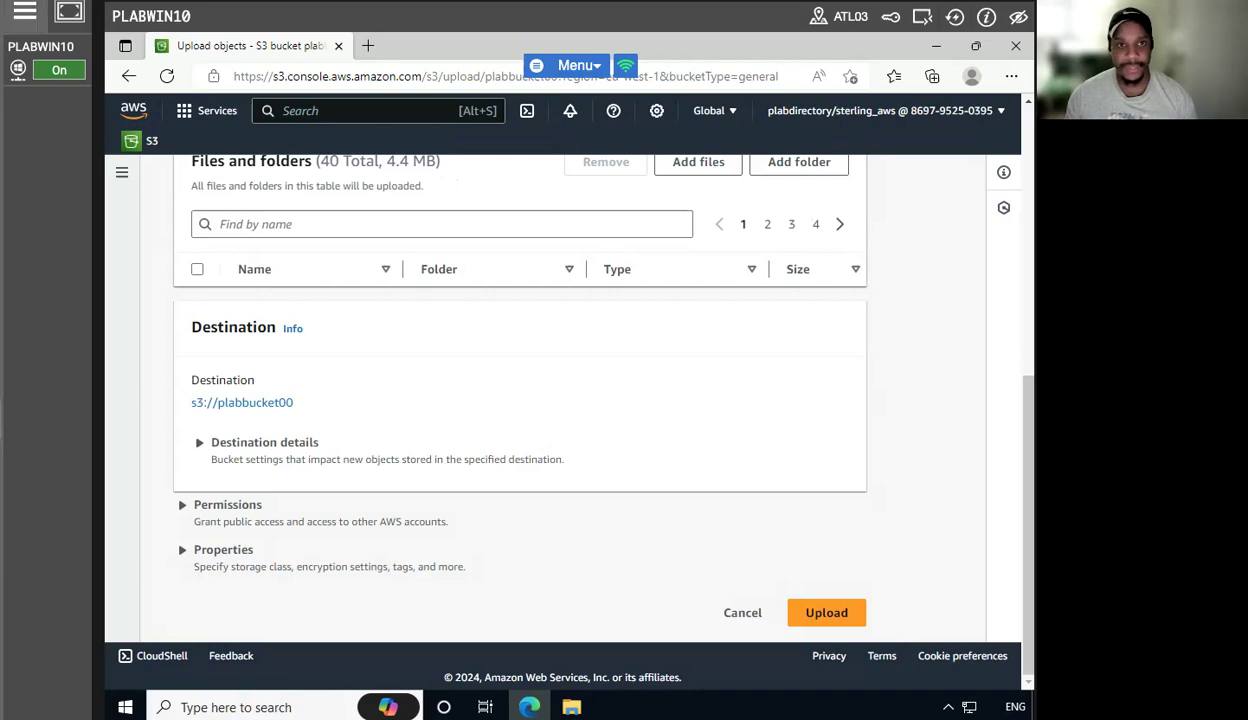
{"action": "left_click", "coordinate": [115, 5]}
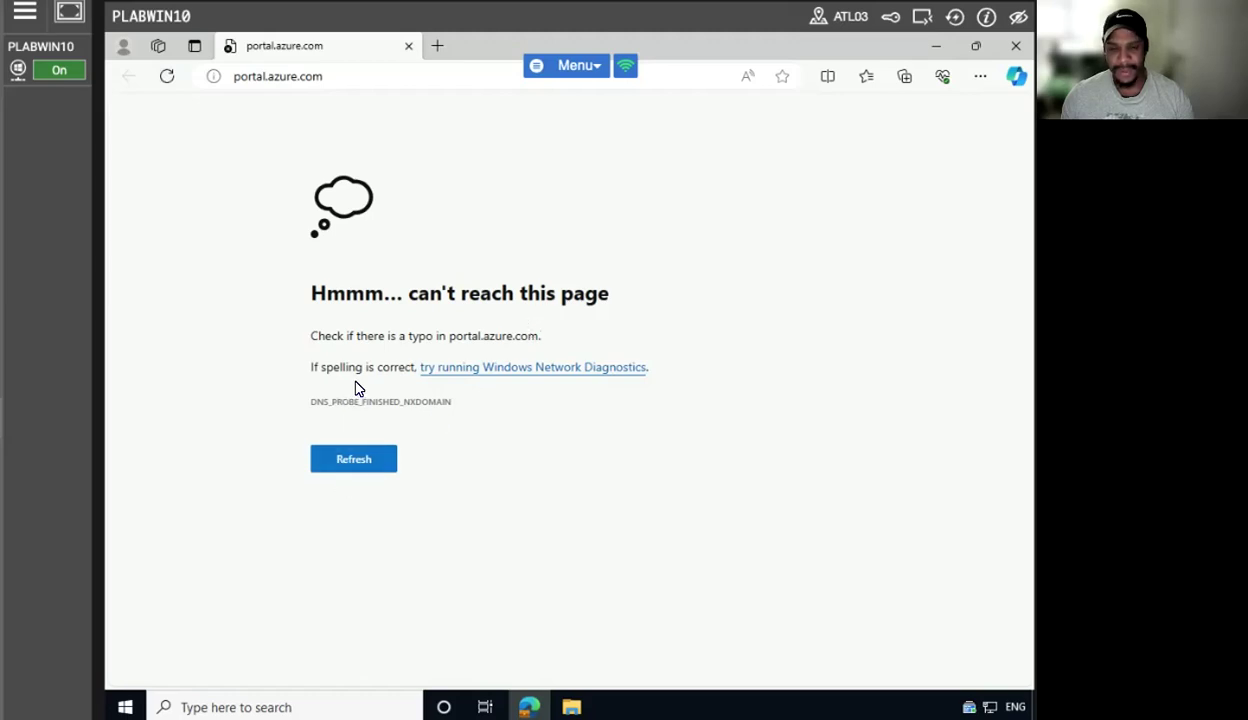
- Reload the Azure portal, dismiss the timeout error and start creating a storage account
{"action": "left_click", "coordinate": [166, 76]}
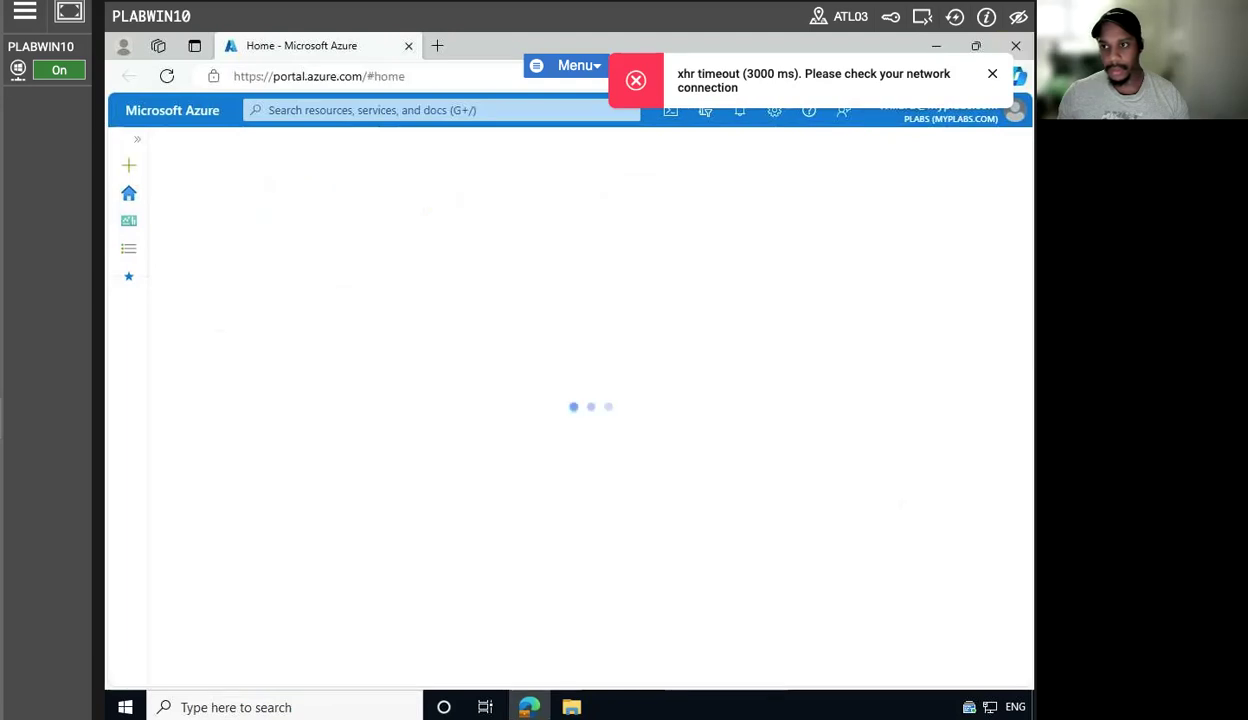
{"action": "left_click", "coordinate": [992, 74]}
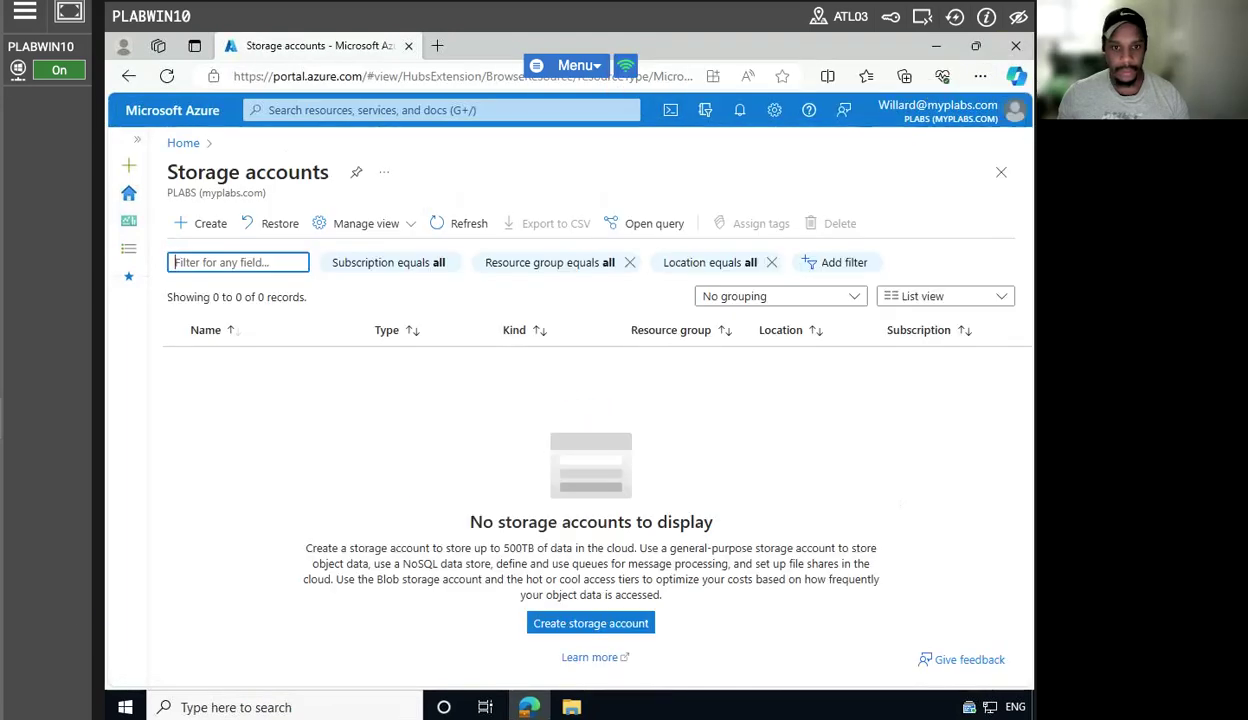
{"action": "left_click", "coordinate": [591, 623]}
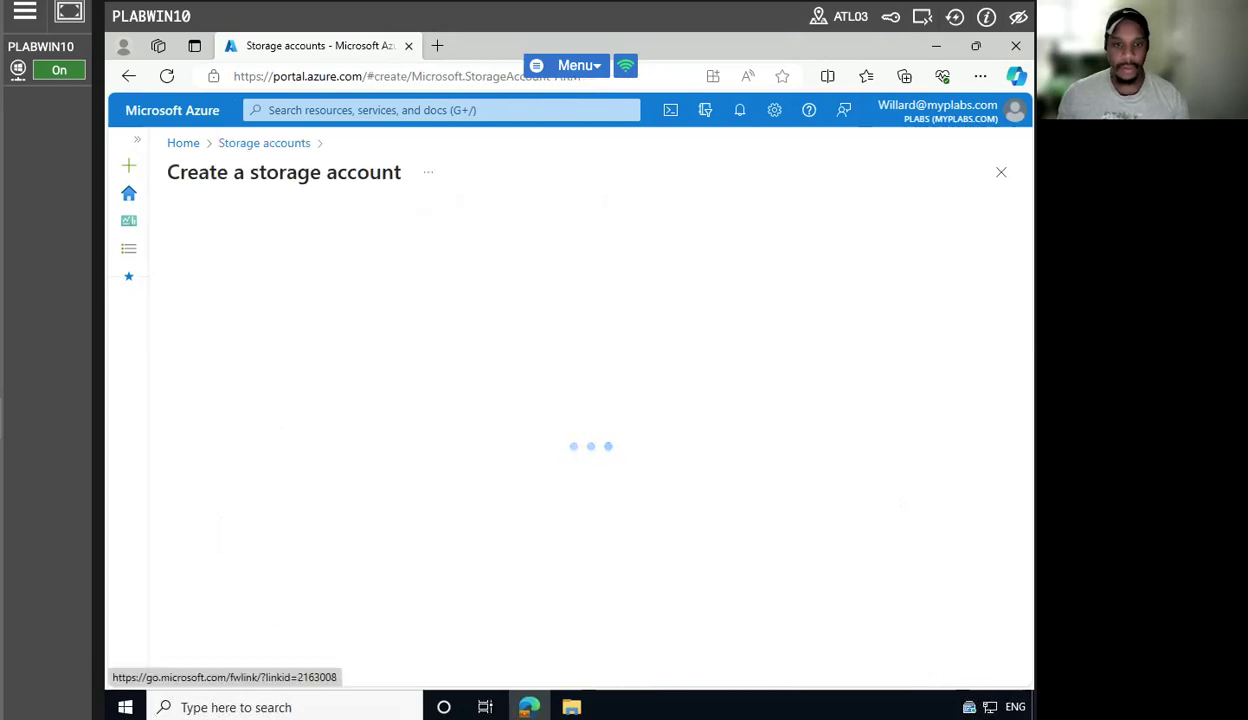
- Name the storage account cloudplusstorage01 and set its redundancy to Locally-redundant storage (LRS), keeping UK South and Standard performance
{"action": "scroll", "coordinate": [975, 515], "scroll_direction": "down", "scroll_amount": 1}
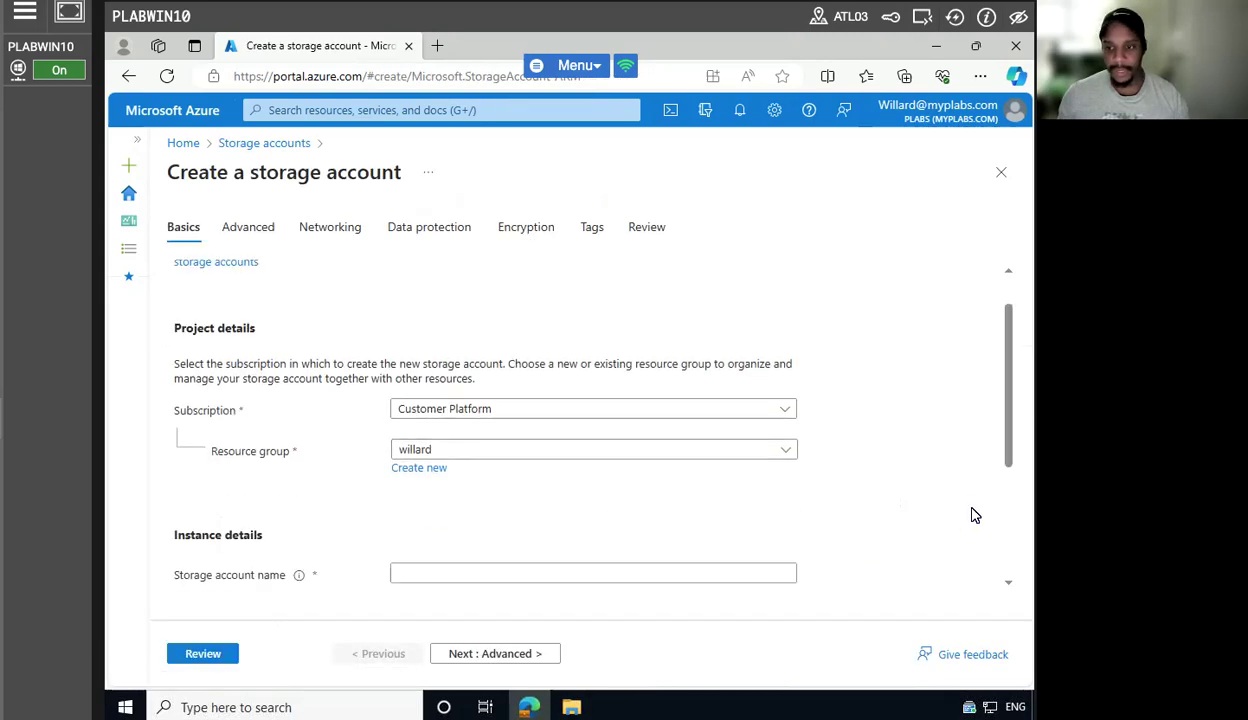
{"action": "left_click", "coordinate": [563, 573]}
{"action": "type", "text": "cloudplusstorage01"}
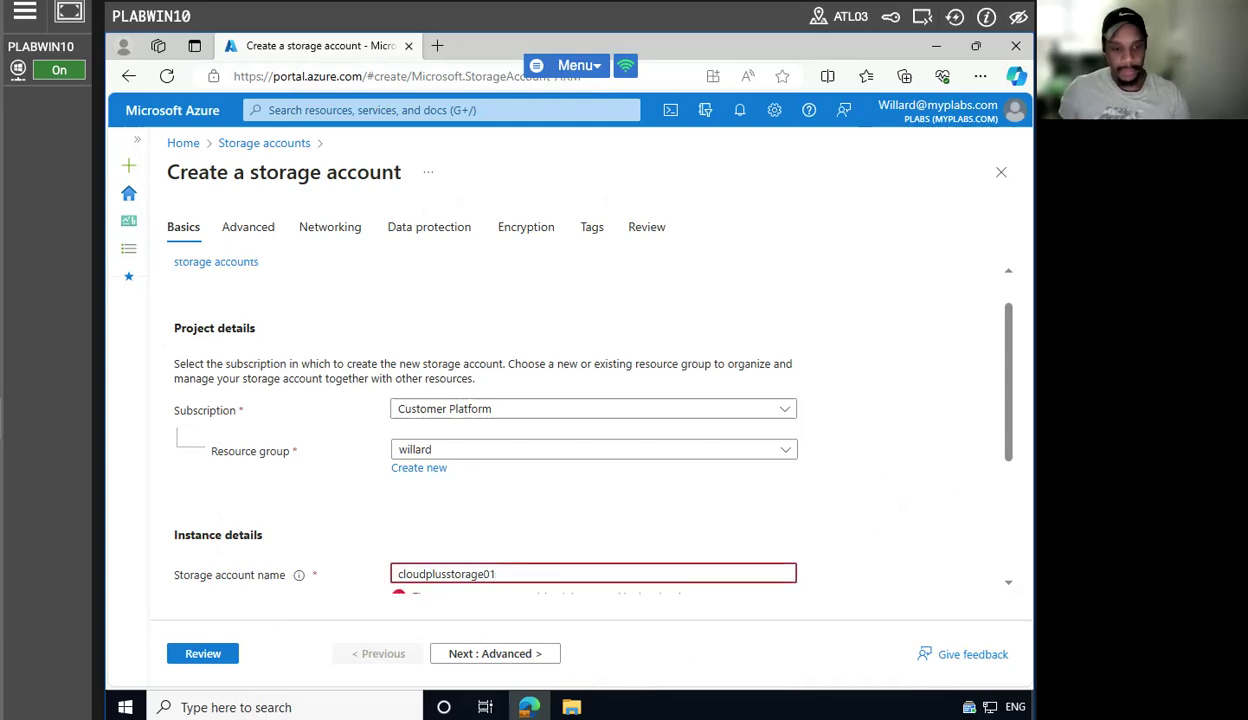
{"action": "scroll", "coordinate": [808, 548], "scroll_direction": "down", "scroll_amount": 3}
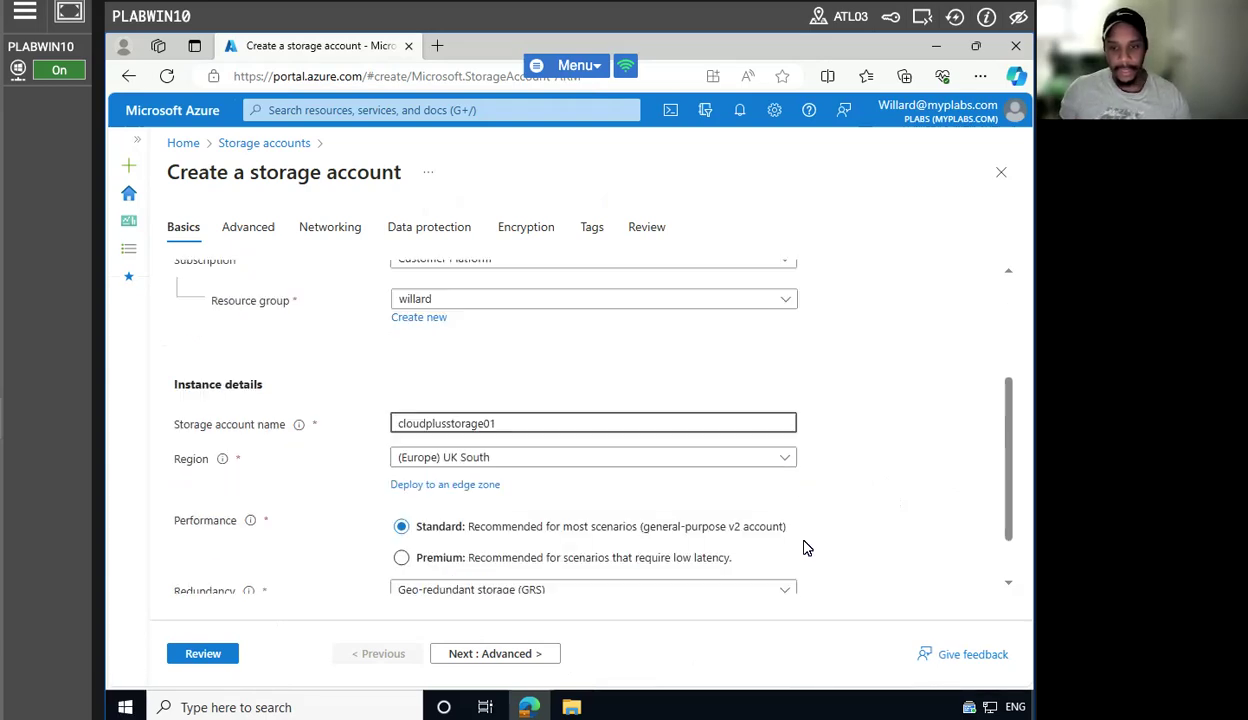
{"action": "scroll", "coordinate": [806, 546], "scroll_direction": "down", "scroll_amount": 1}
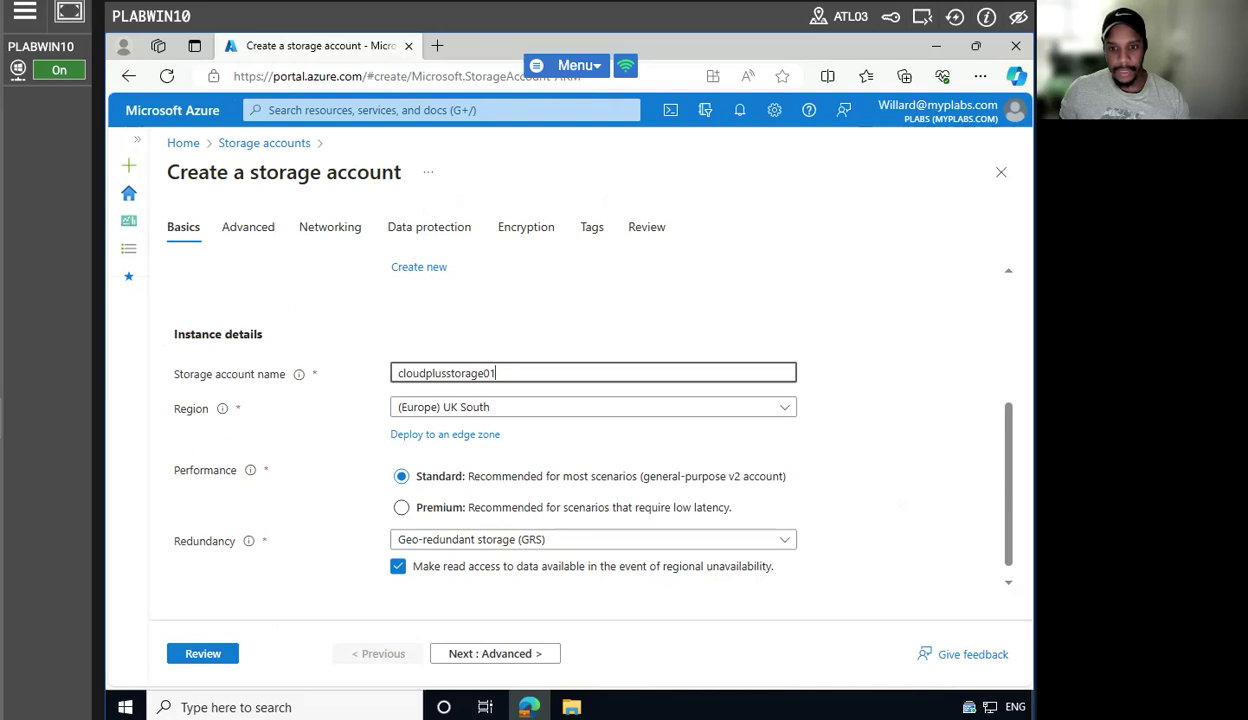
{"action": "left_click", "coordinate": [545, 540]}
{"action": "left_click", "coordinate": [487, 310]}
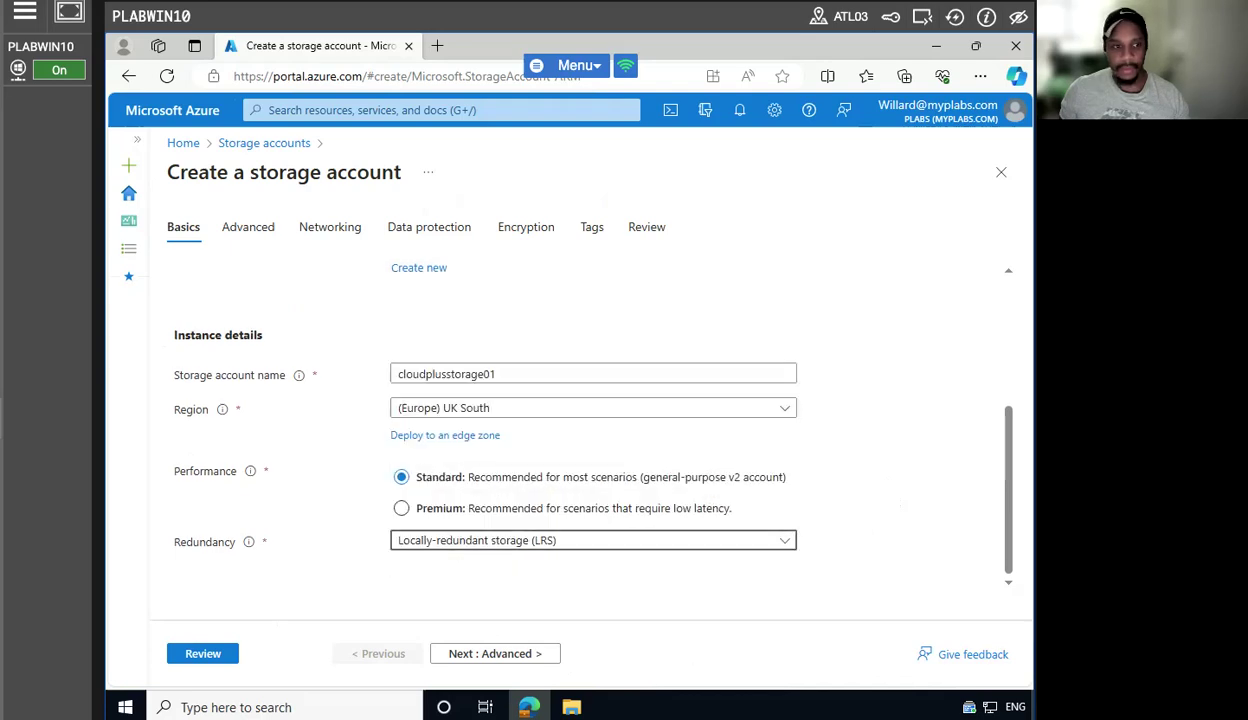
- Proceed to the storage account's advanced settings and review the security and hierarchical namespace options, keeping the defaults
{"action": "left_click", "coordinate": [502, 653]}
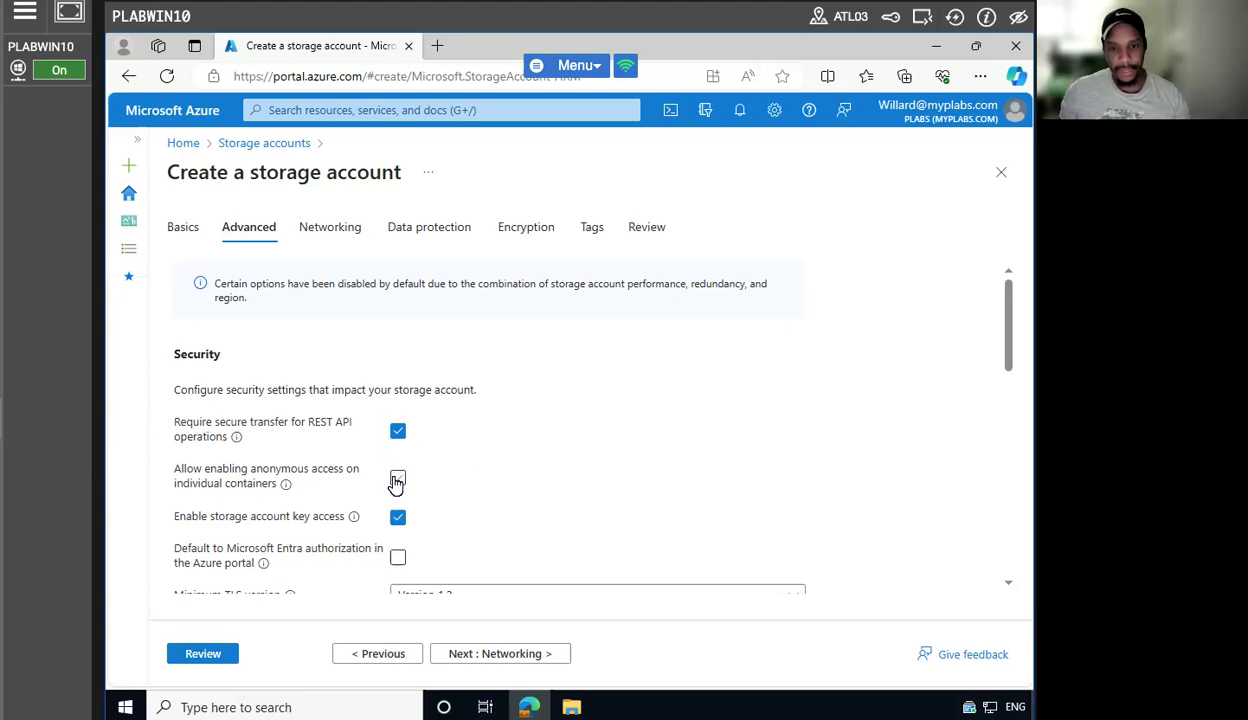
{"action": "scroll", "coordinate": [513, 487], "scroll_direction": "down", "scroll_amount": 1}
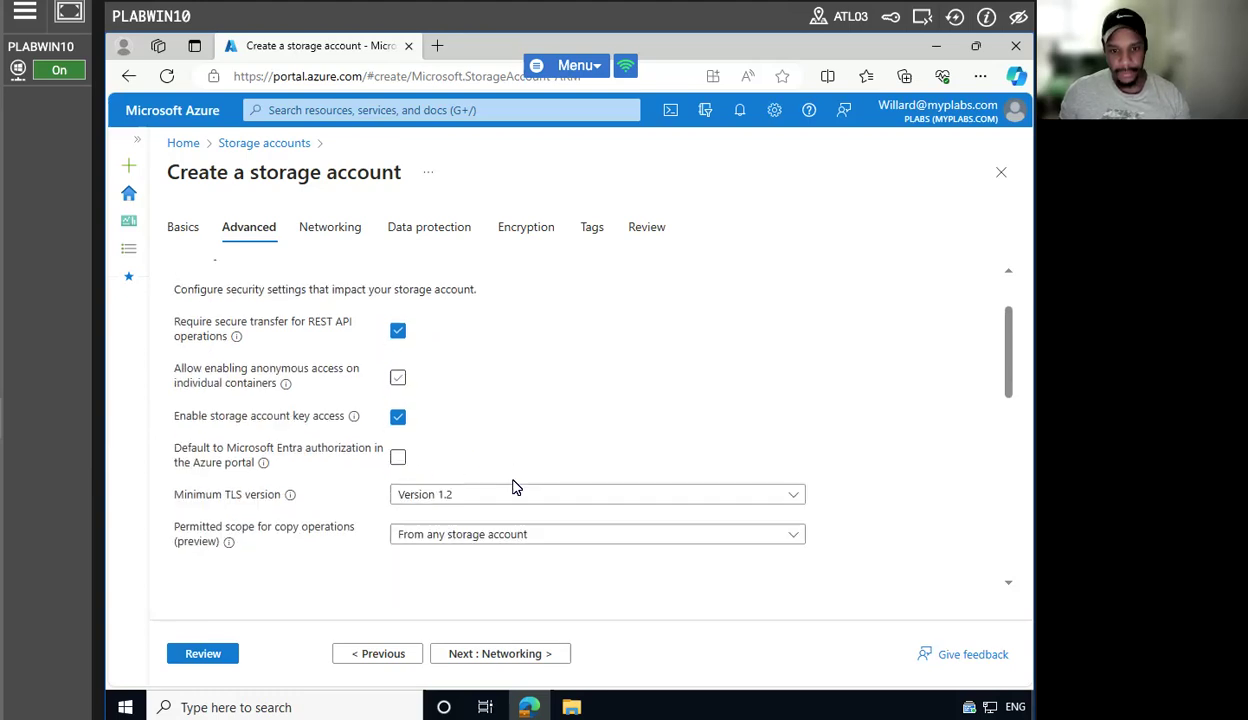
{"action": "scroll", "coordinate": [513, 487], "scroll_direction": "down", "scroll_amount": 1}
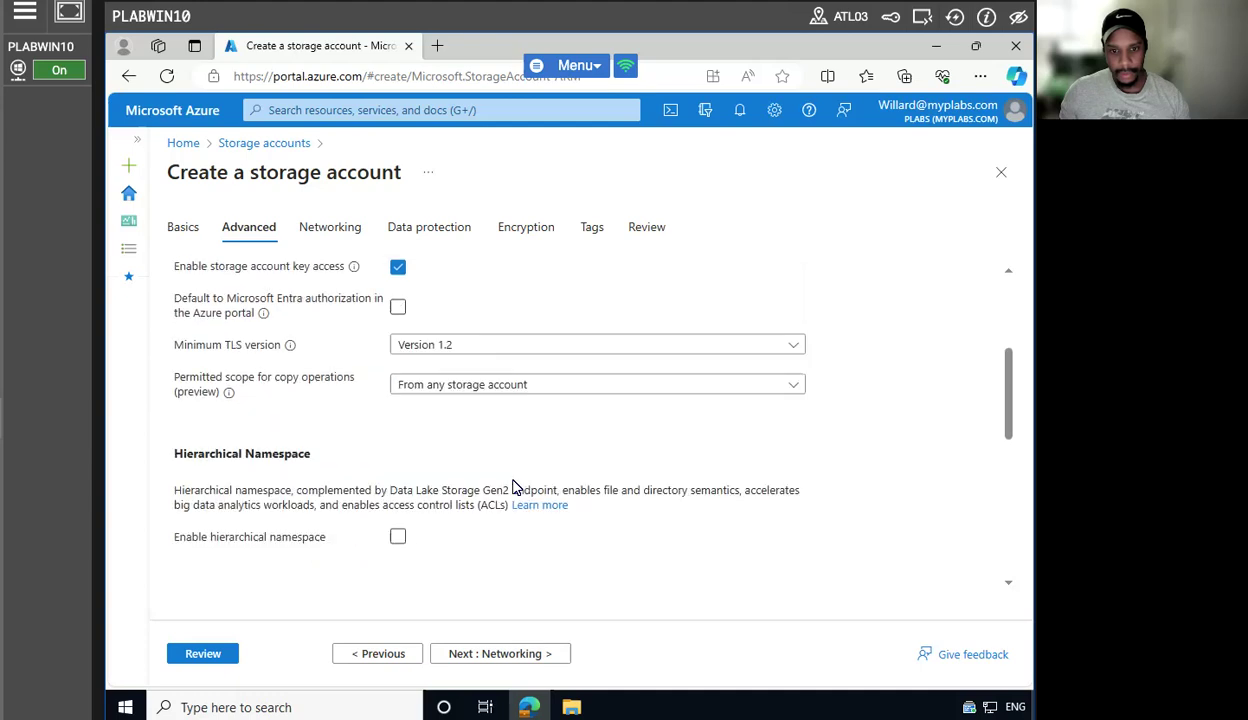
{"action": "scroll", "coordinate": [513, 487], "scroll_direction": "up", "scroll_amount": 1}
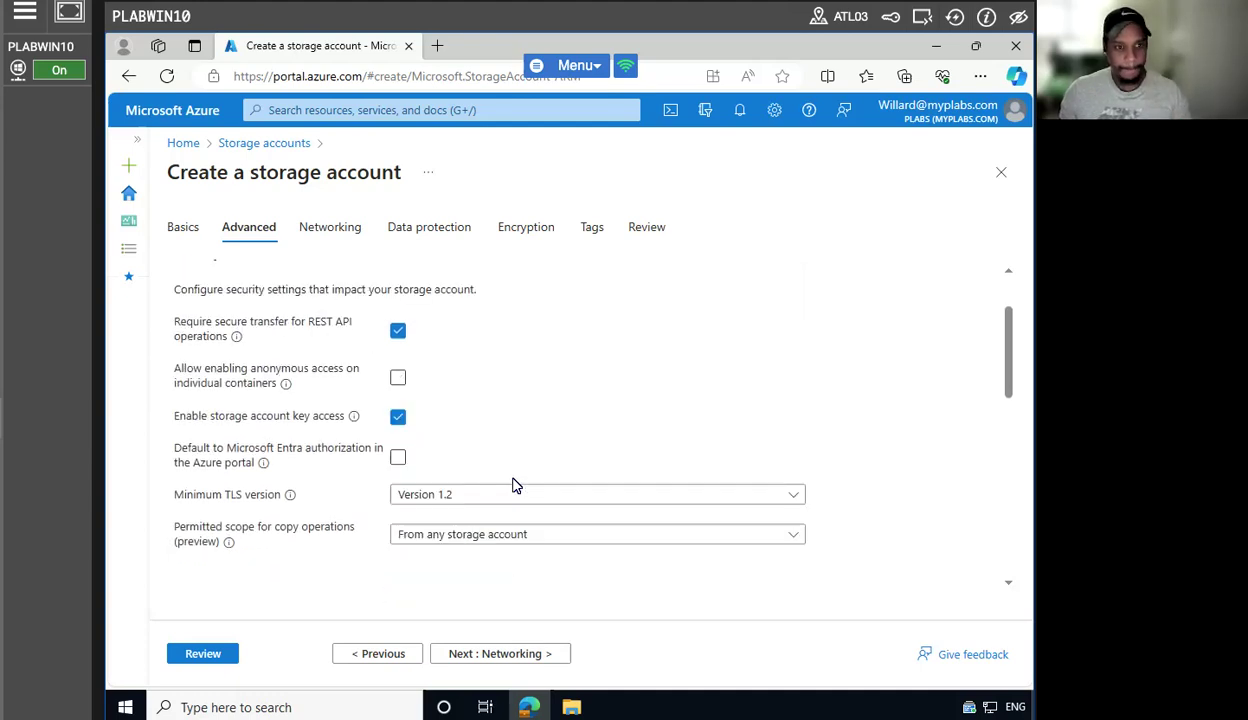
{"action": "scroll", "coordinate": [513, 485], "scroll_direction": "down", "scroll_amount": 2}
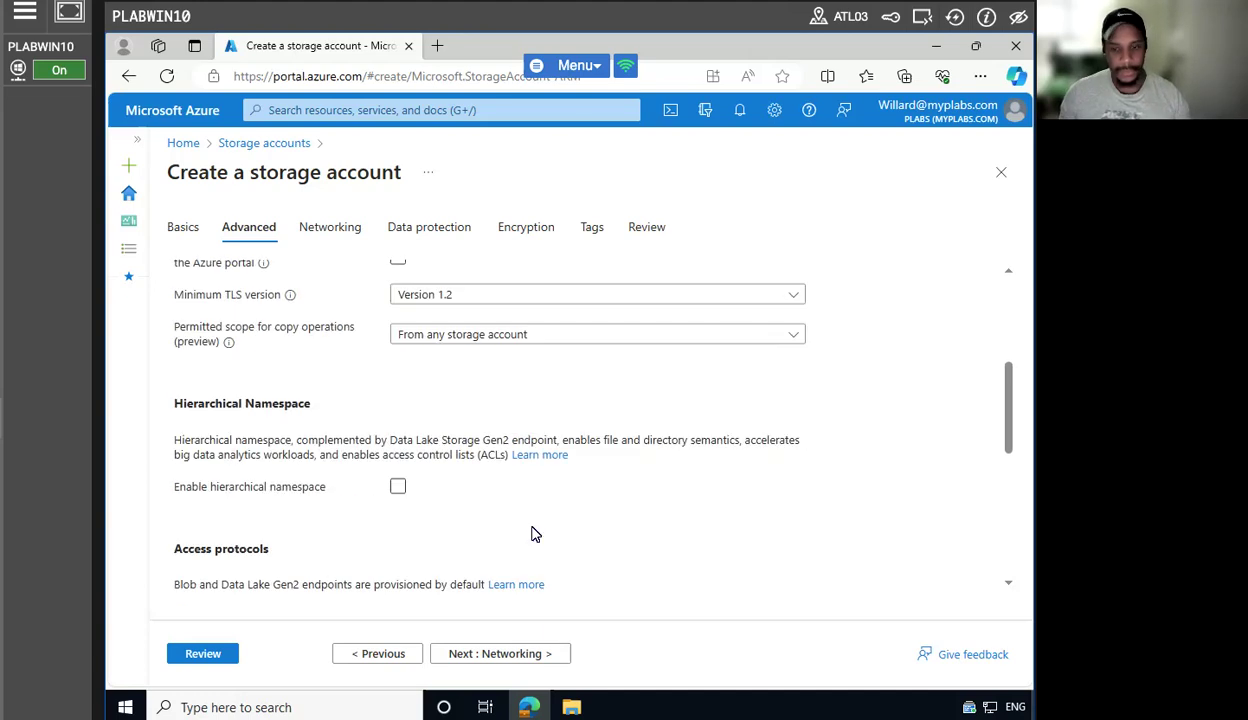
- Proceed to the networking settings, keeping public access from all networks and Microsoft network routing
{"action": "left_click", "coordinate": [512, 655]}
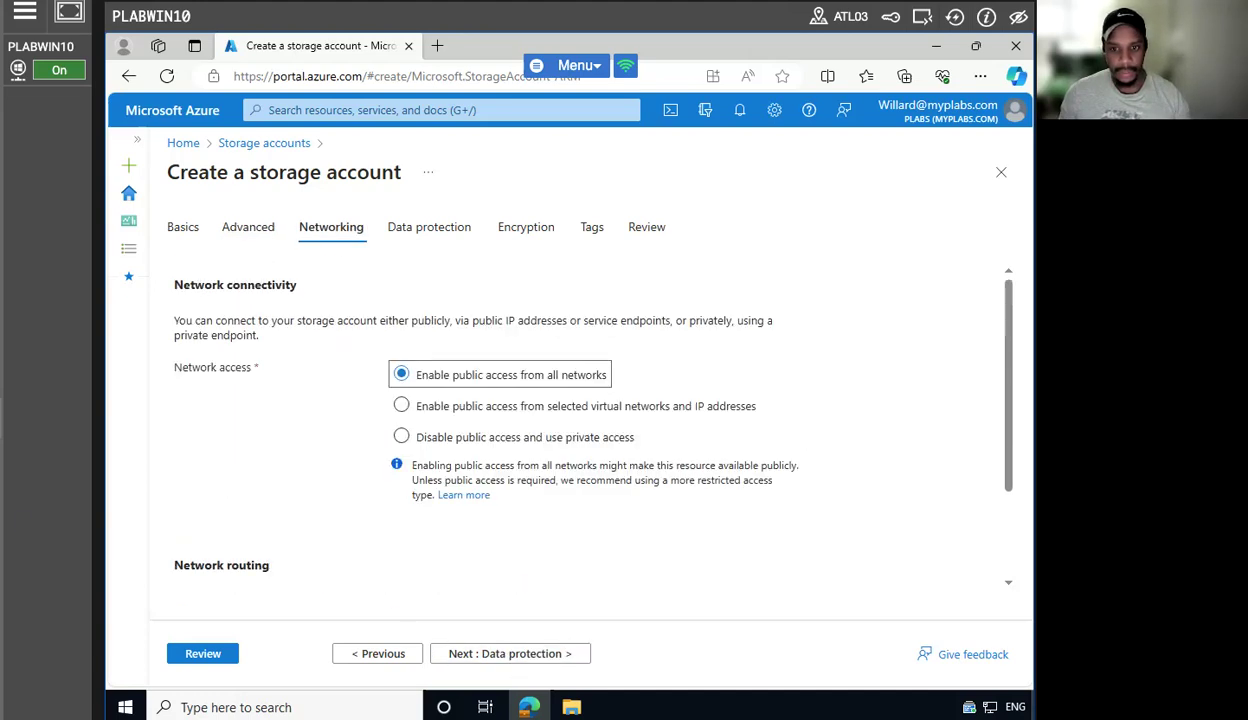
{"action": "scroll", "coordinate": [222, 500], "scroll_direction": "down", "scroll_amount": 1}
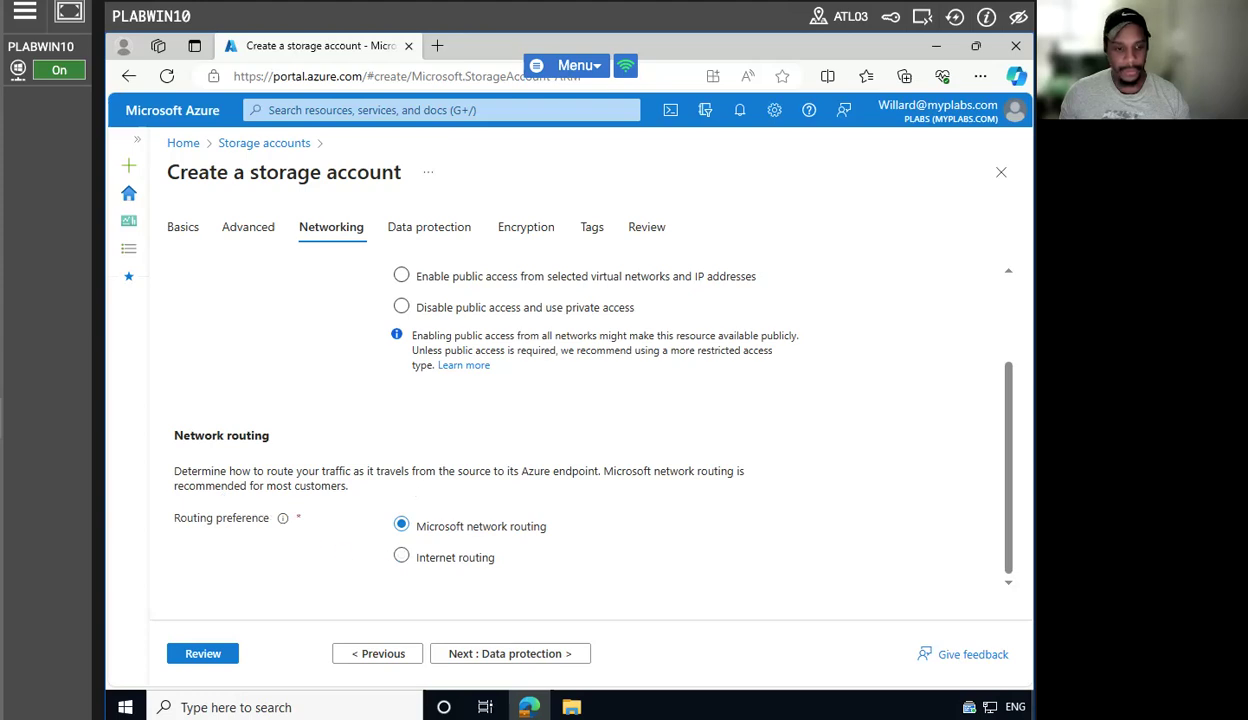
{"action": "scroll", "coordinate": [365, 468], "scroll_direction": "up", "scroll_amount": 1}
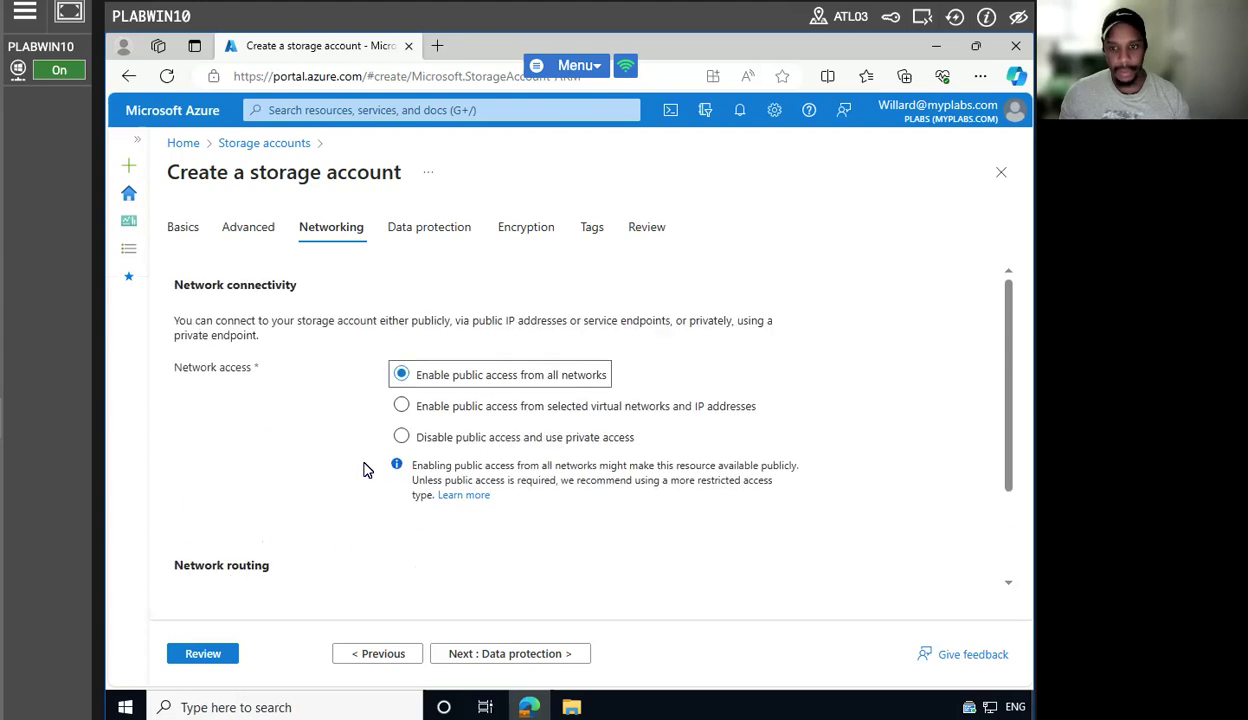
{"action": "scroll", "coordinate": [365, 468], "scroll_direction": "down", "scroll_amount": 1}
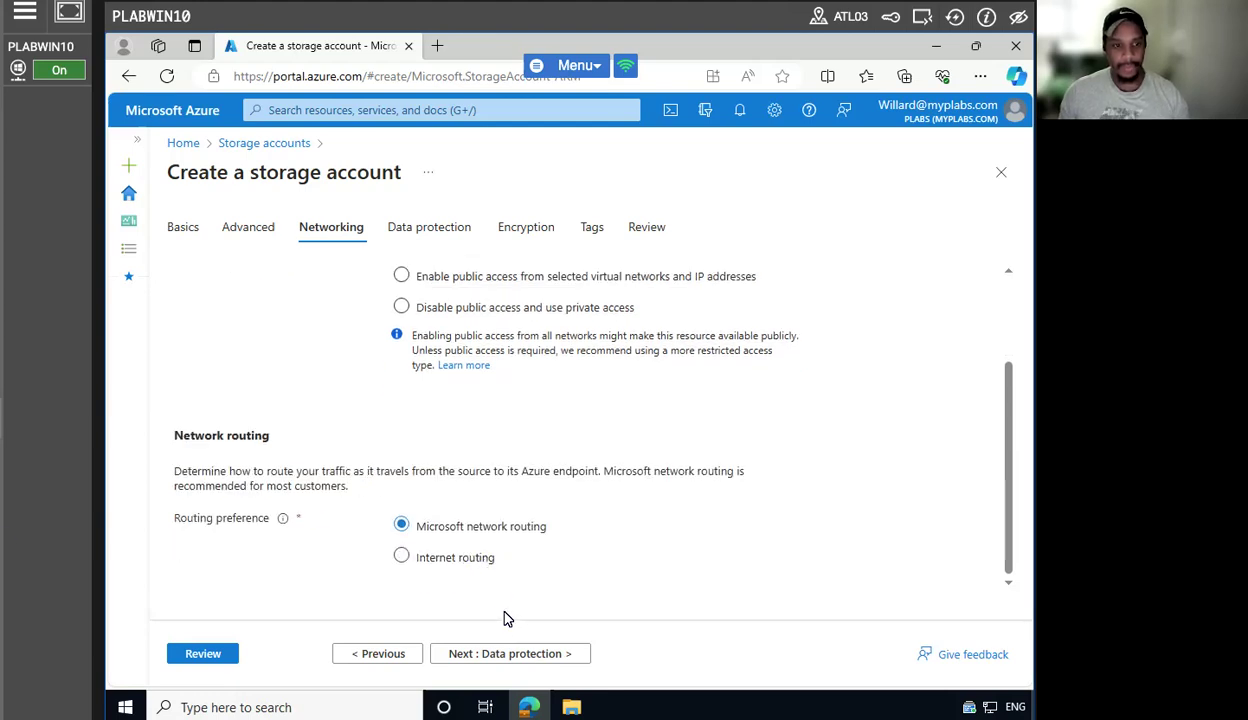
- Keep the default data protection settings, check the configuration summary and create the storage account
{"action": "left_click", "coordinate": [504, 656]}
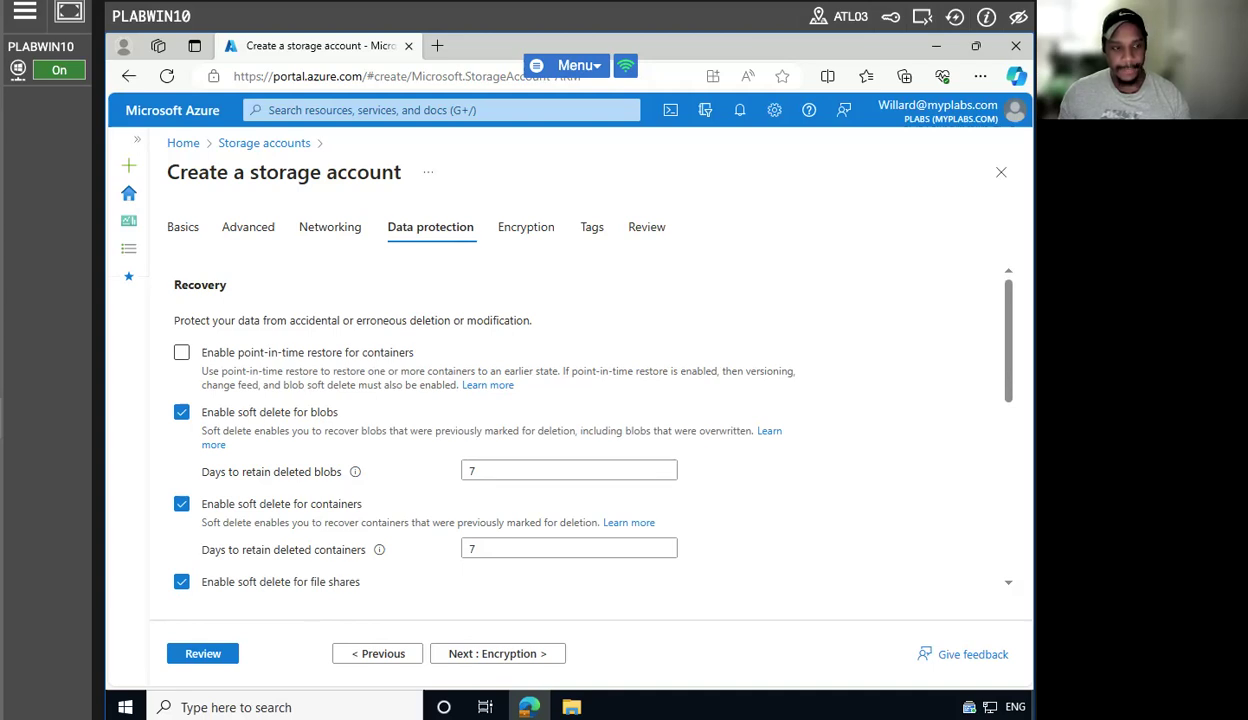
{"action": "left_click", "coordinate": [207, 652]}
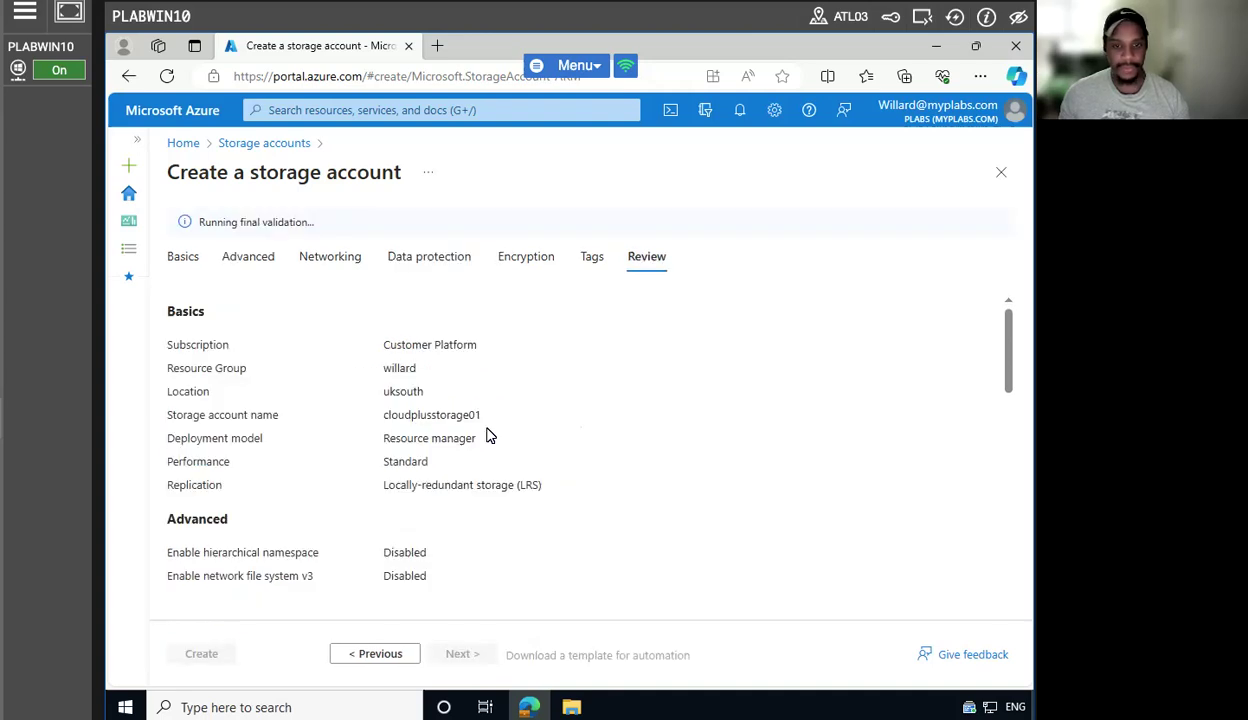
{"action": "scroll", "coordinate": [476, 437], "scroll_direction": "down", "scroll_amount": 10}
{"action": "scroll", "coordinate": [459, 435], "scroll_direction": "down", "scroll_amount": 1}
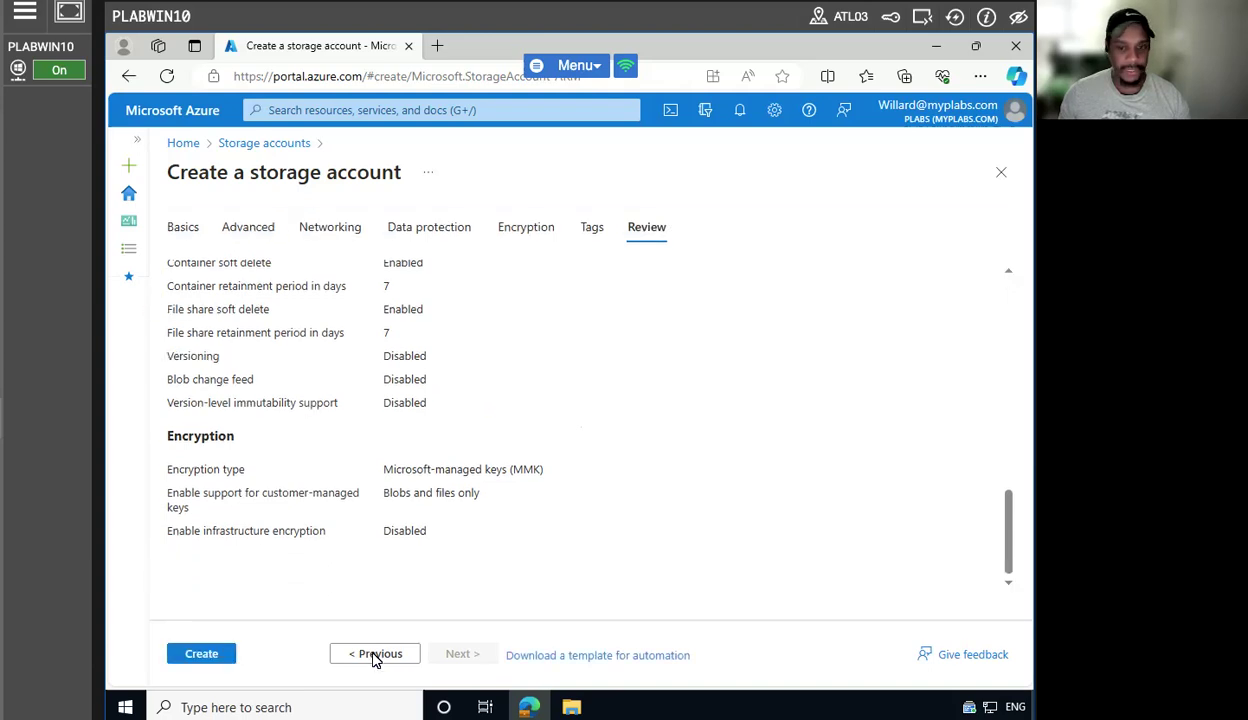
{"action": "left_click", "coordinate": [201, 653]}
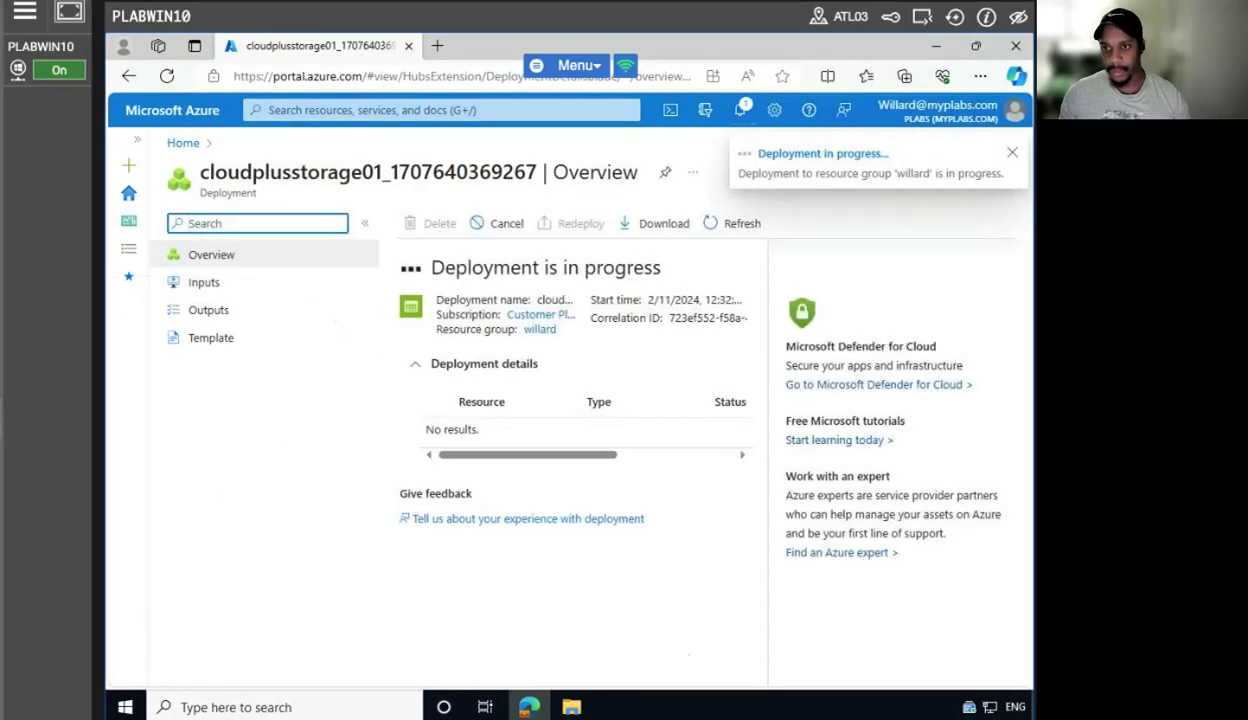
- Dismiss the deployment notification and close the cloudplusstorage01 deployment overview once the deployment is complete
{"action": "left_click", "coordinate": [1012, 152]}
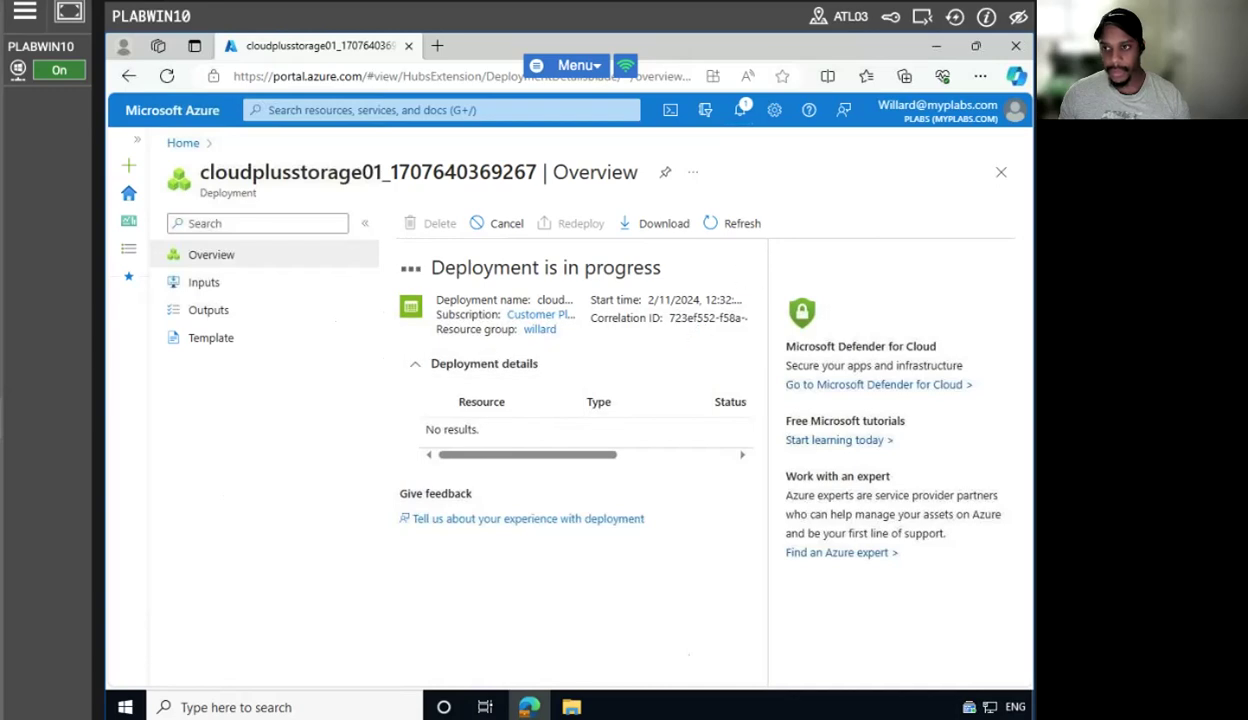
{"action": "left_click", "coordinate": [126, 10]}
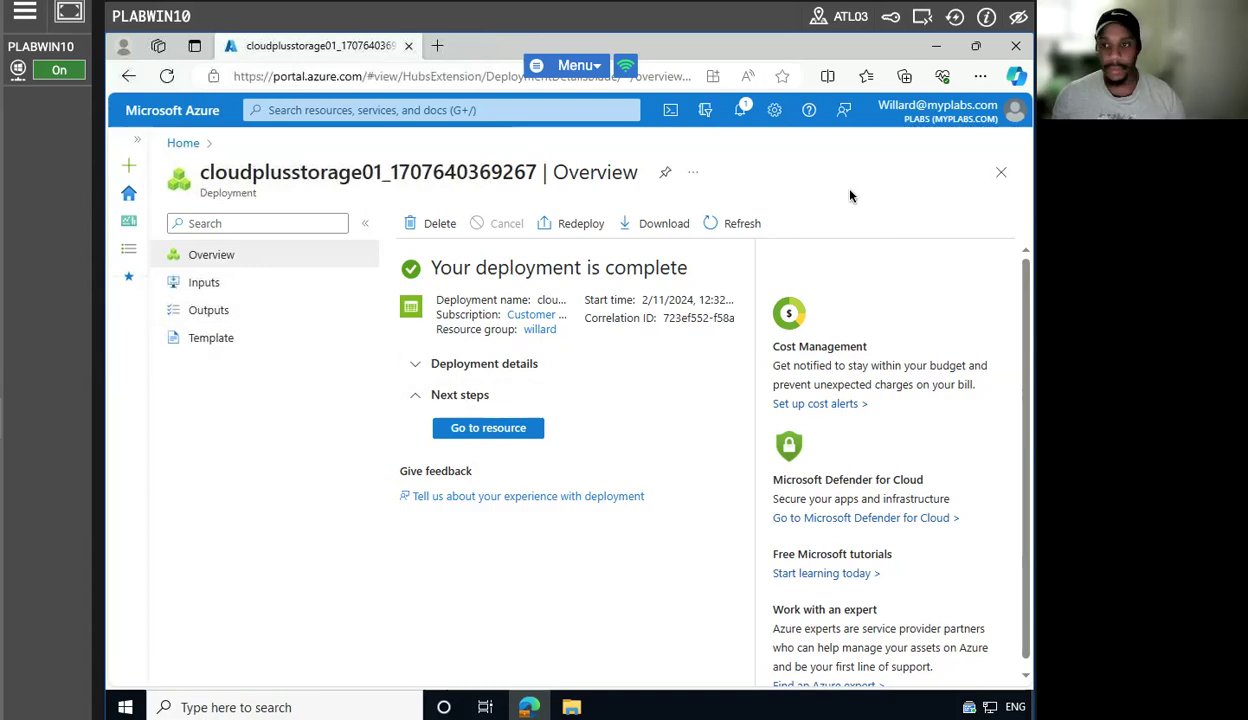
{"action": "left_click", "coordinate": [1003, 175]}
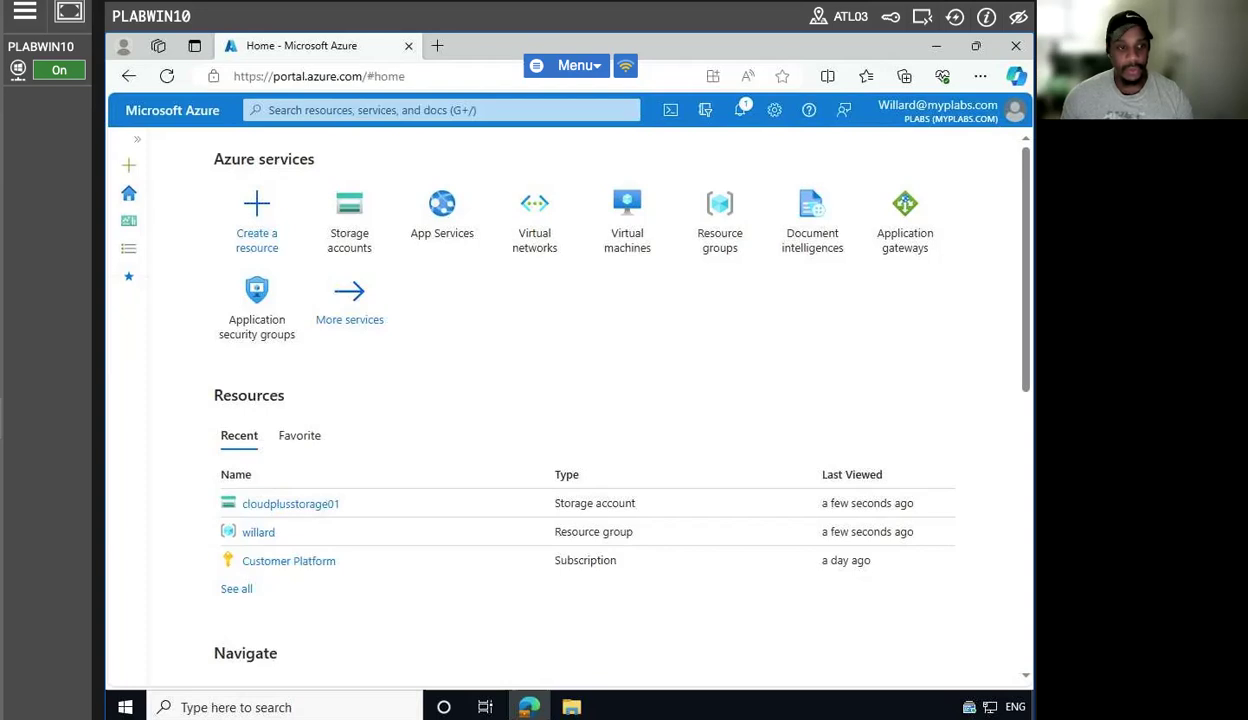
- Minimize the browser, switch to File Explorer and create a text document with the default name in the Documents folder
{"action": "left_click", "coordinate": [936, 46]}
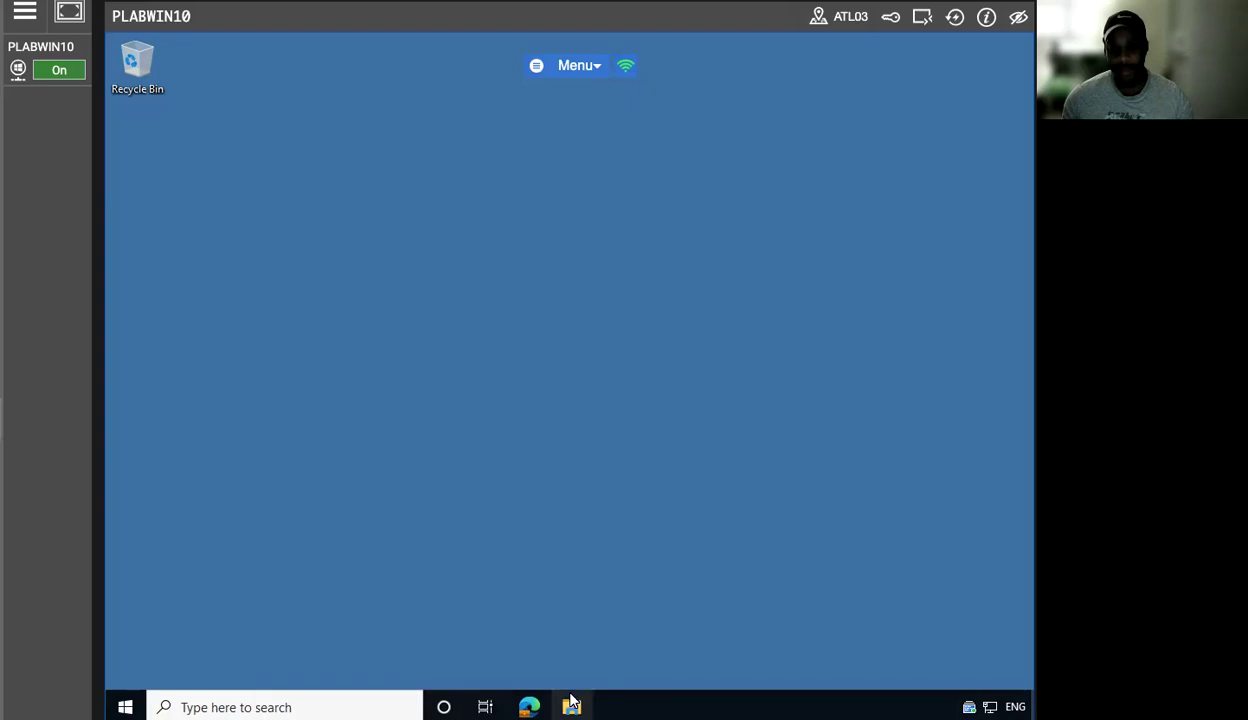
{"action": "key", "text": "super+e"}
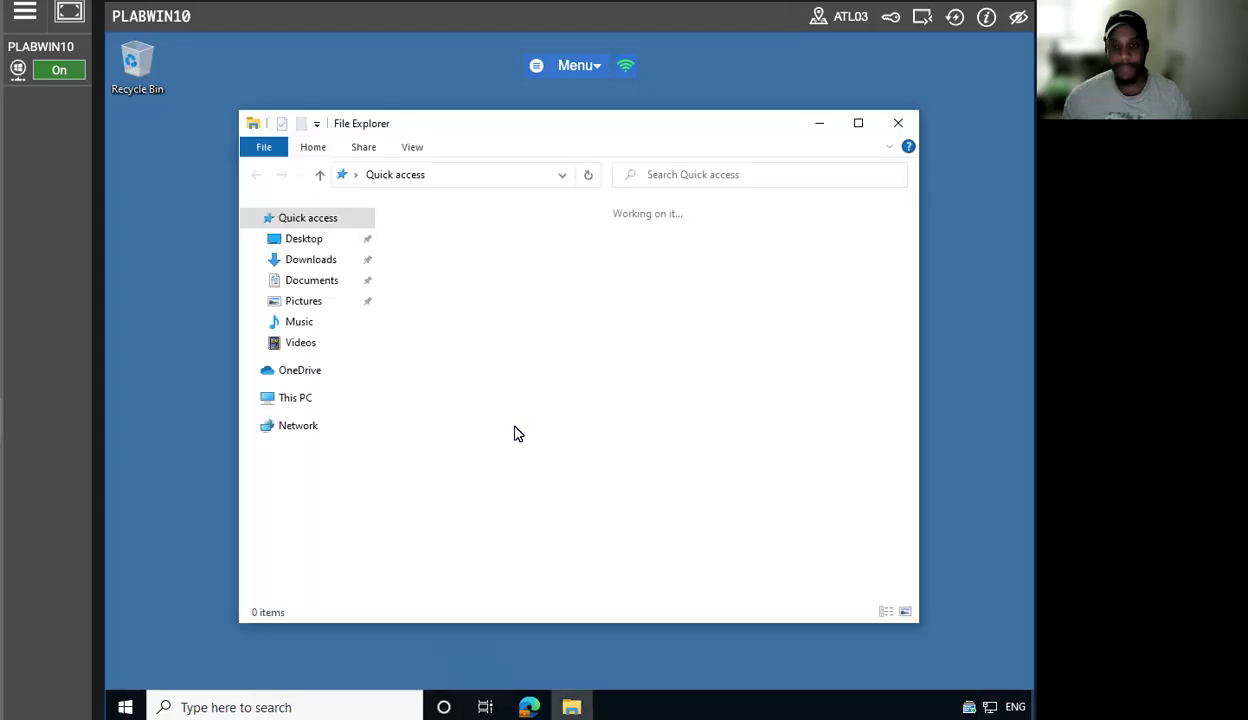
{"action": "left_click", "coordinate": [311, 281]}
{"action": "right_click", "coordinate": [538, 326]}
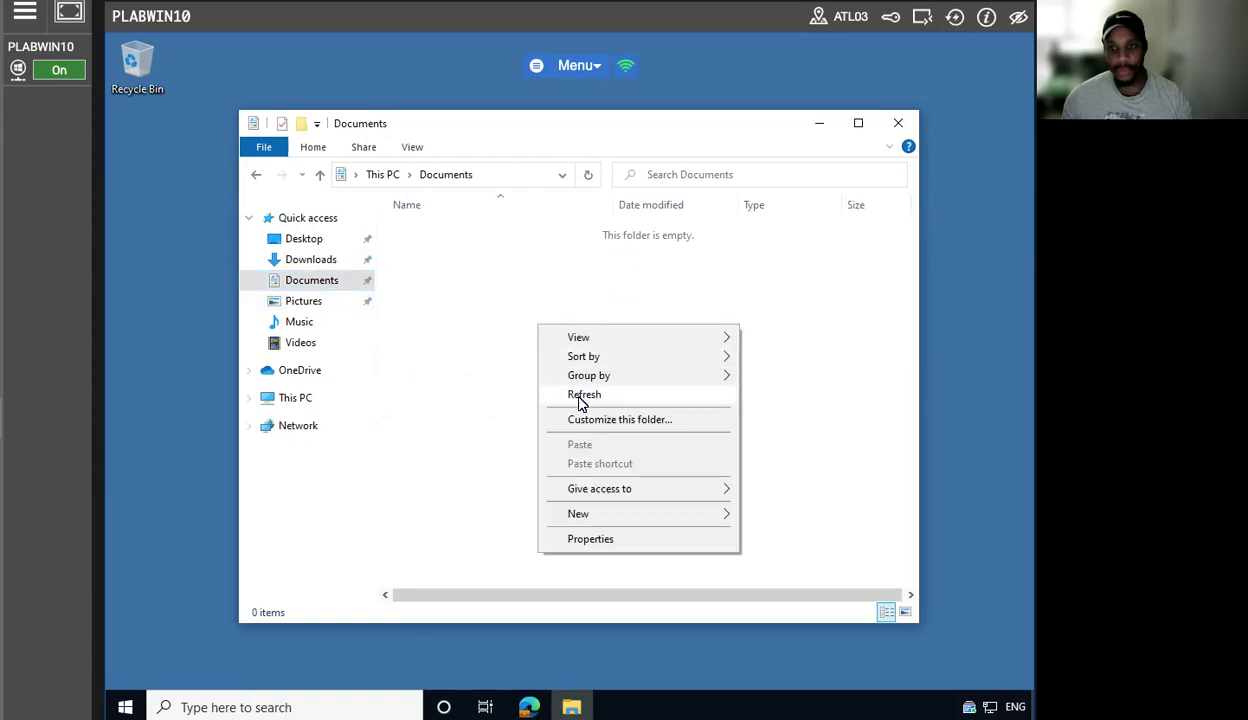
{"action": "mouse_move", "coordinate": [588, 515]}
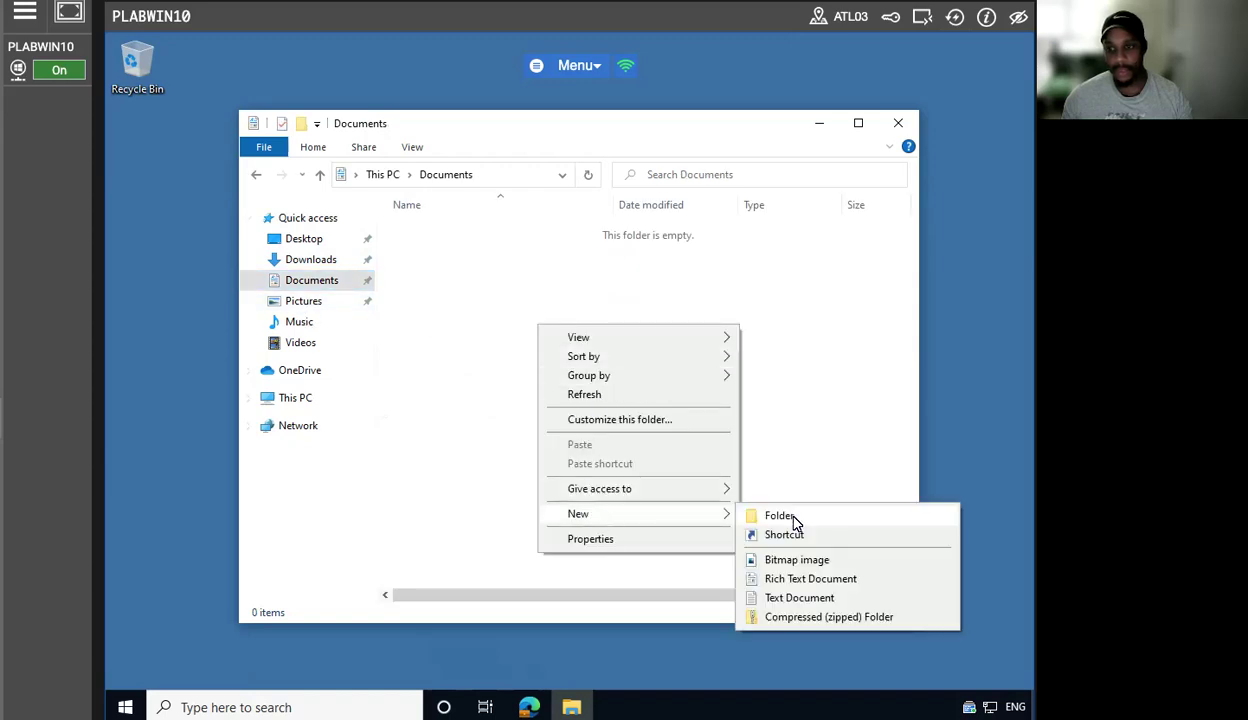
{"action": "left_click", "coordinate": [790, 597]}
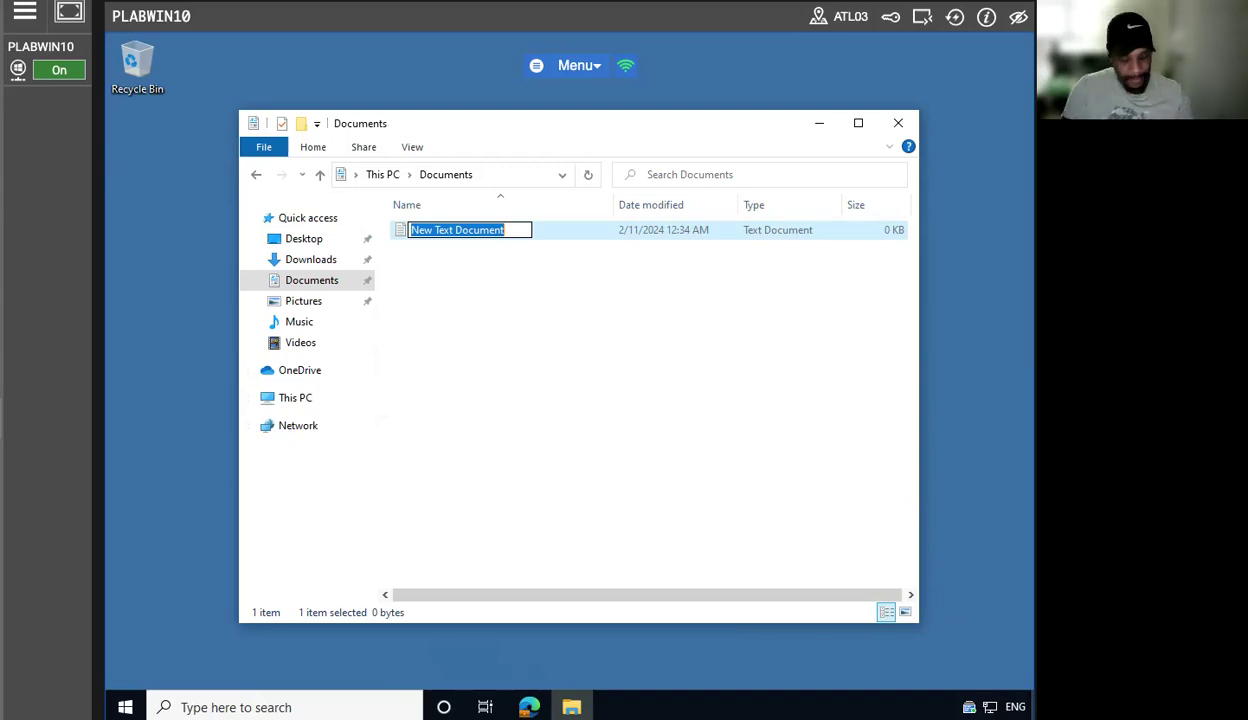
{"action": "key", "text": "ctrl+f"}
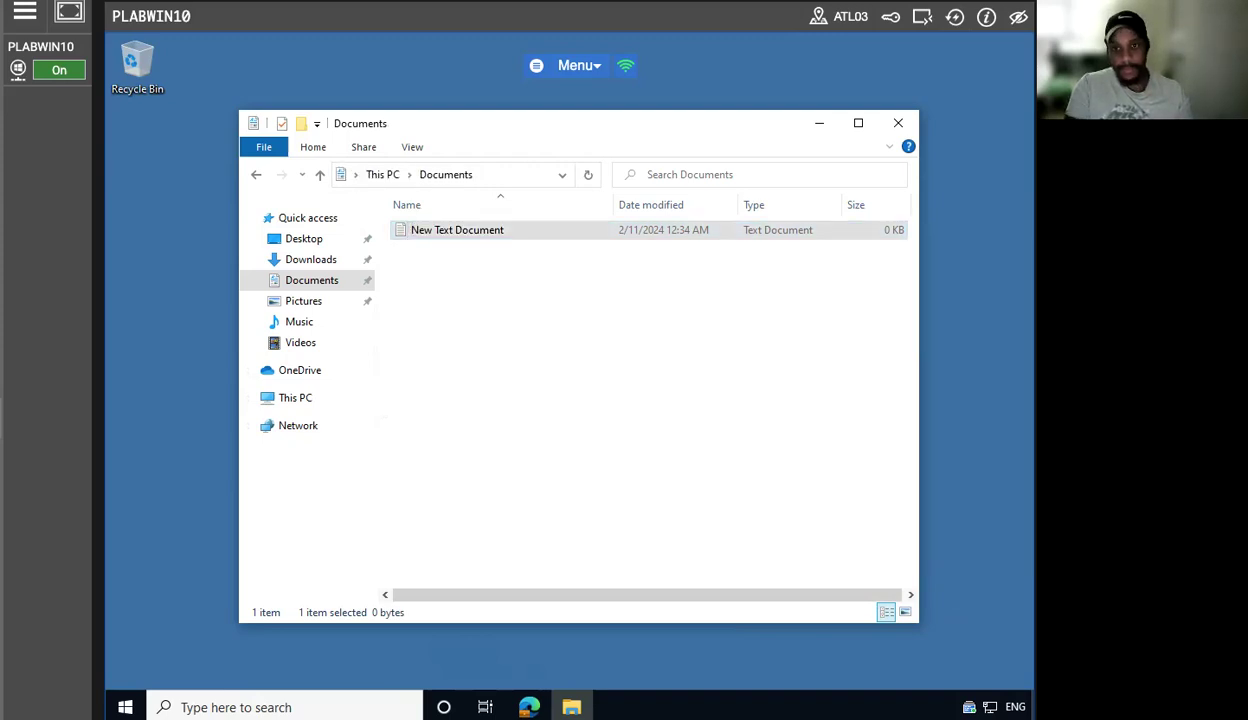
{"action": "left_click", "coordinate": [475, 236]}
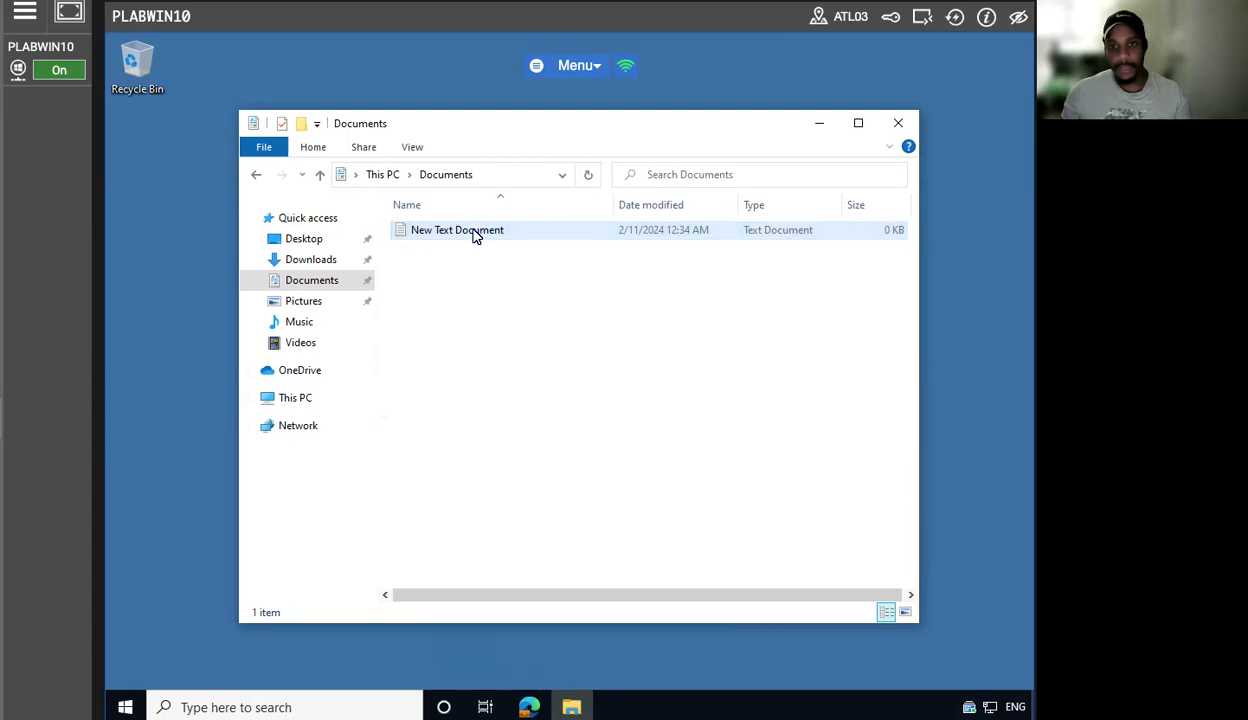
{"action": "left_click", "coordinate": [463, 236]}
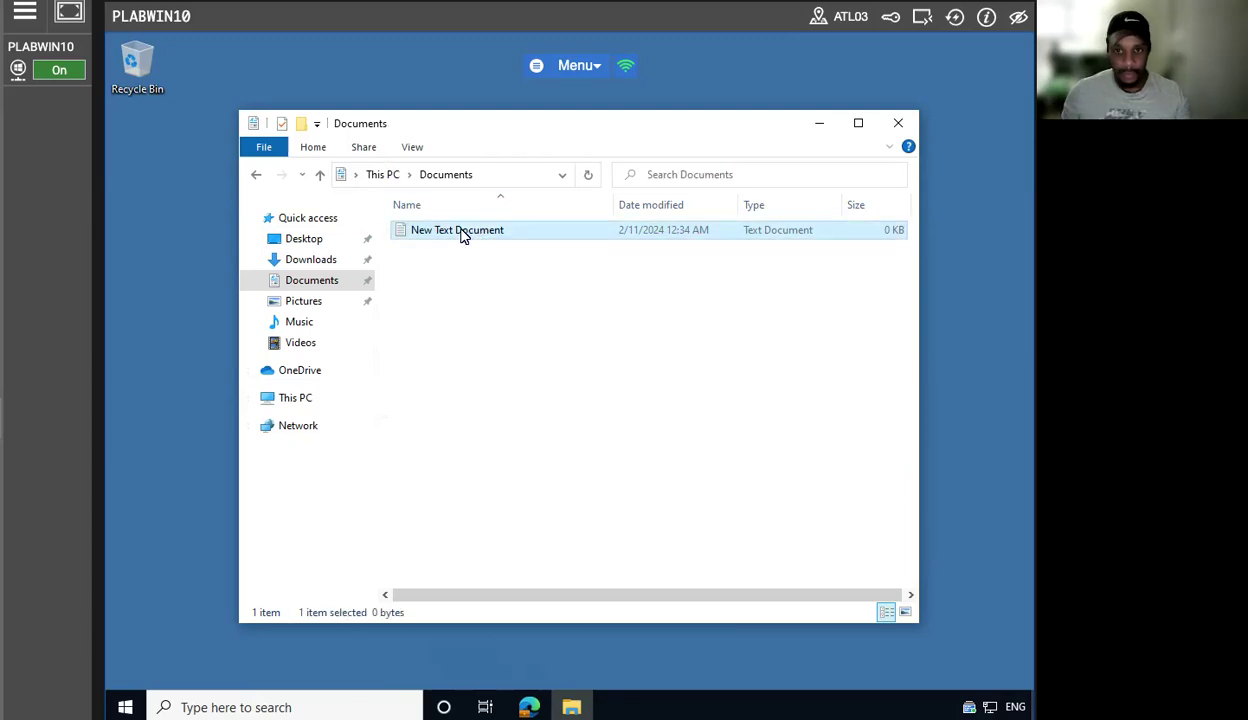
{"action": "left_click", "coordinate": [463, 236], "text": "ctrl"}
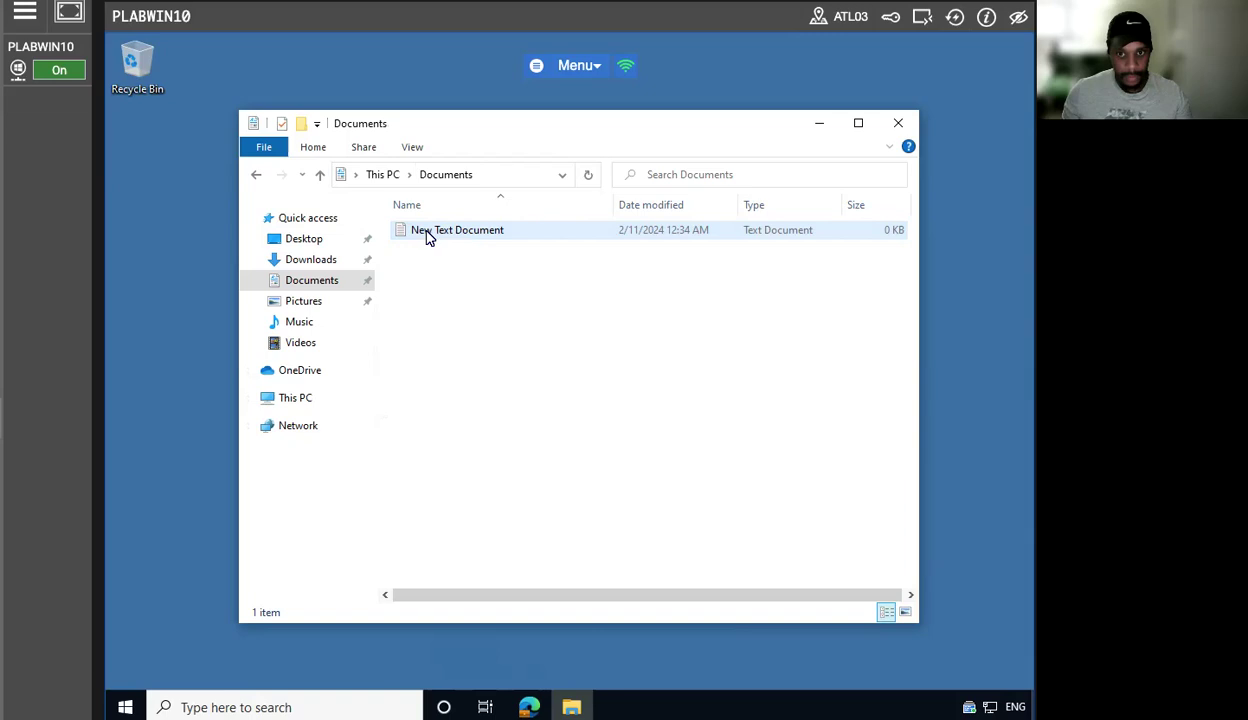
{"action": "left_click", "coordinate": [428, 236]}
{"action": "left_click", "coordinate": [428, 236], "text": "ctrl"}
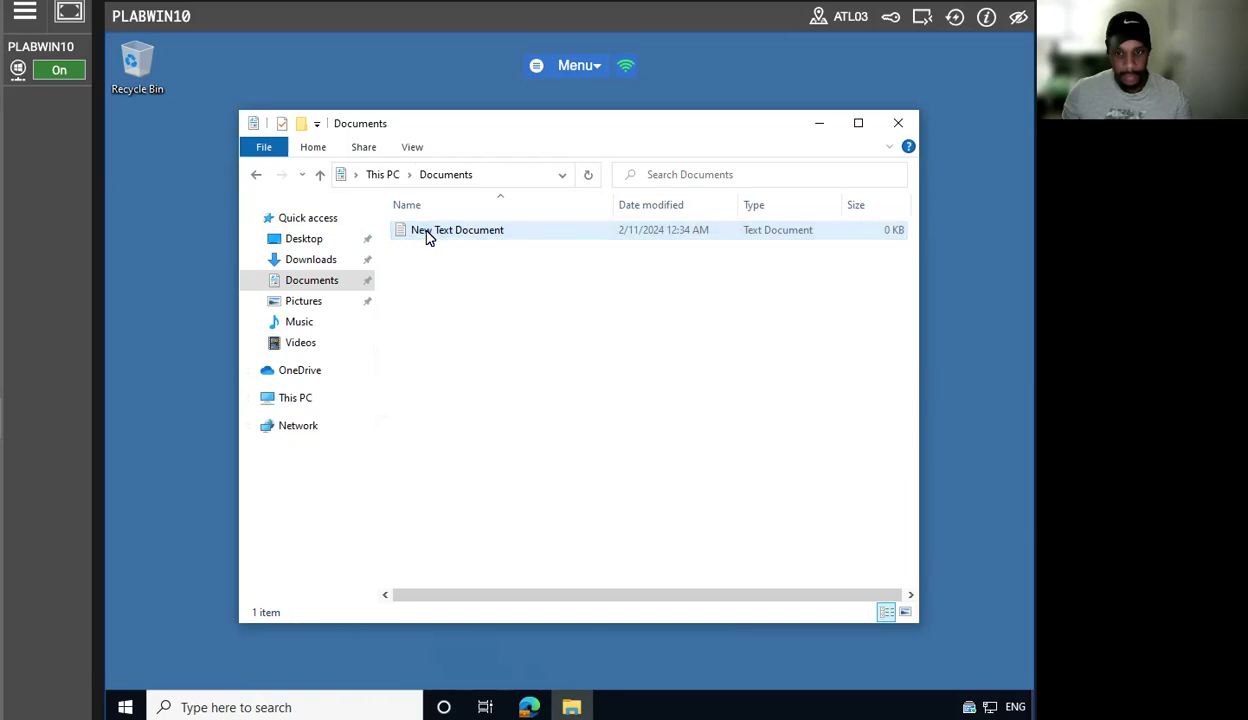
{"action": "right_click", "coordinate": [428, 236]}
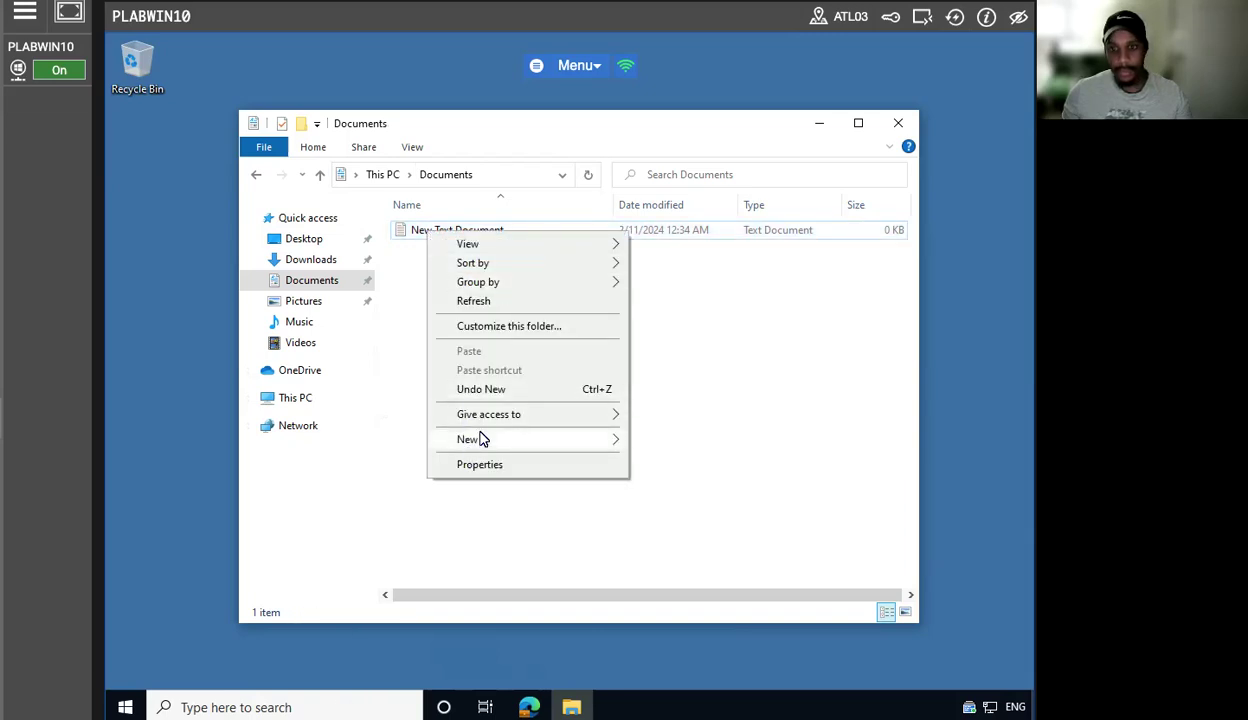
{"action": "mouse_move", "coordinate": [480, 439]}
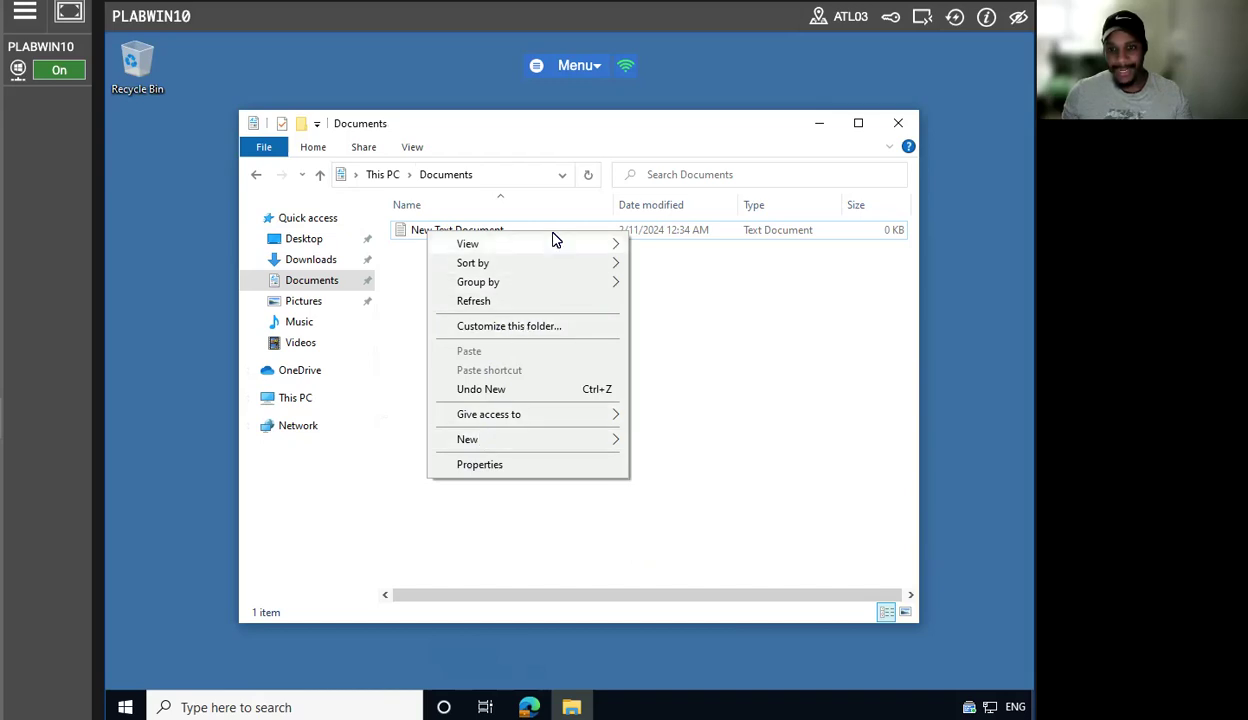
{"action": "left_click", "coordinate": [556, 465]}
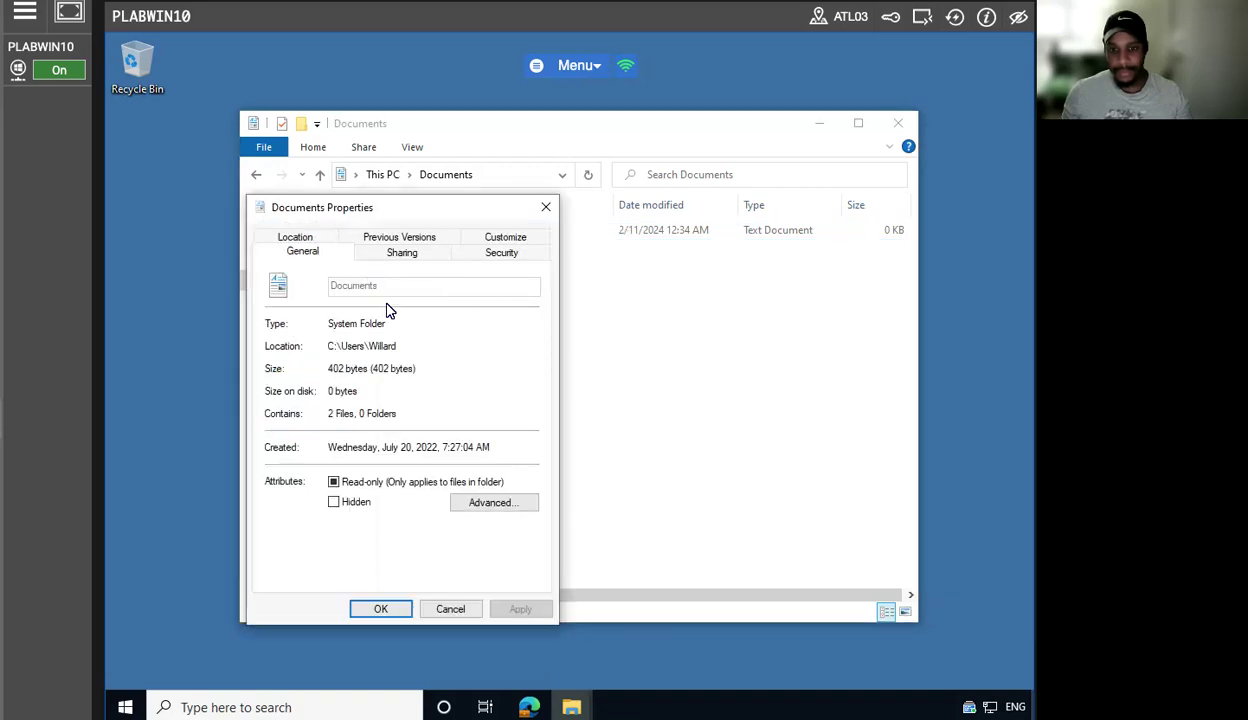
{"action": "left_click", "coordinate": [300, 238]}
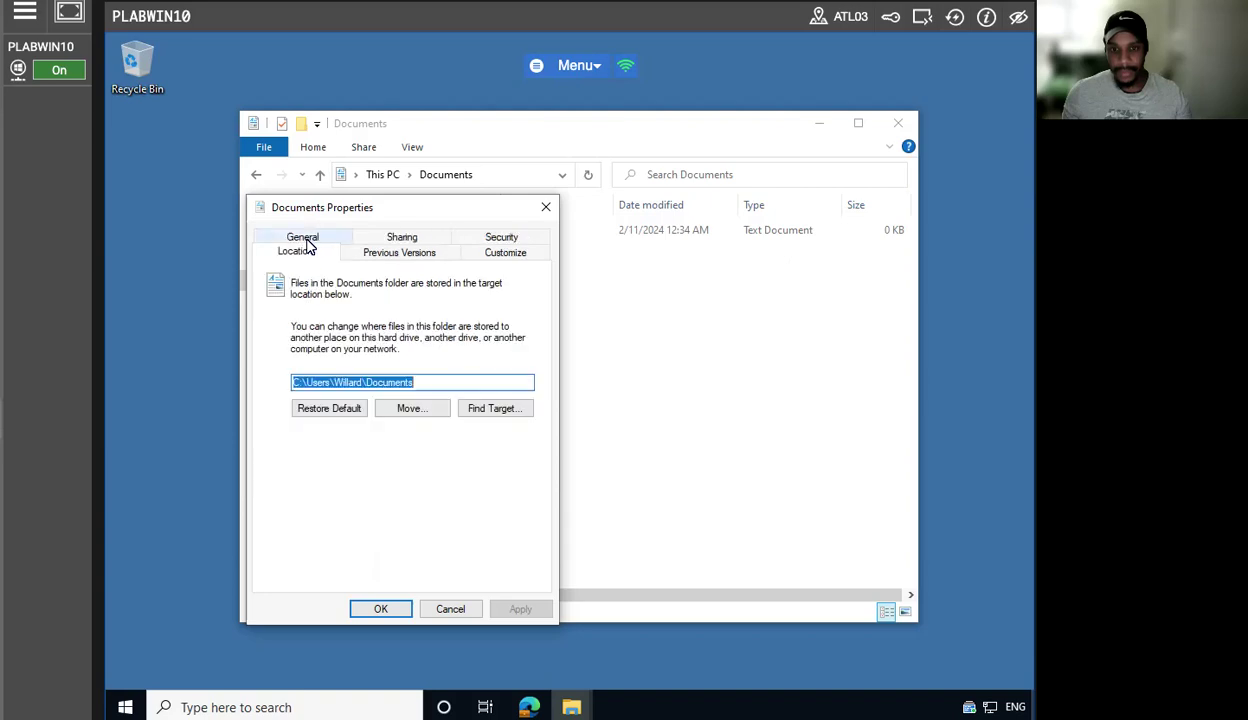
{"action": "left_click", "coordinate": [383, 243]}
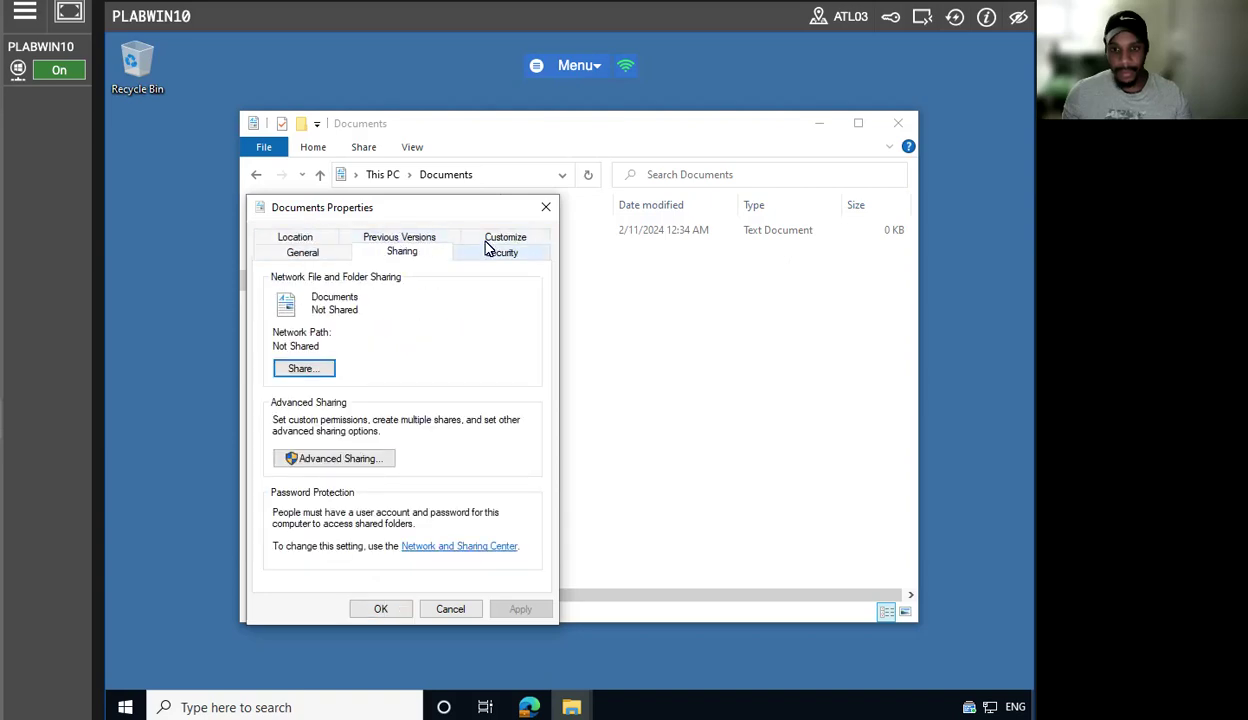
{"action": "left_click", "coordinate": [488, 243]}
{"action": "left_click", "coordinate": [451, 607]}
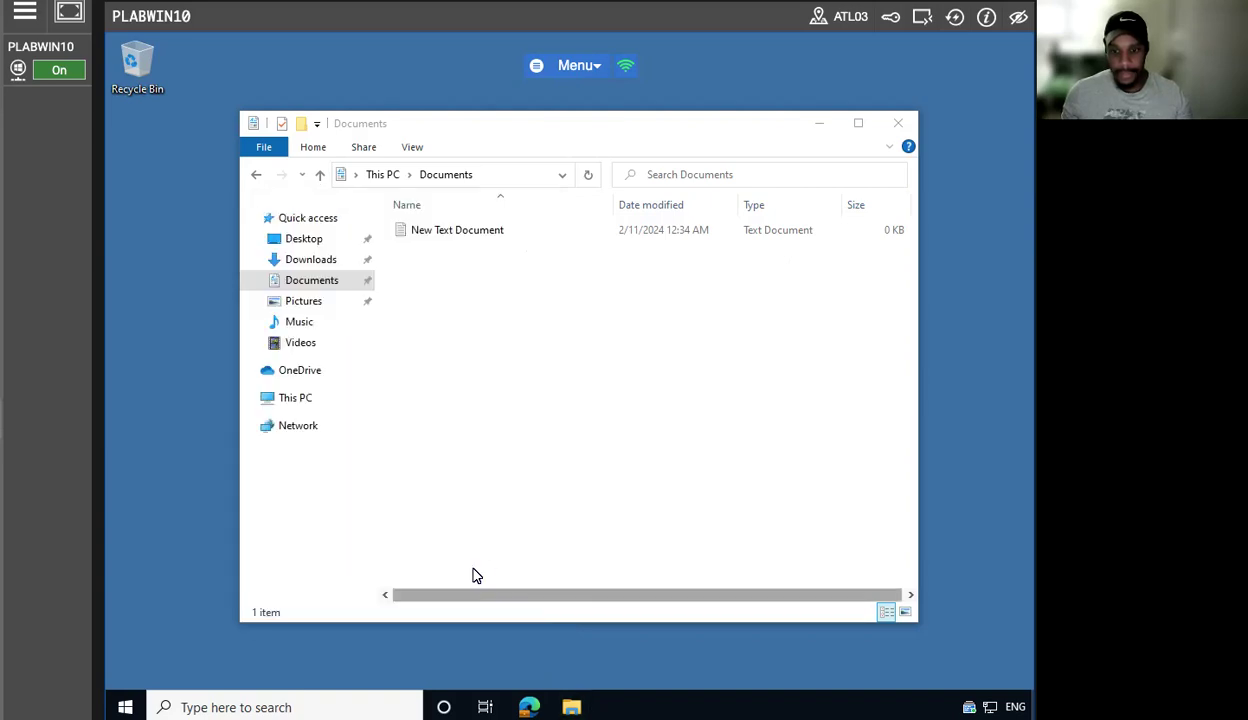
{"action": "right_click", "coordinate": [474, 226]}
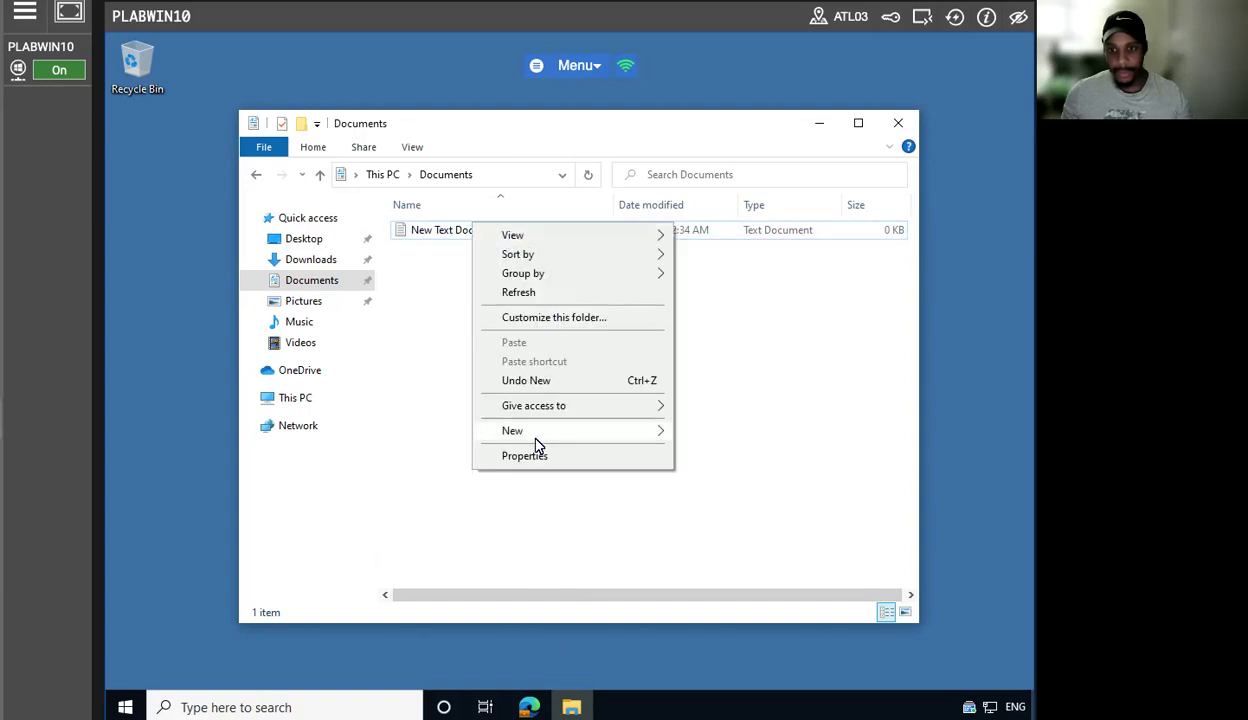
{"action": "mouse_move", "coordinate": [538, 404]}
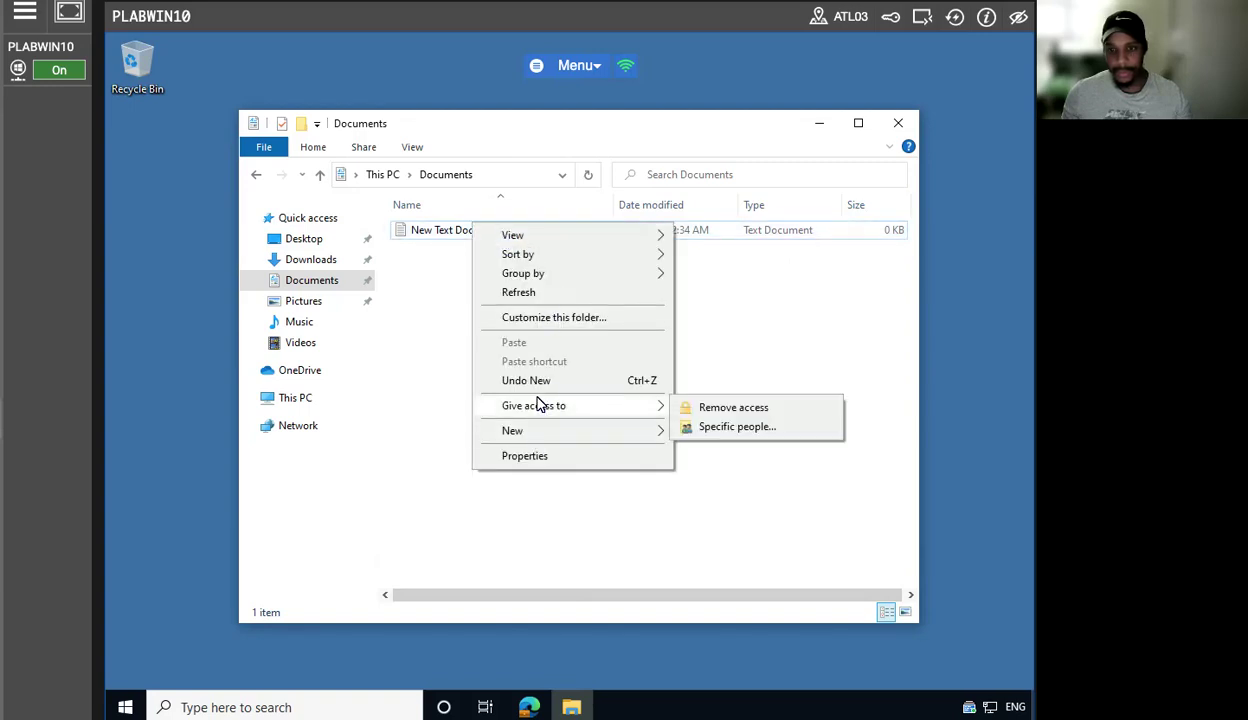
{"action": "left_click", "coordinate": [436, 377]}
{"action": "left_click", "coordinate": [479, 234]}
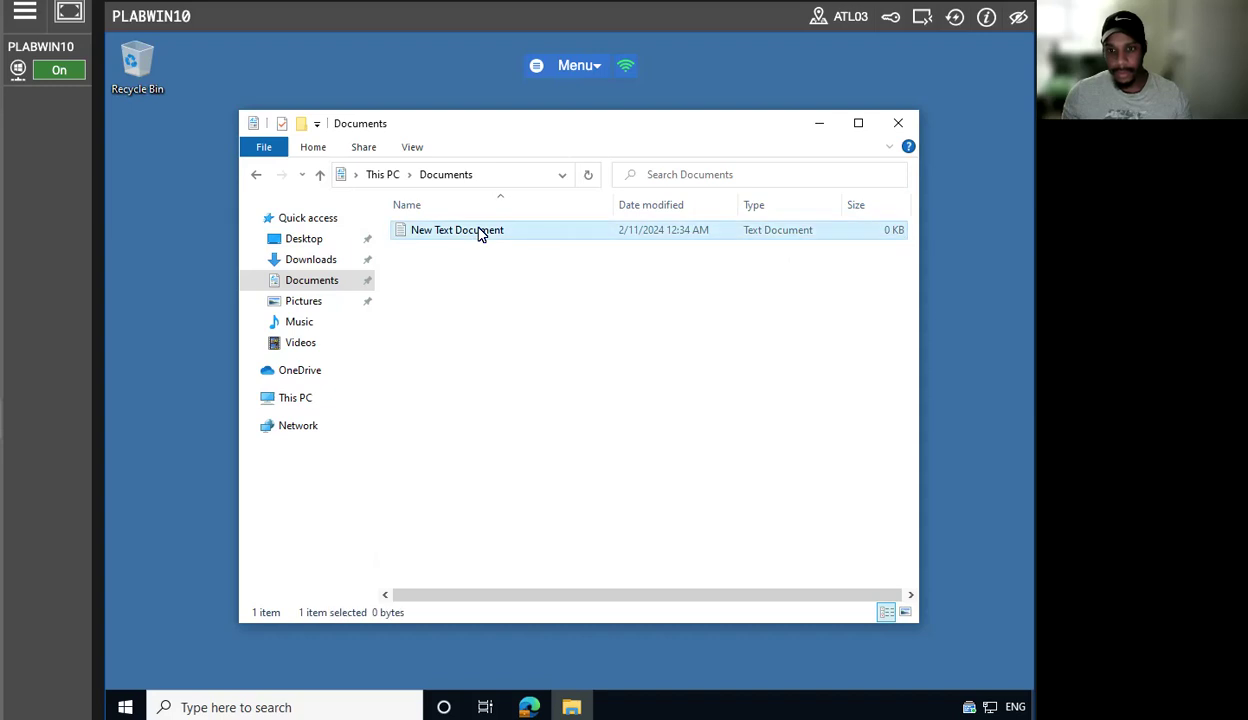
{"action": "right_click", "coordinate": [479, 232]}
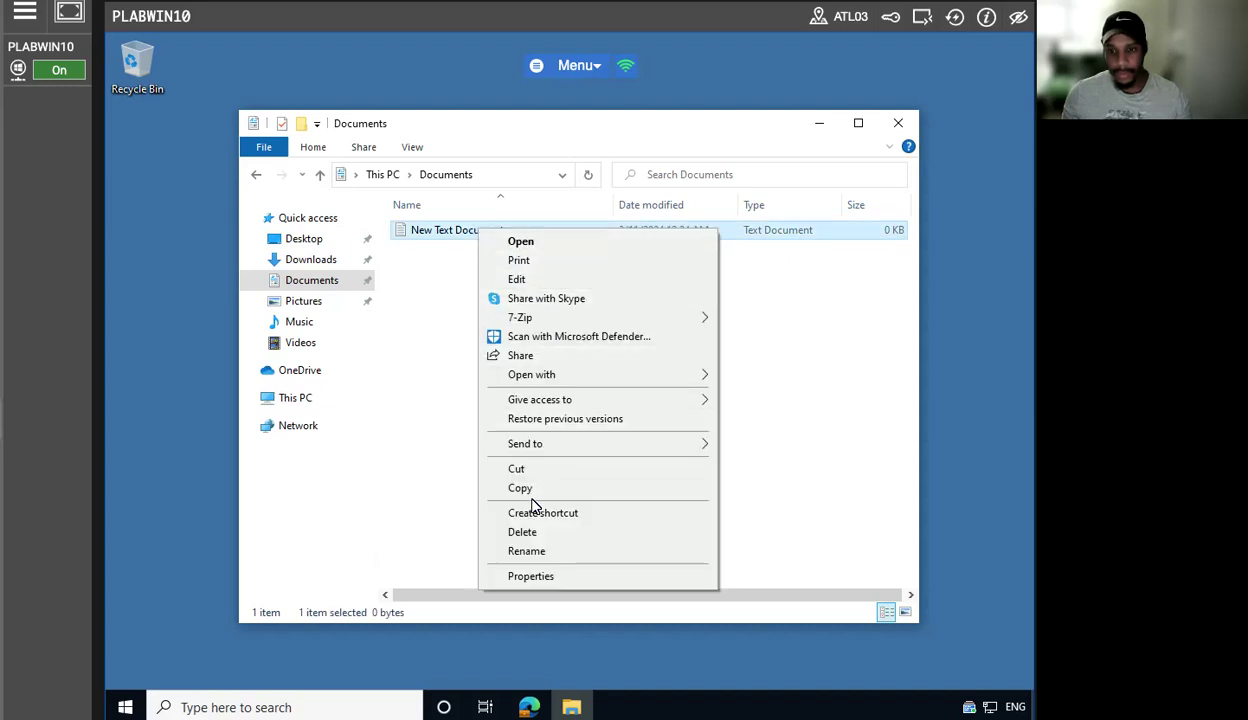
{"action": "left_click", "coordinate": [530, 550]}
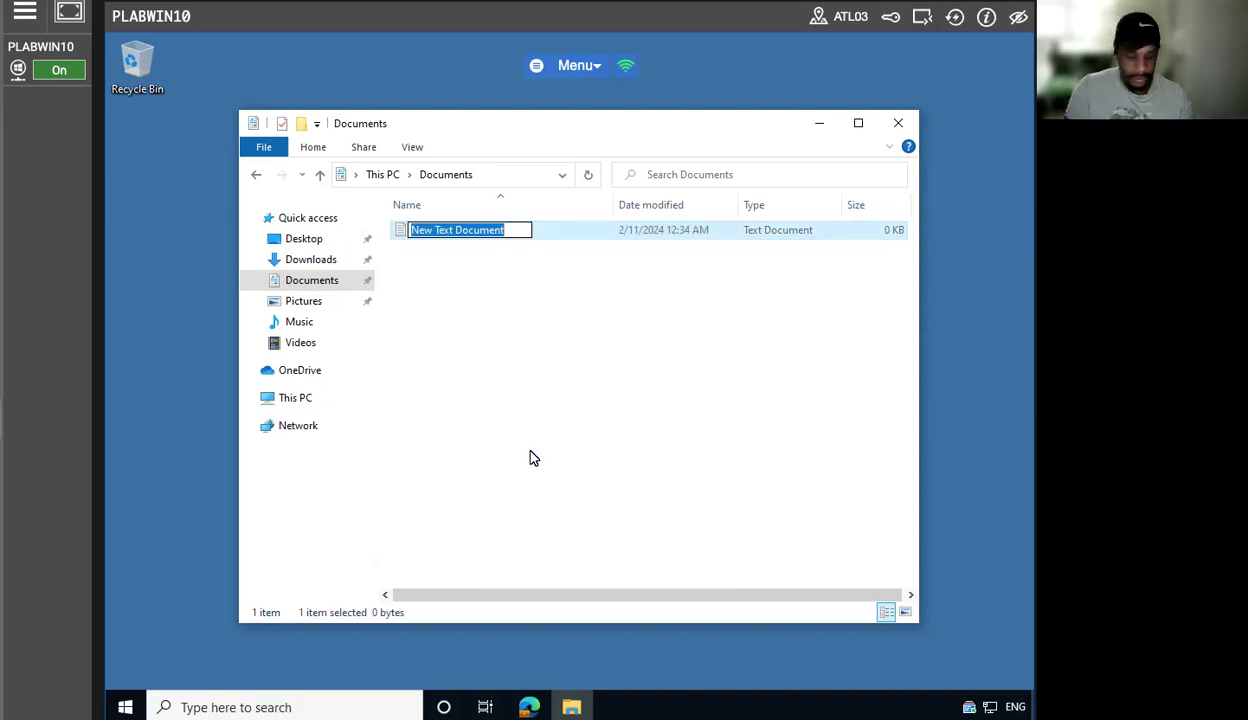
{"action": "key", "text": "Escape"}
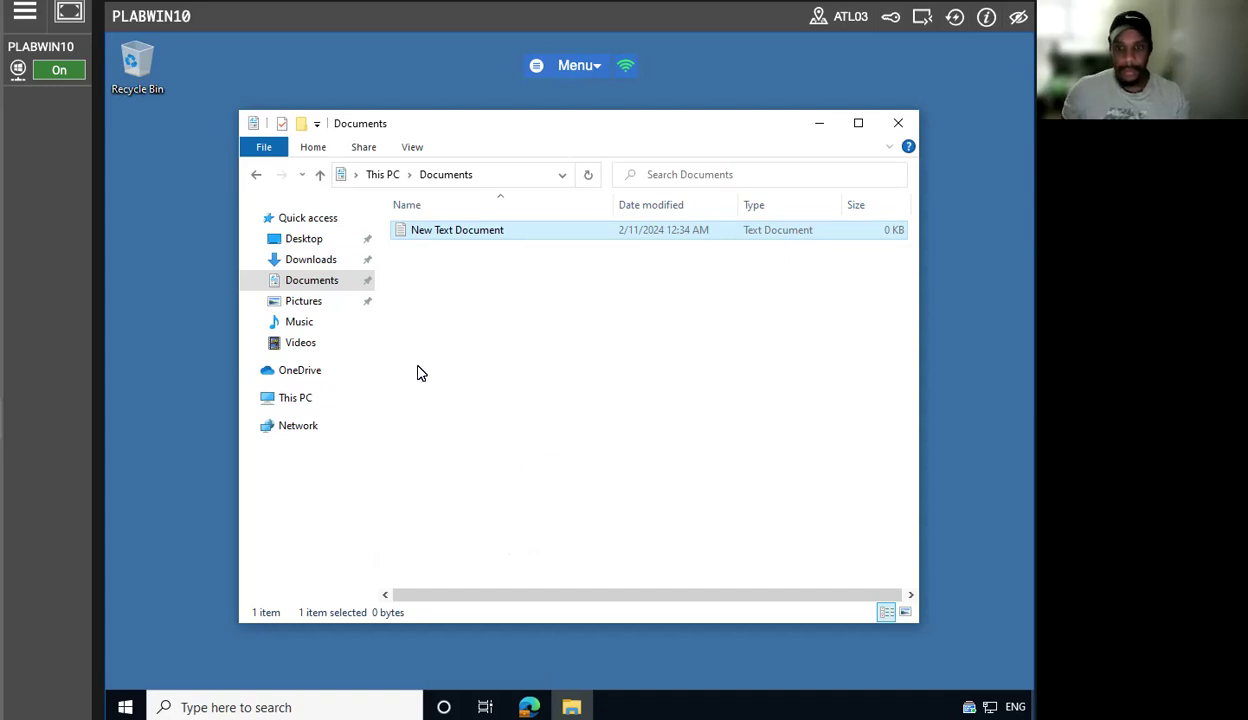
- Delete the New Text Document file and create a text document named Example in the Documents folder
{"action": "right_click", "coordinate": [497, 233]}
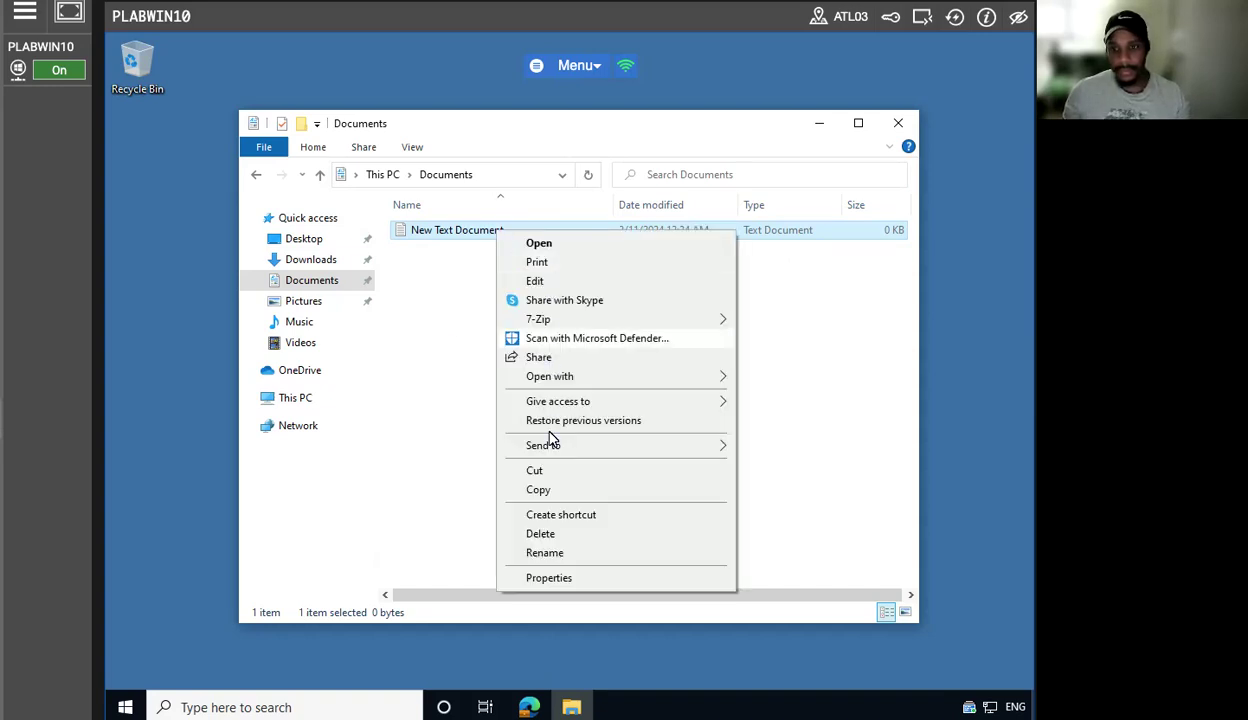
{"action": "left_click", "coordinate": [538, 532]}
{"action": "right_click", "coordinate": [474, 364]}
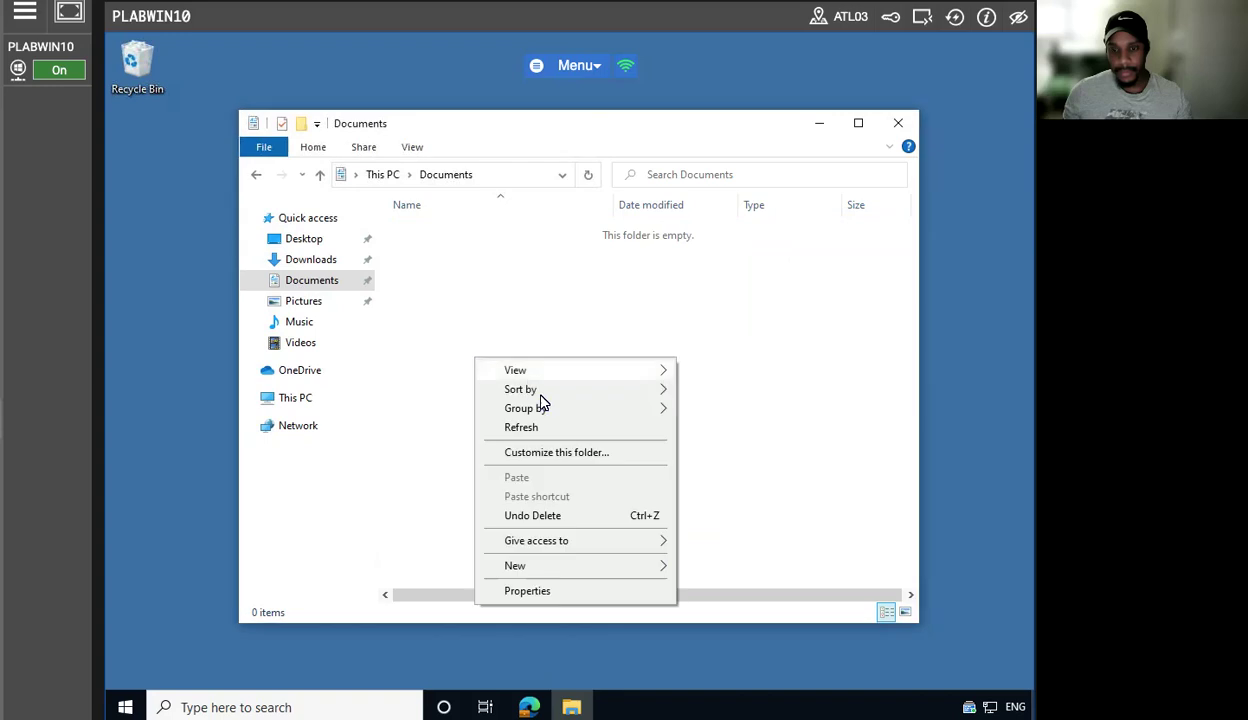
{"action": "mouse_move", "coordinate": [522, 566]}
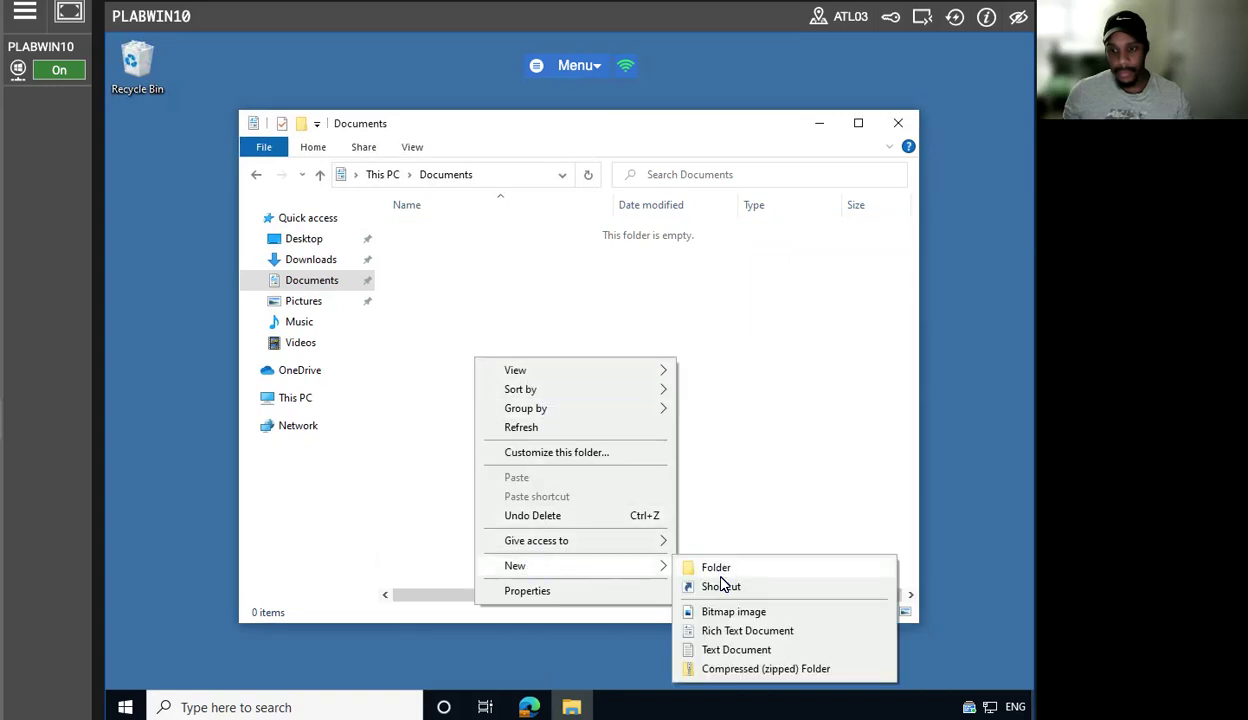
{"action": "left_click", "coordinate": [714, 648]}
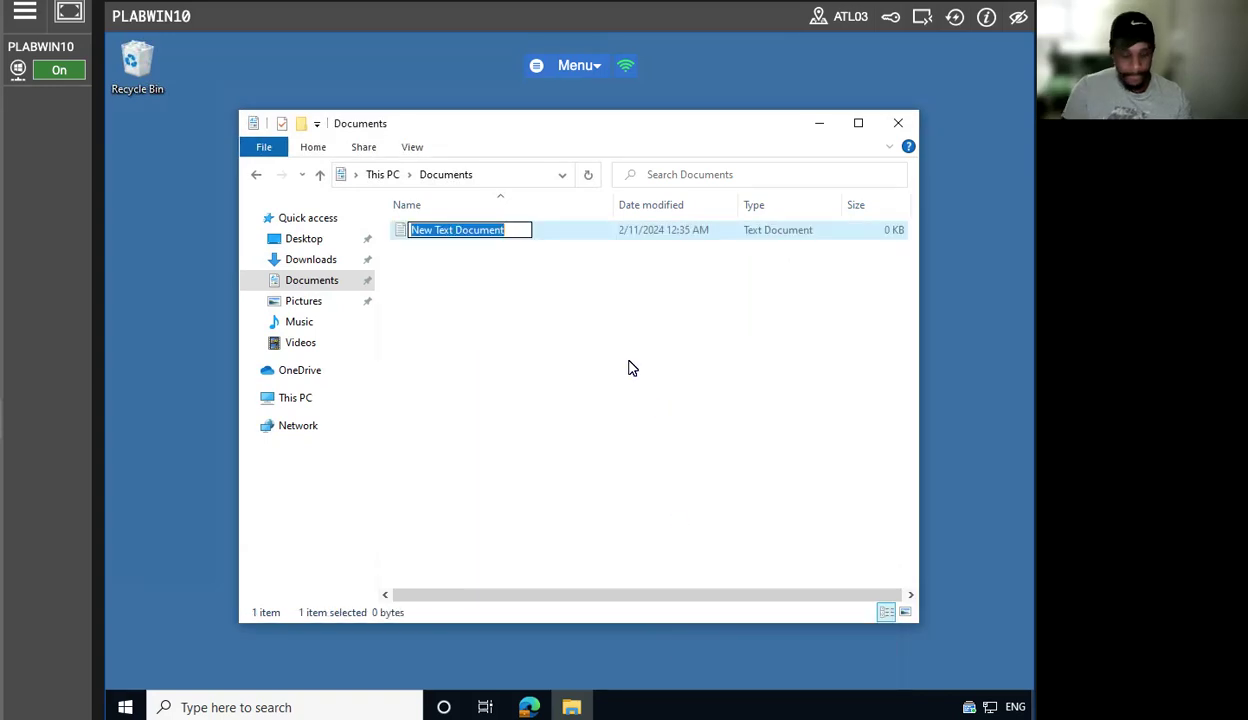
{"action": "type", "text": "Example"}
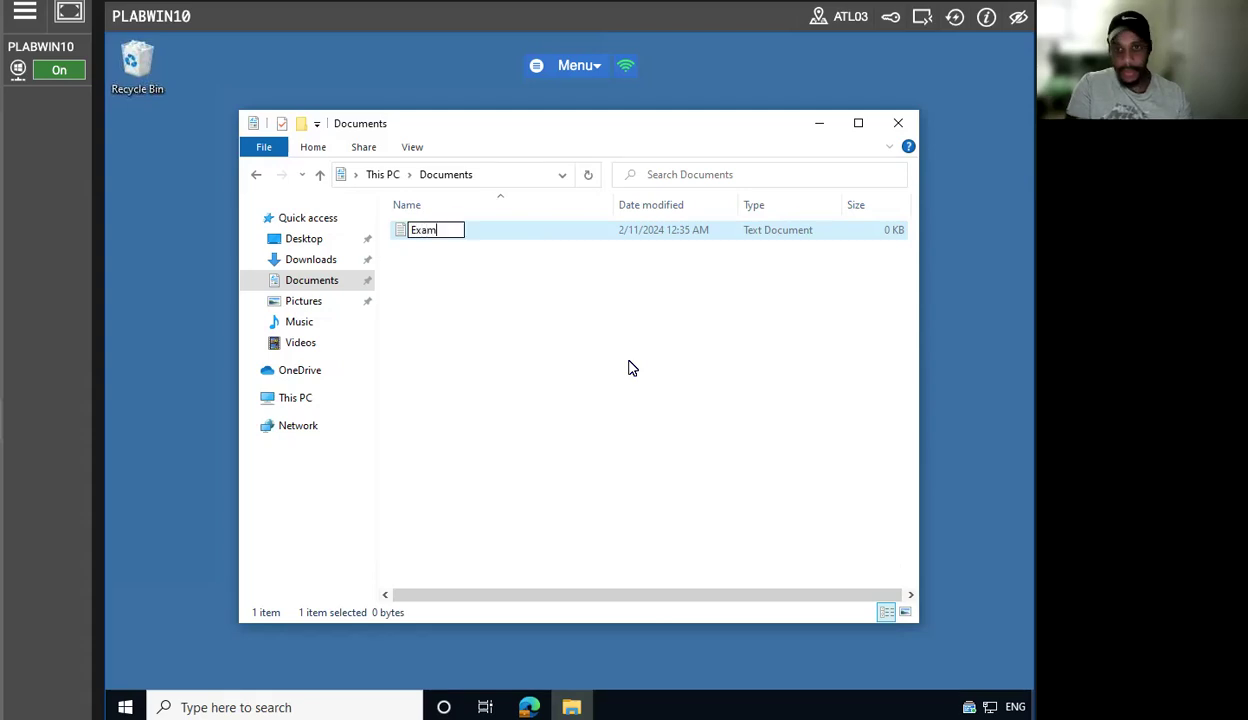
{"action": "key", "text": "Return"}
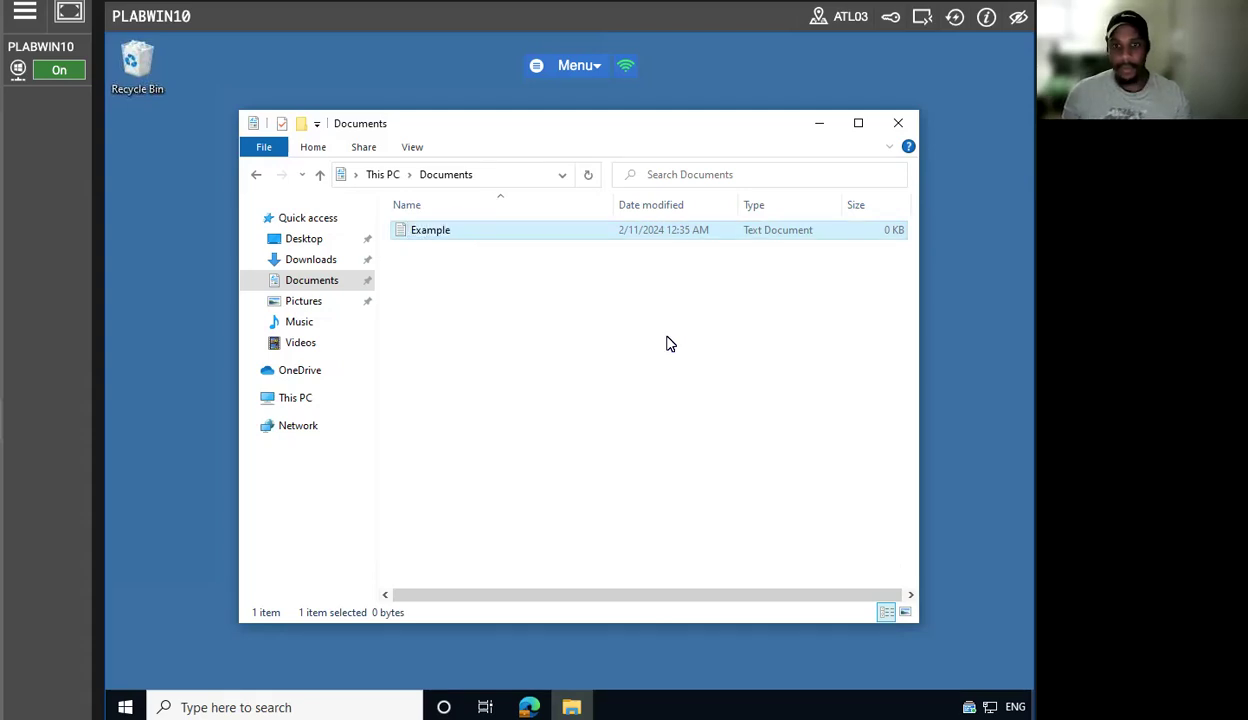
{"action": "left_click", "coordinate": [669, 344]}
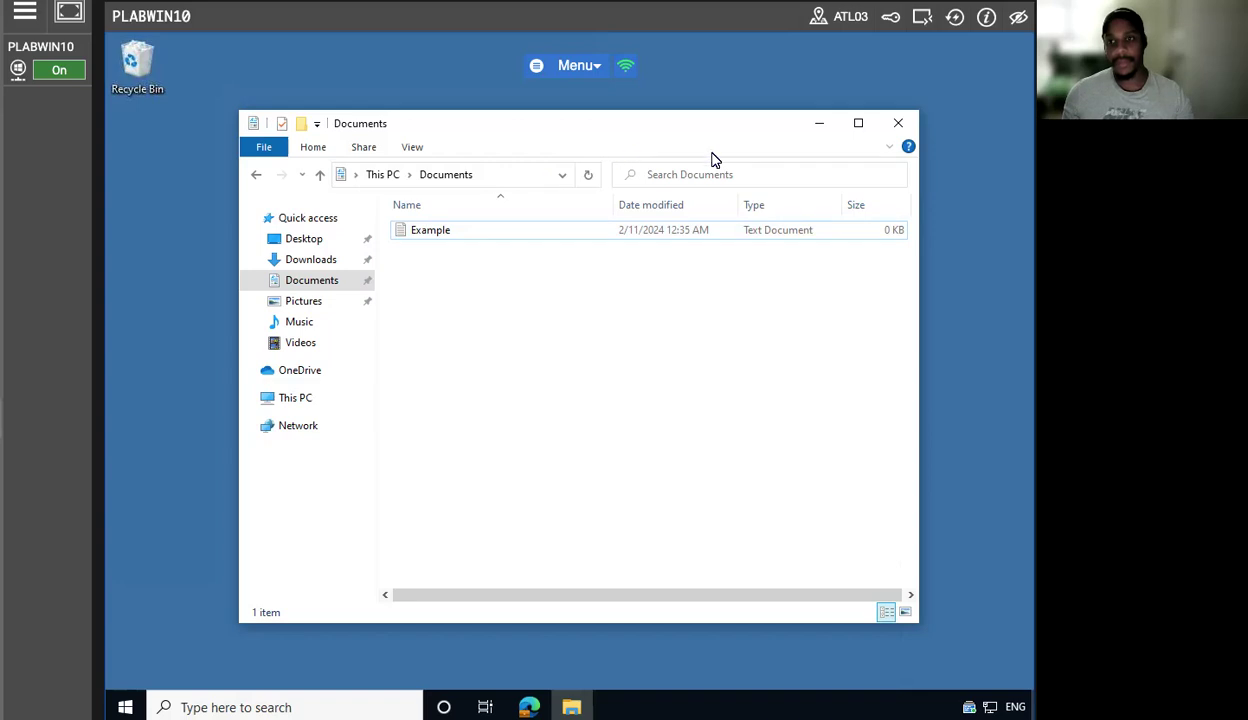
- Close File Explorer, switch back to the Azure portal in Microsoft Edge and open the cloudplusstorage01 storage account
{"action": "left_click", "coordinate": [898, 123]}
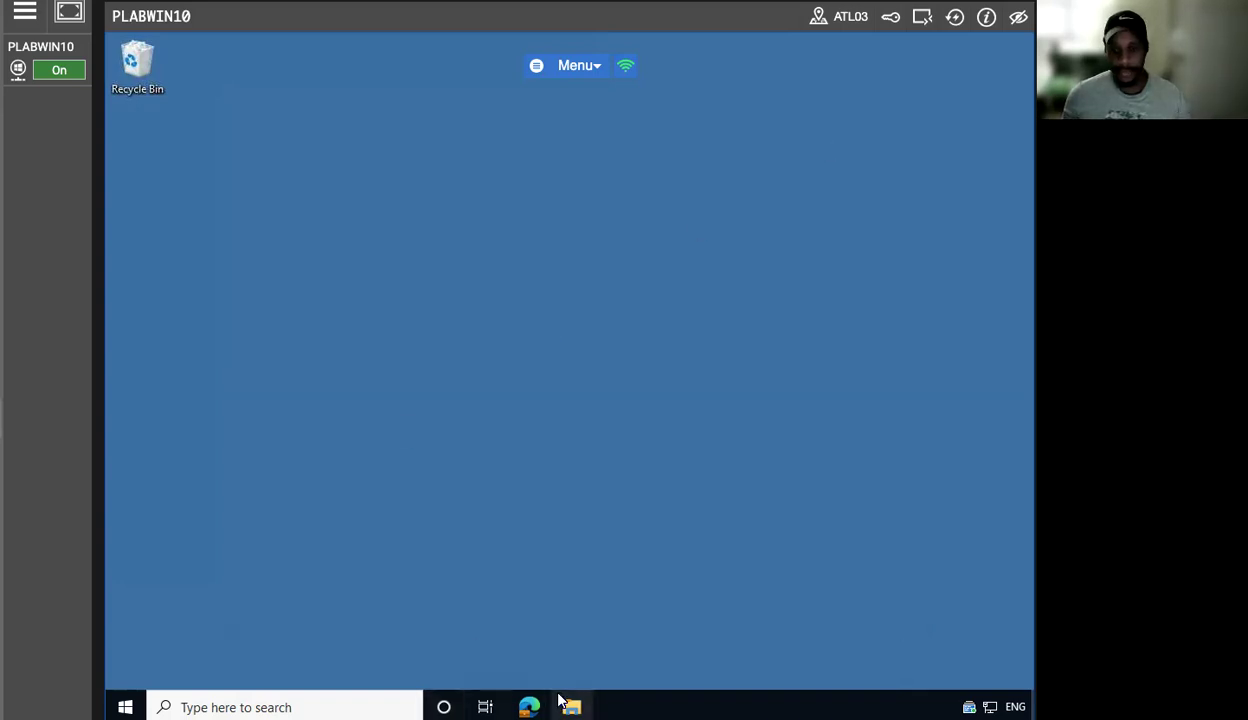
{"action": "left_click", "coordinate": [529, 705]}
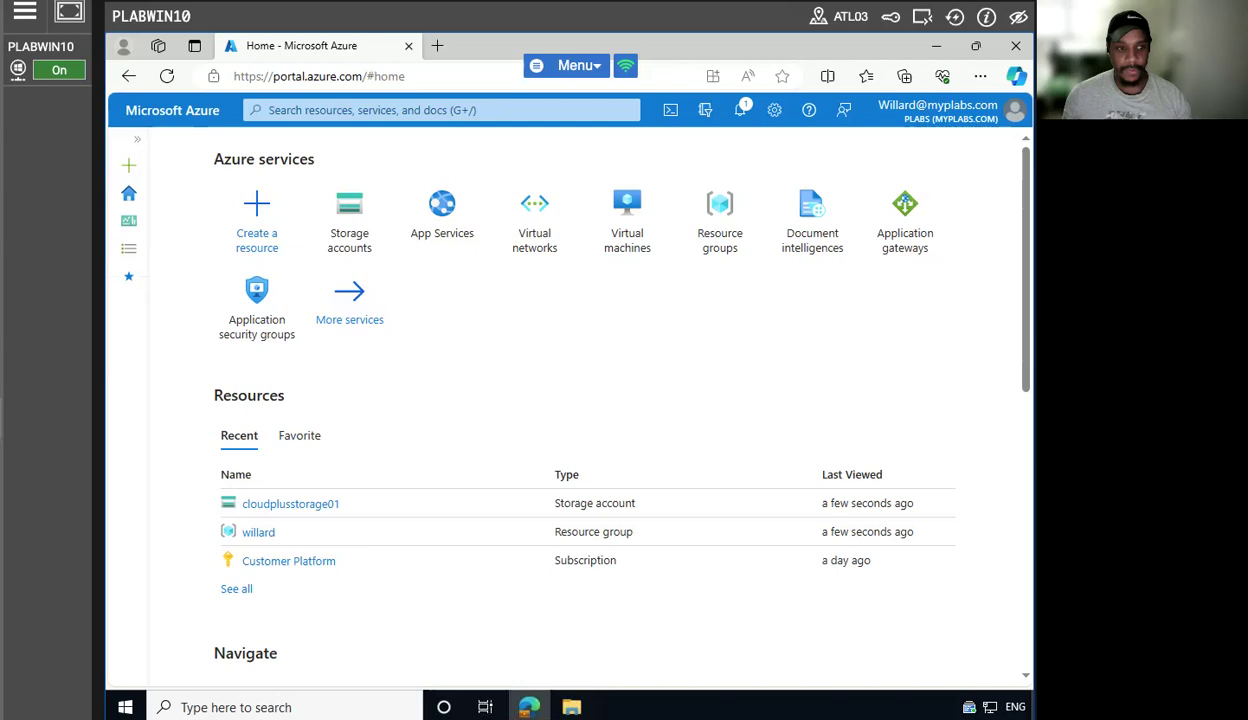
{"action": "left_click", "coordinate": [329, 504]}
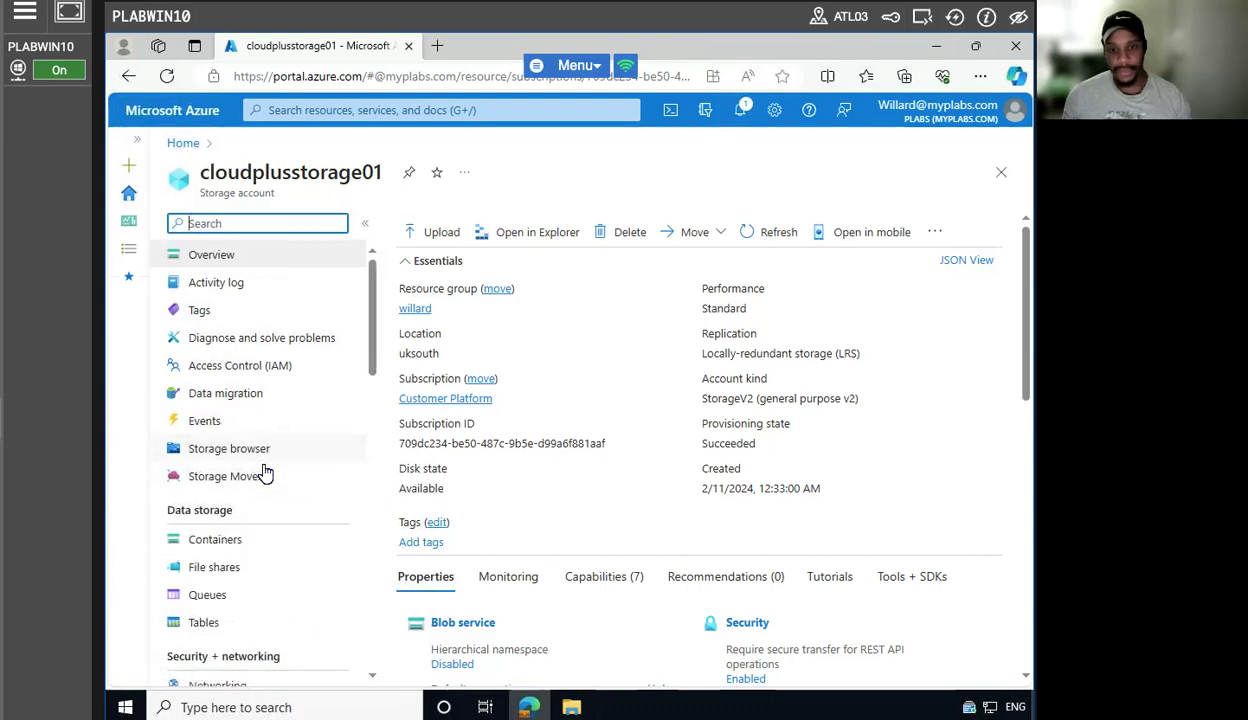
- Create a container named cloudpluscontainer in the storage account, keeping the private access level
{"action": "left_click", "coordinate": [215, 539]}
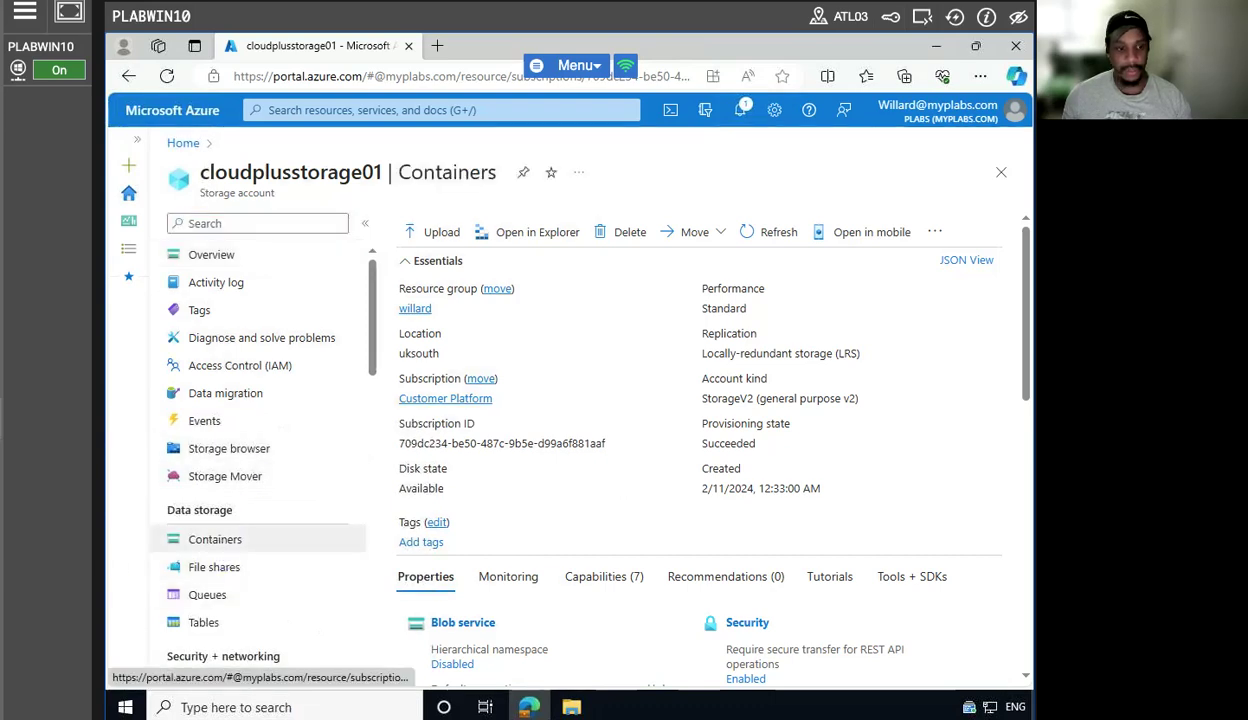
{"action": "left_click", "coordinate": [440, 223]}
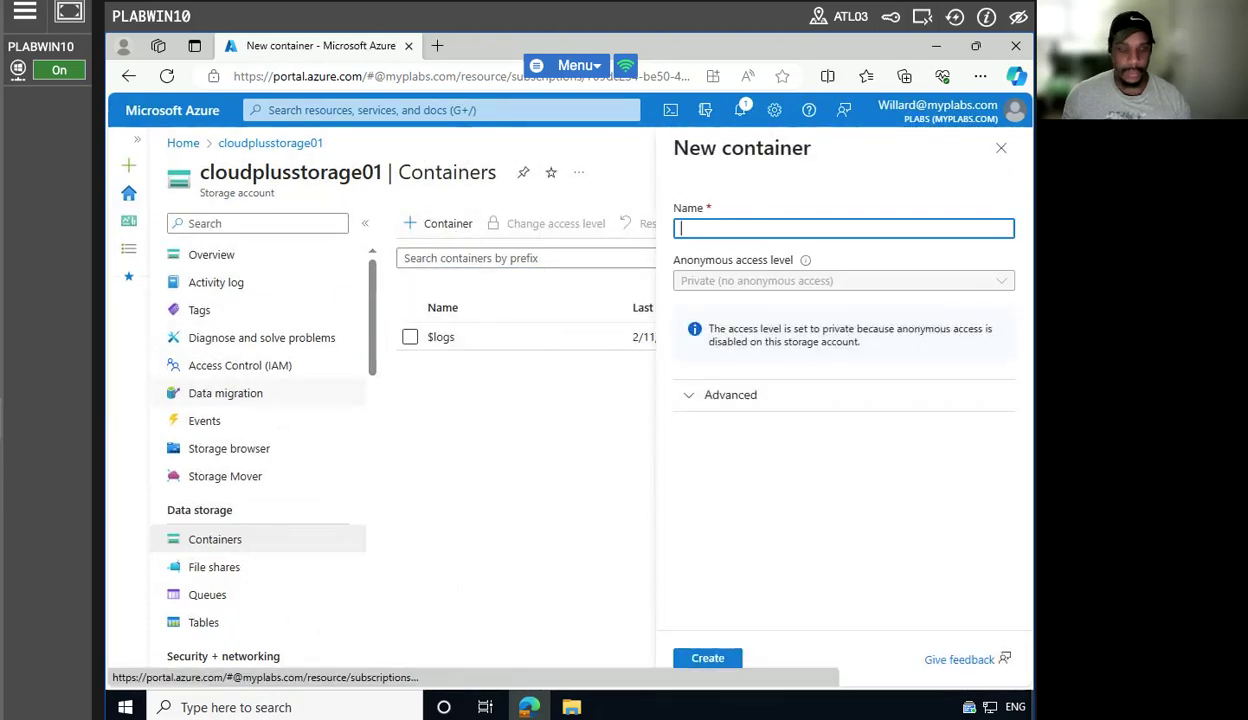
{"action": "type", "text": "cloudpluscontainer"}
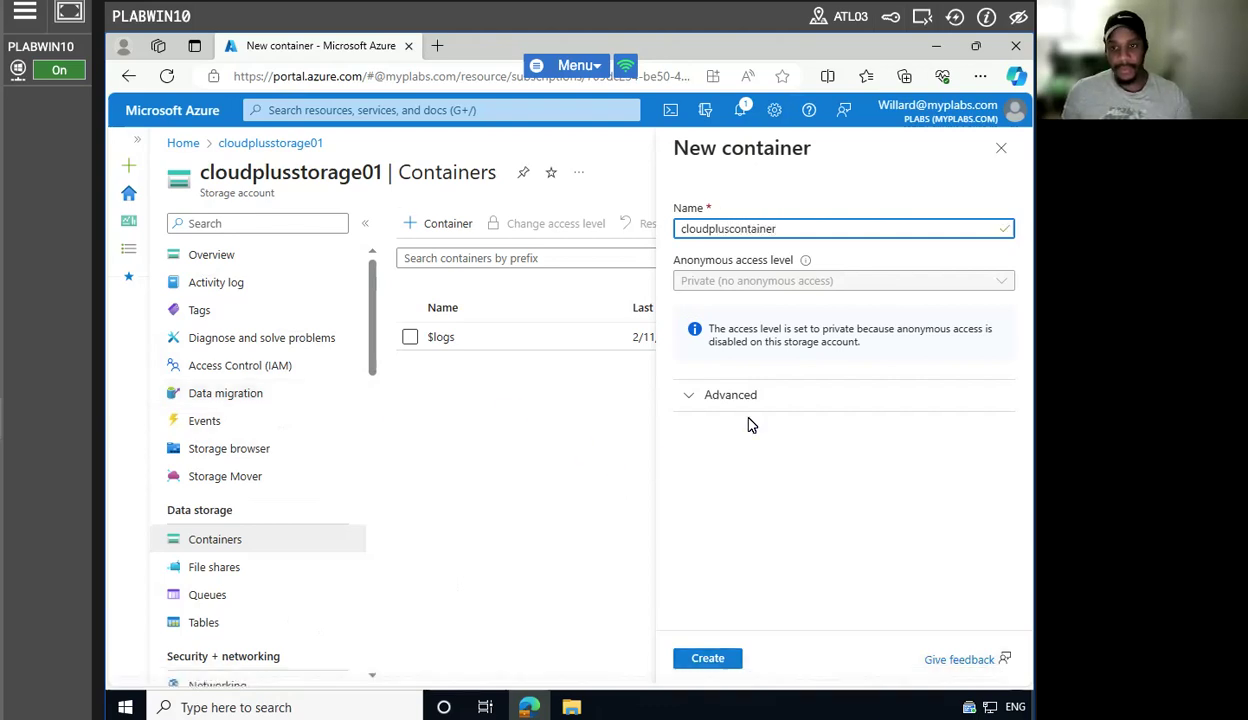
{"action": "left_click", "coordinate": [718, 660]}
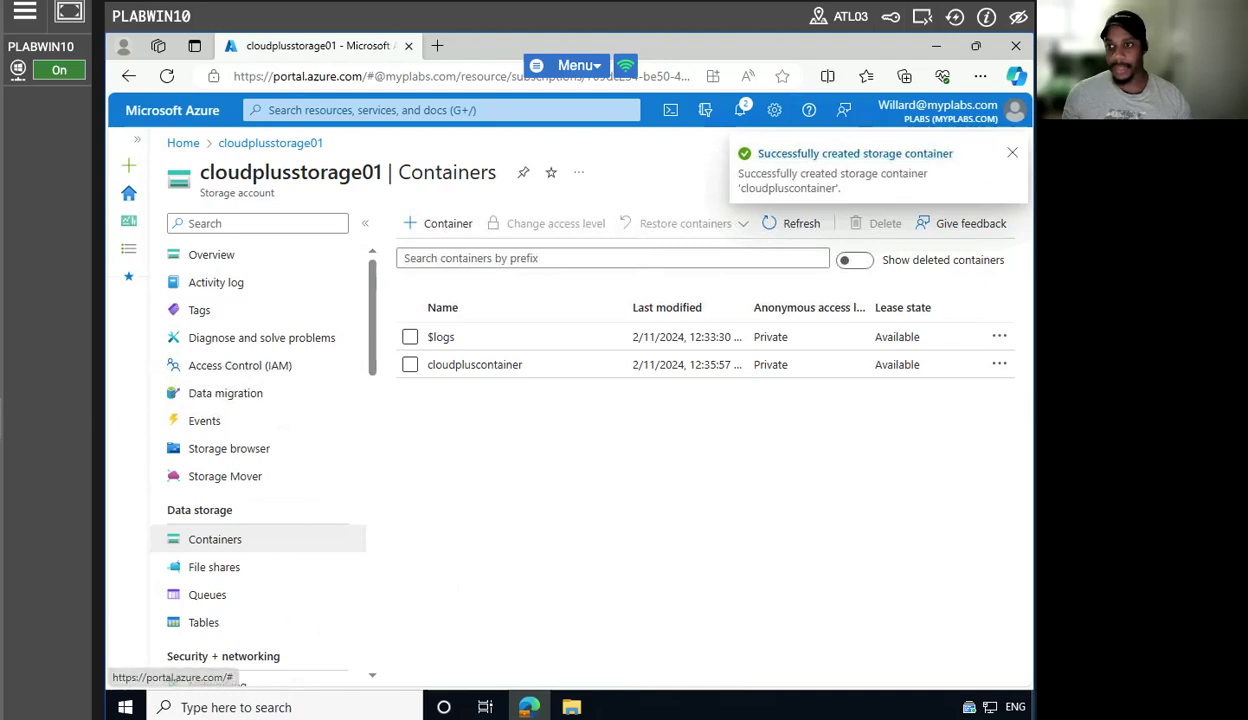
- Upload the Example text file from the Documents folder to cloudpluscontainer
{"action": "left_click", "coordinate": [474, 365]}
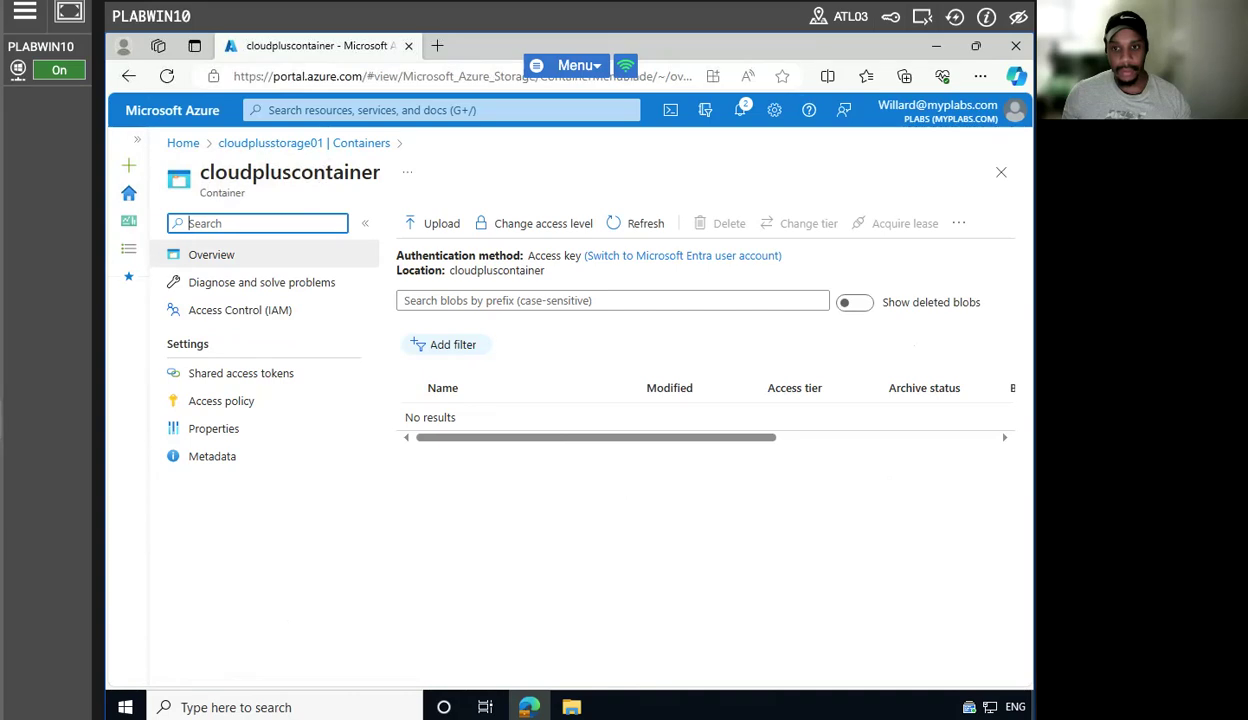
{"action": "left_click", "coordinate": [432, 224]}
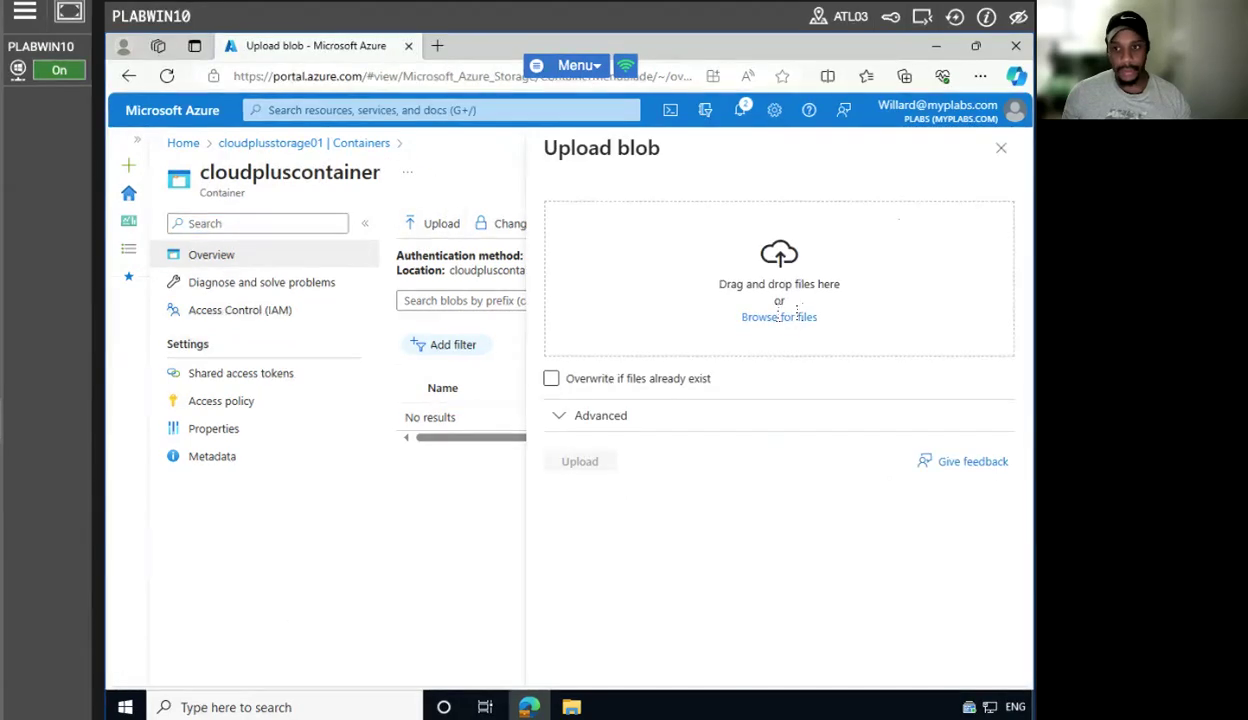
{"action": "left_click", "coordinate": [779, 317]}
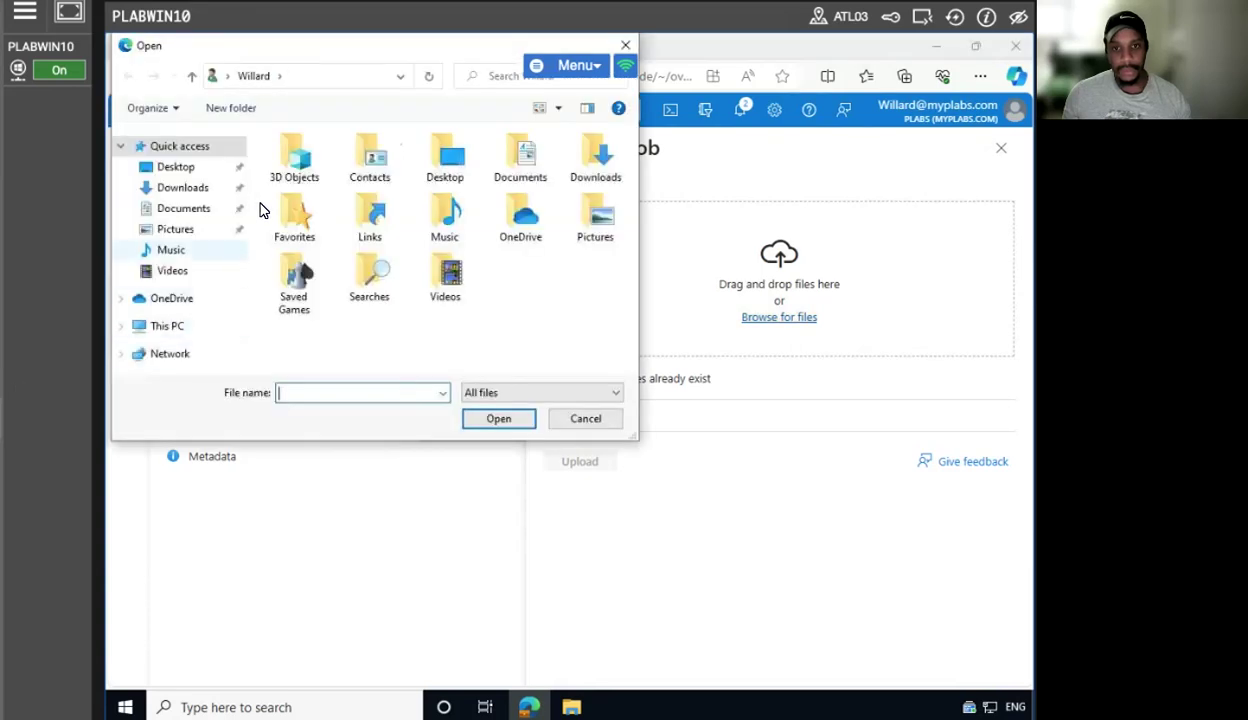
{"action": "left_click", "coordinate": [180, 208]}
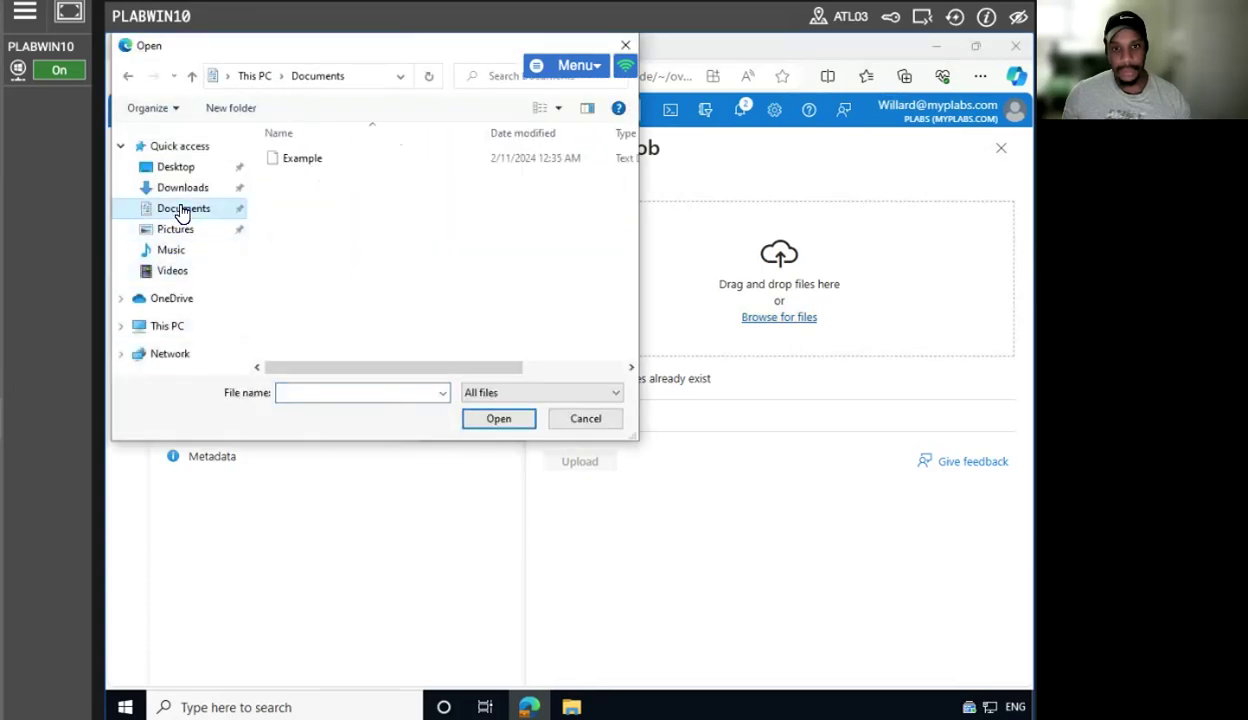
{"action": "left_click", "coordinate": [292, 158]}
{"action": "left_click", "coordinate": [503, 420]}
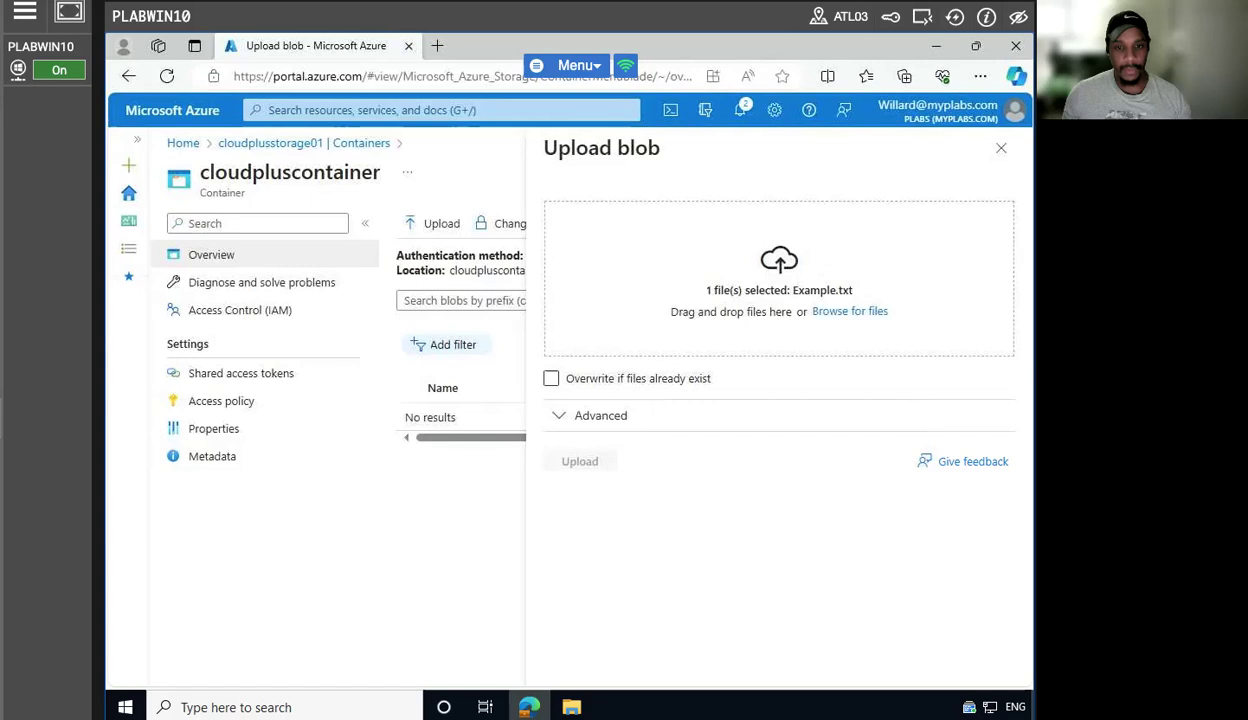
{"action": "left_click", "coordinate": [568, 462]}
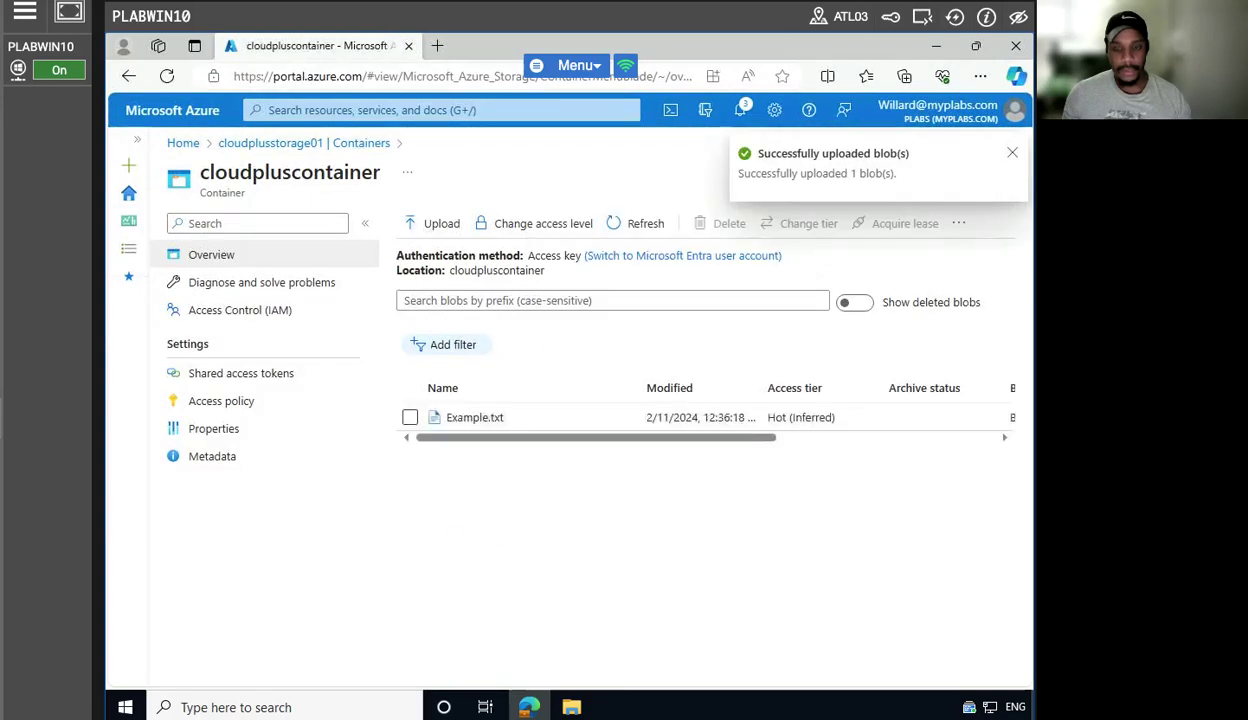
- View the properties of the Example.txt blob and dismiss the Edge search data notice
{"action": "left_click", "coordinate": [449, 417]}
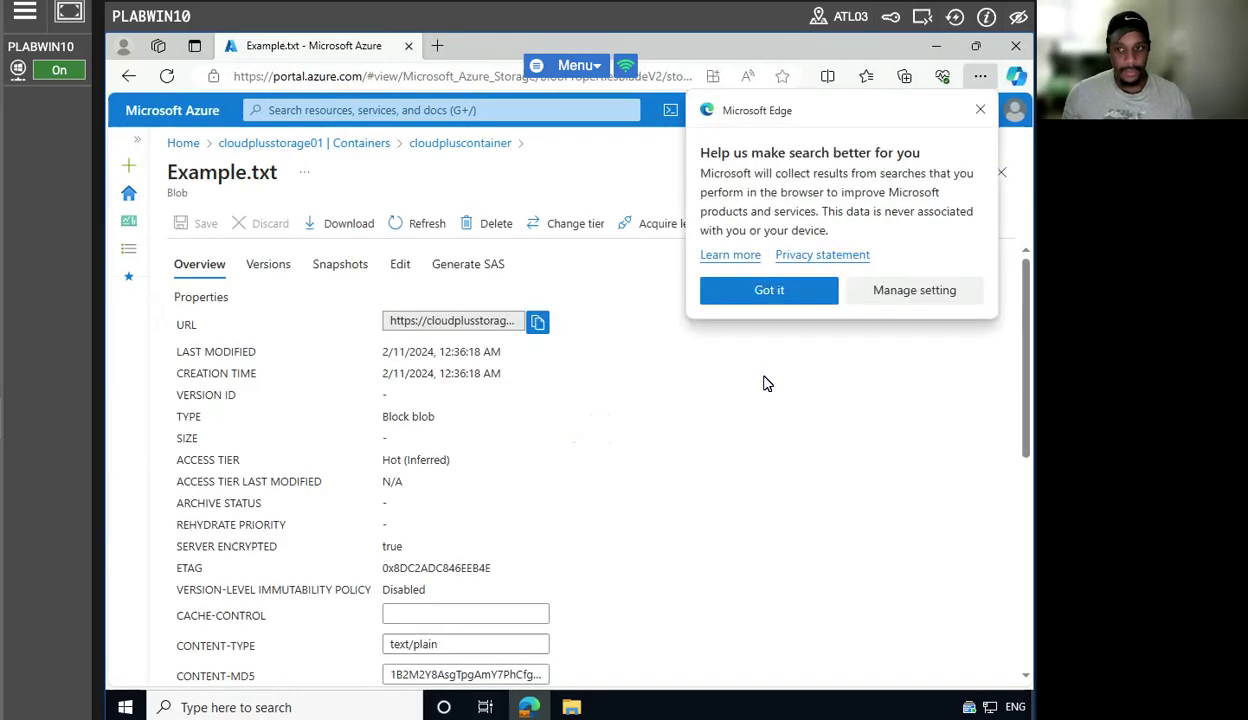
{"action": "left_click", "coordinate": [748, 292]}
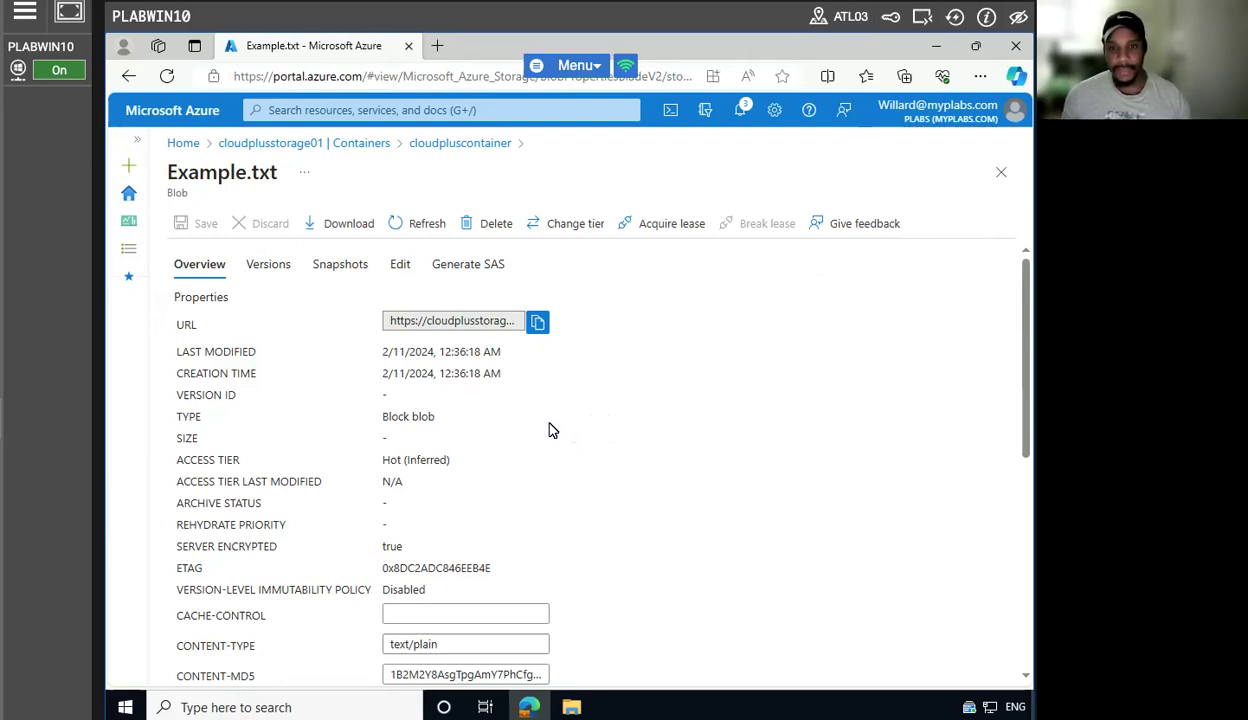
- Review the Example.txt blob's full properties, including its lease details, metadata and blob index tags
{"action": "scroll", "coordinate": [548, 430], "scroll_direction": "down", "scroll_amount": 4}
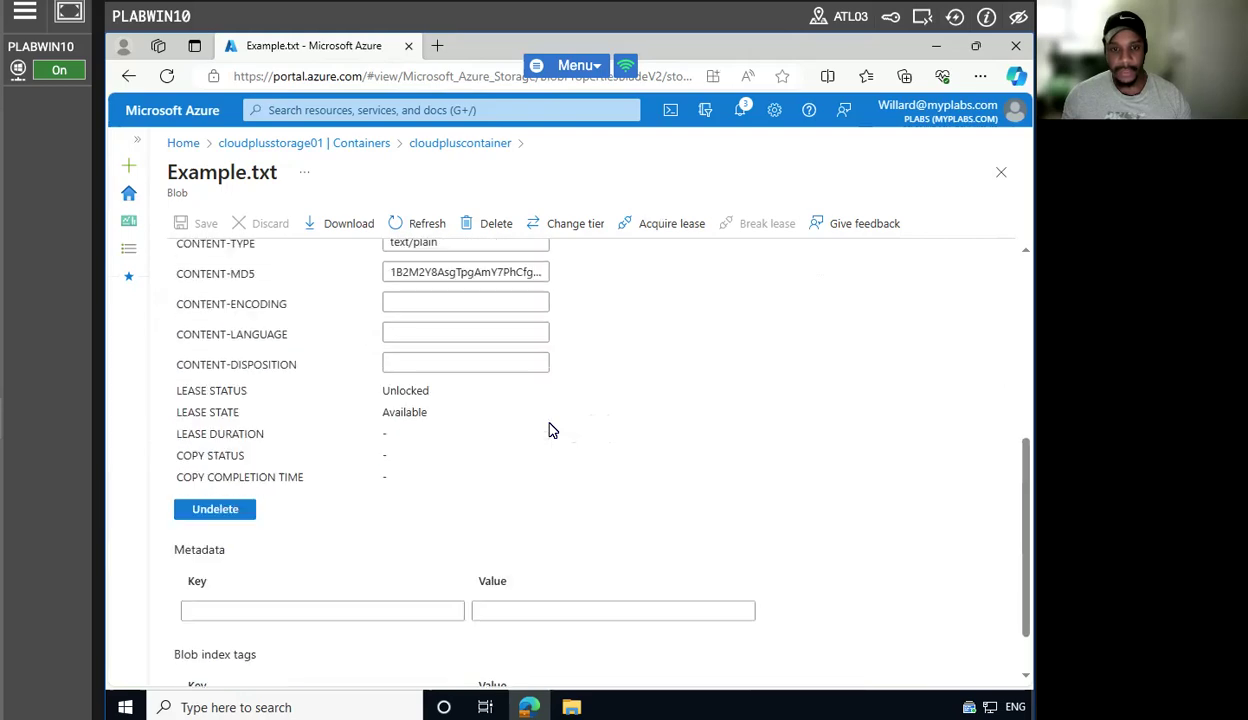
{"action": "scroll", "coordinate": [548, 430], "scroll_direction": "up", "scroll_amount": 1}
{"action": "scroll", "coordinate": [550, 427], "scroll_direction": "down", "scroll_amount": 2}
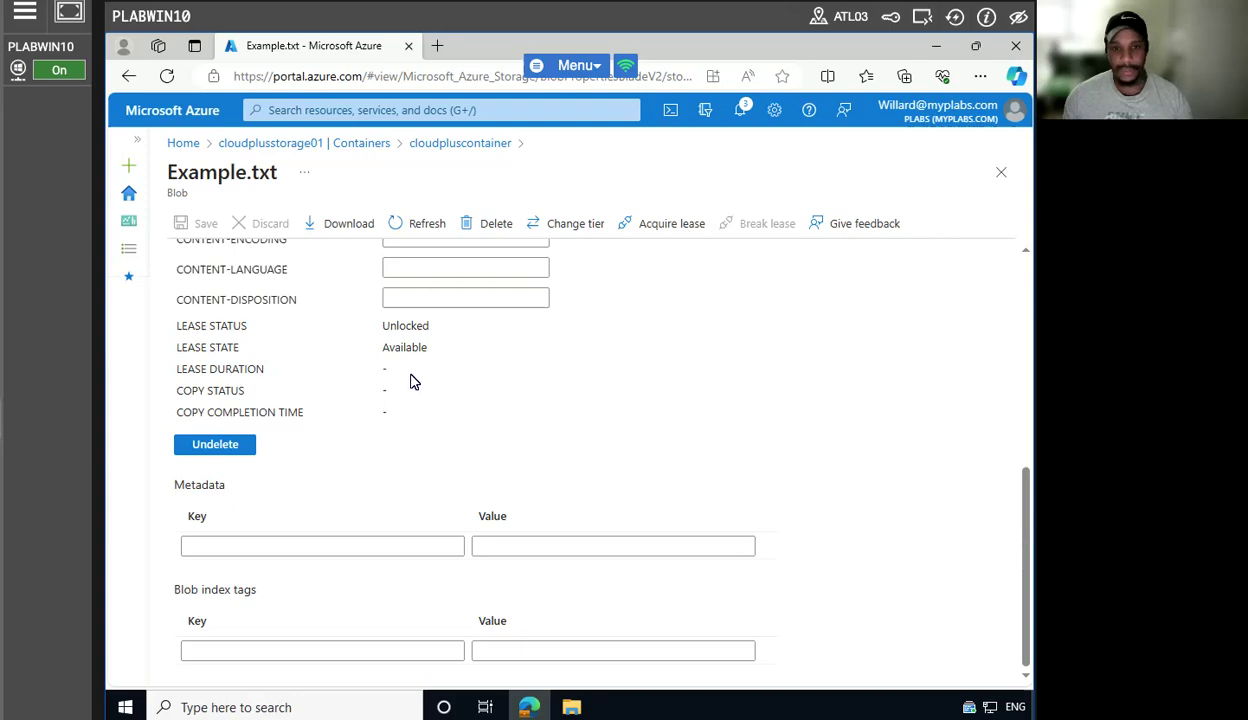
{"action": "scroll", "coordinate": [479, 371], "scroll_direction": "up", "scroll_amount": 5}
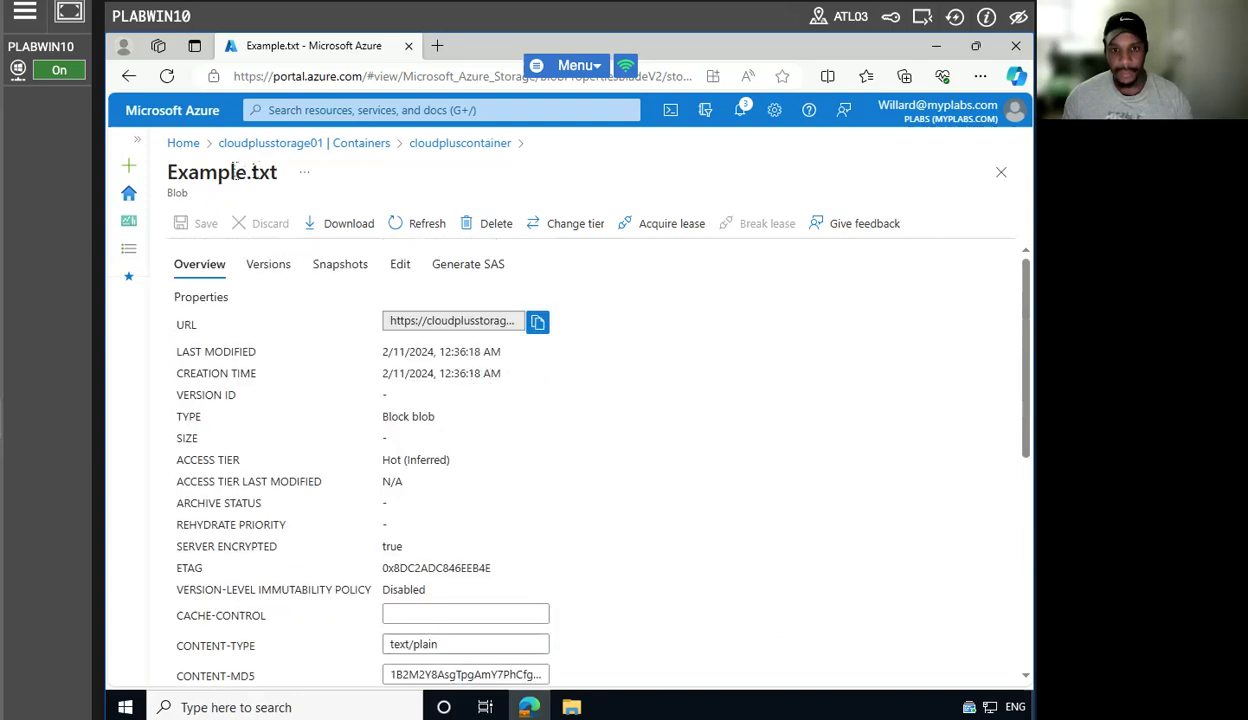
- Create a file share named cloudplusfileshare in the cloudplusstorage01 storage account, keeping the Transaction optimized tier and default backup settings
{"action": "left_click", "coordinate": [268, 143]}
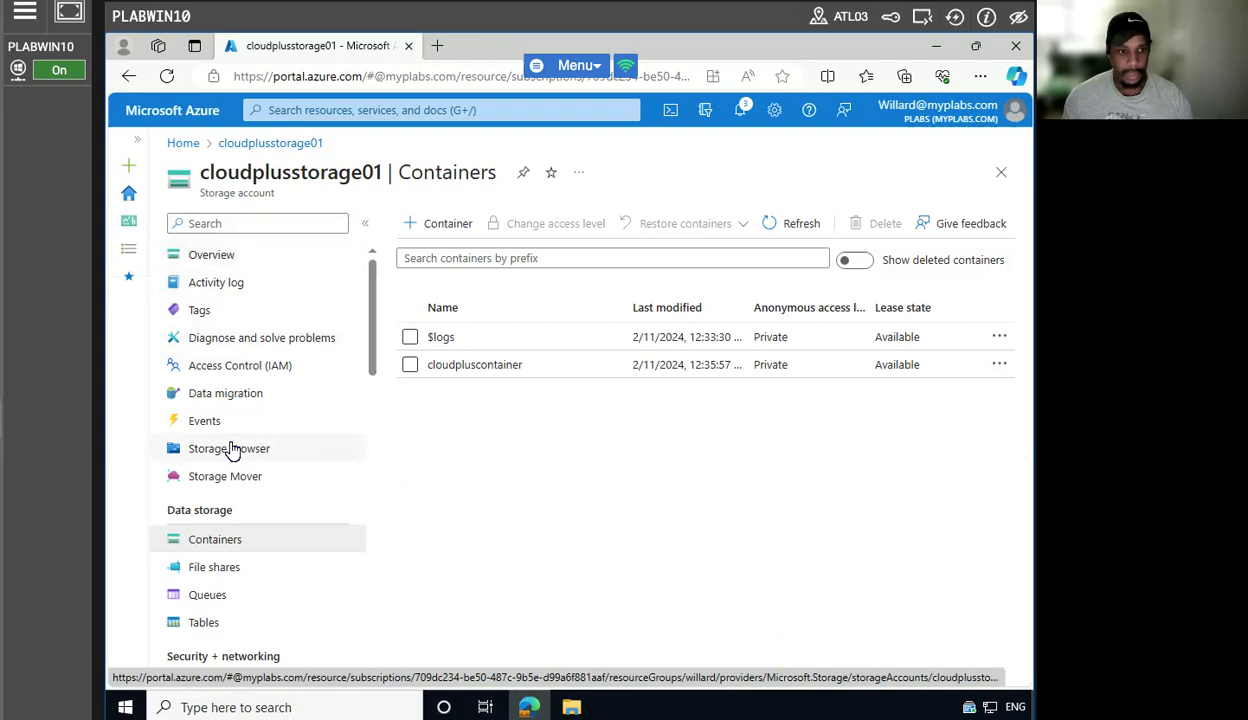
{"action": "scroll", "coordinate": [251, 616], "scroll_direction": "down", "scroll_amount": 3}
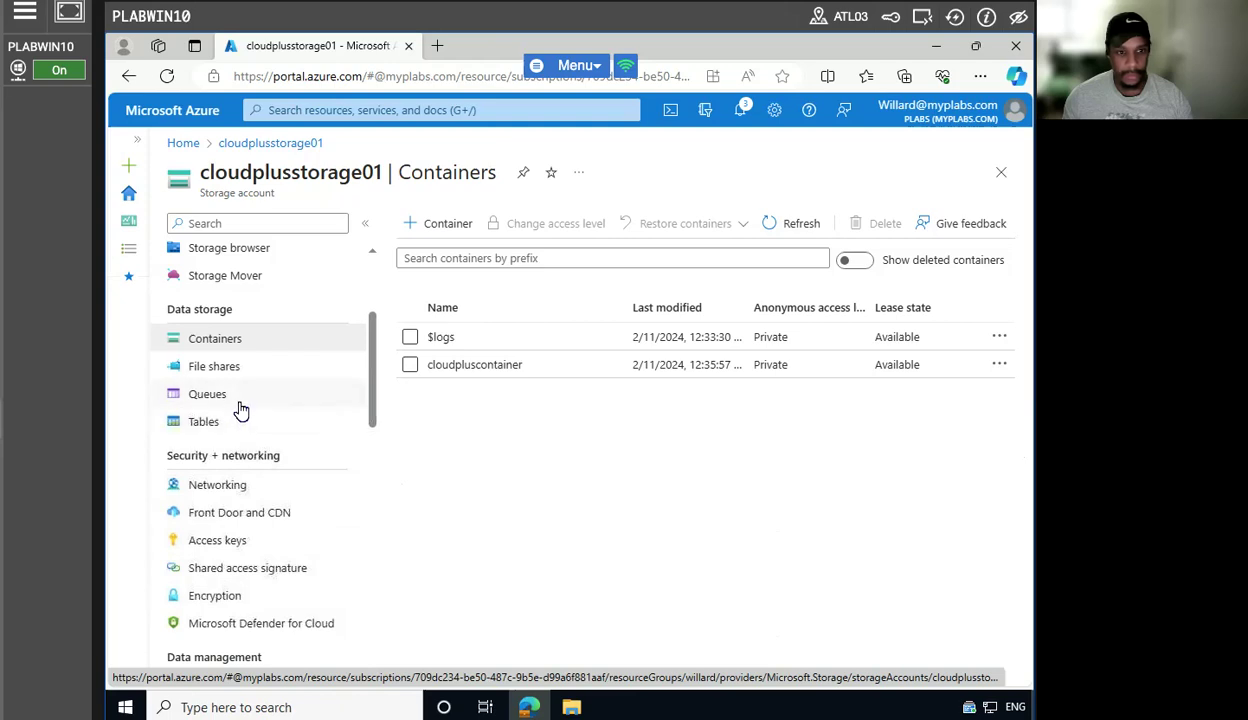
{"action": "left_click", "coordinate": [230, 370]}
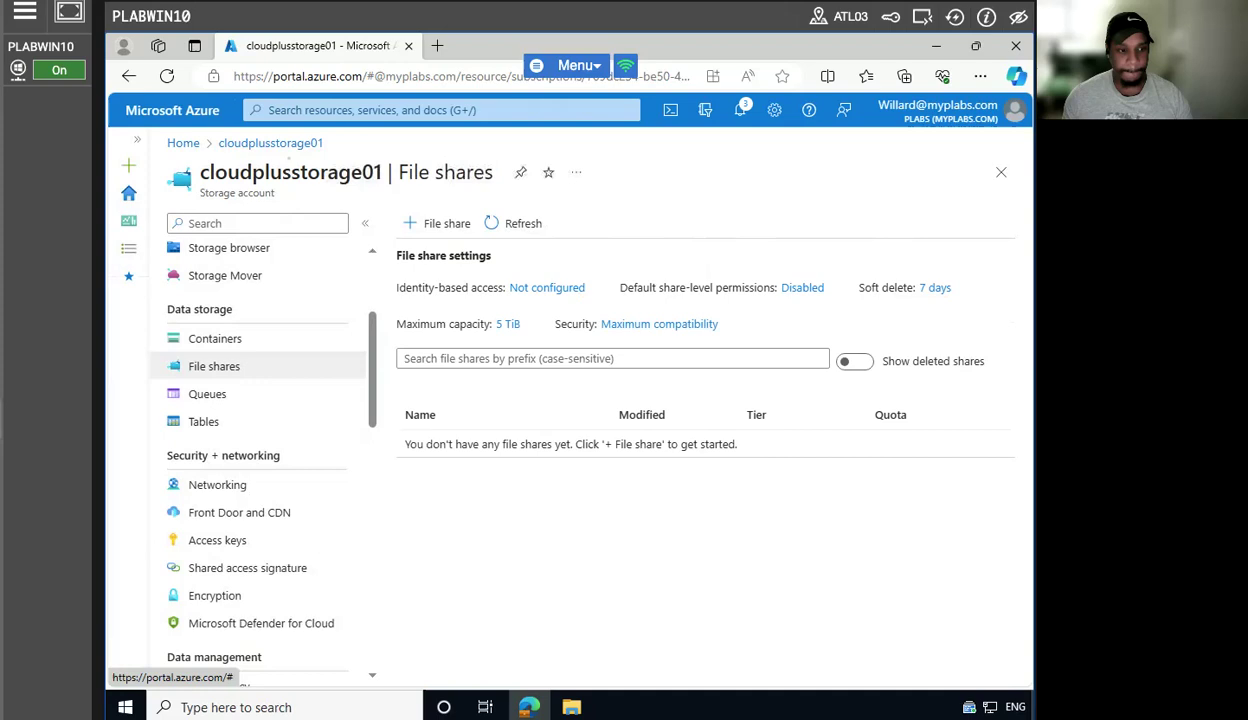
{"action": "left_click", "coordinate": [421, 226]}
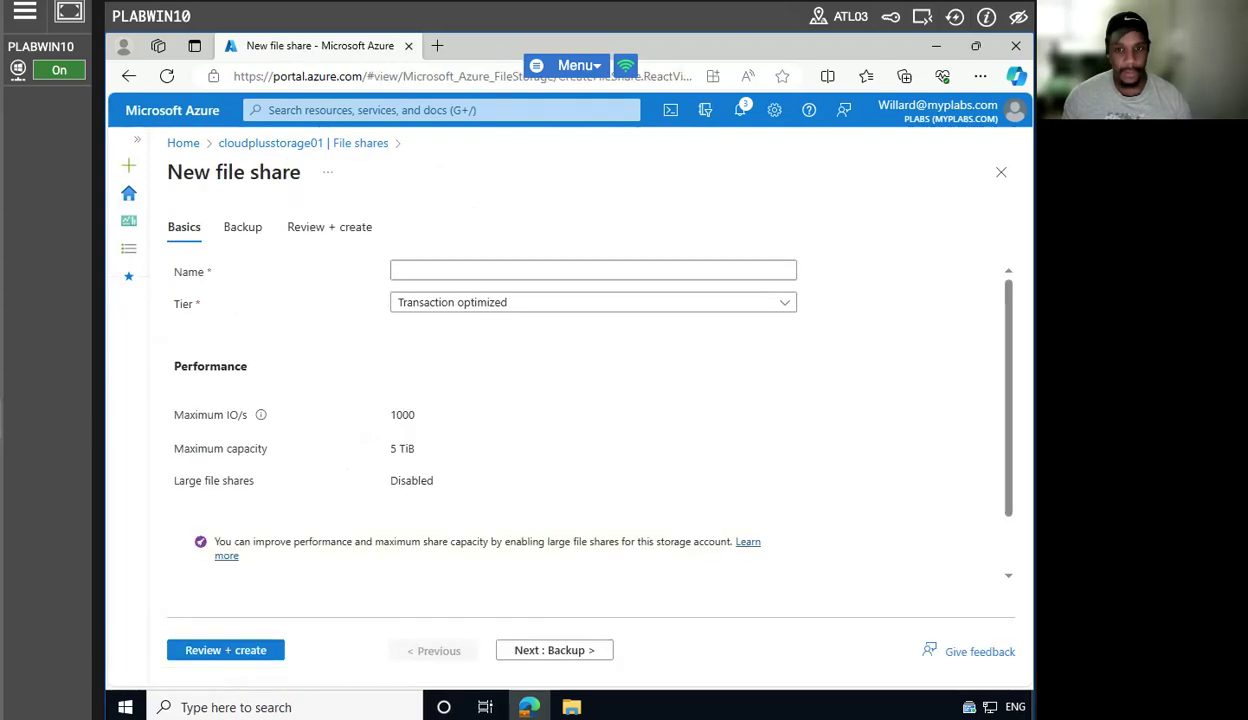
{"action": "left_click", "coordinate": [470, 272]}
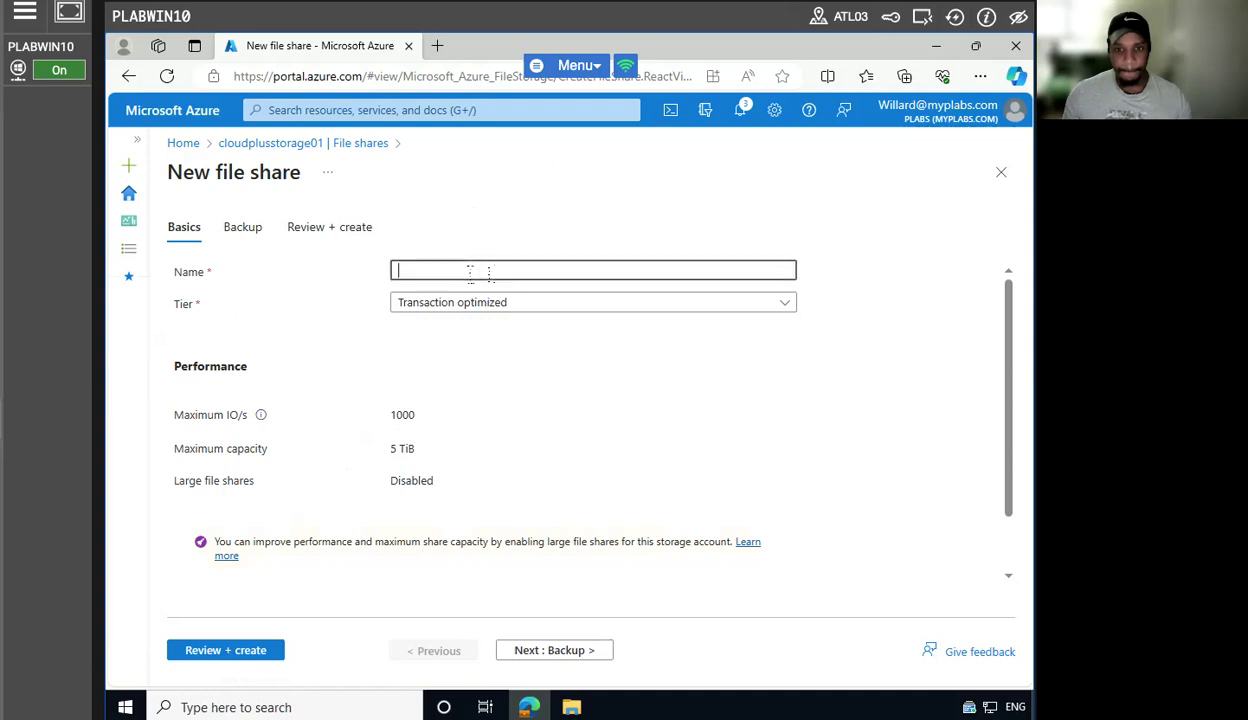
{"action": "type", "text": "clou"}
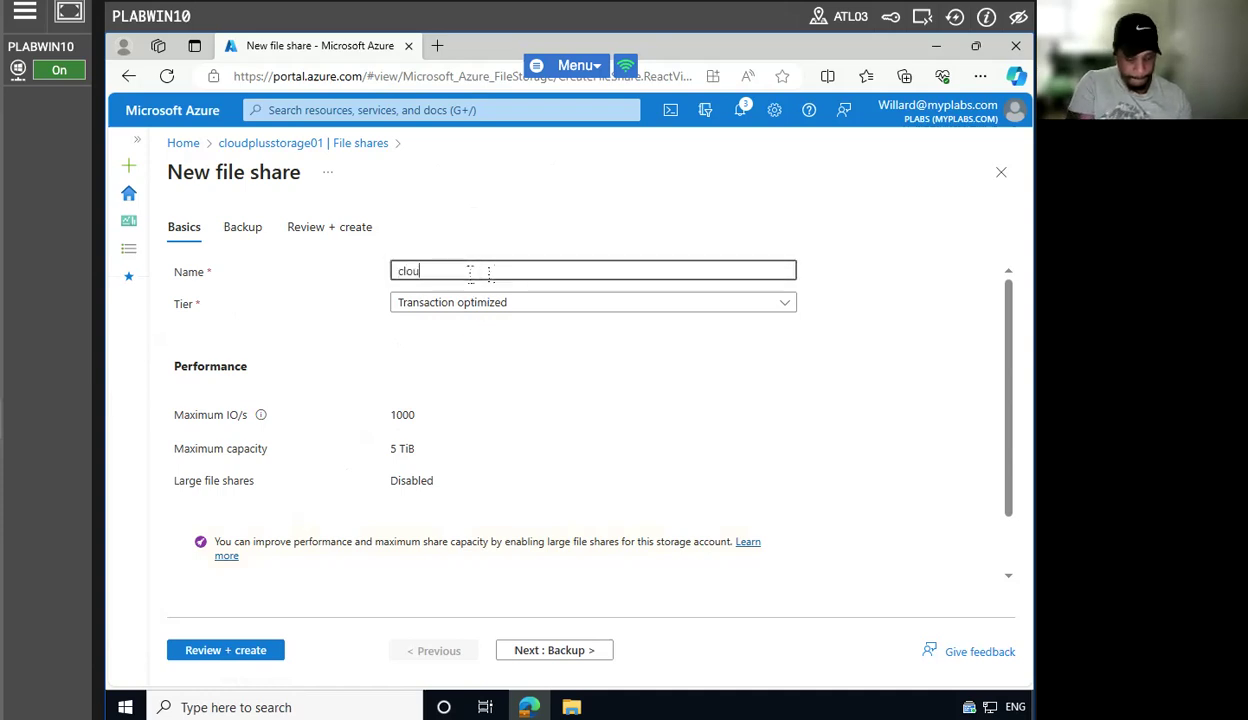
{"action": "type", "text": "dplusfileshare"}
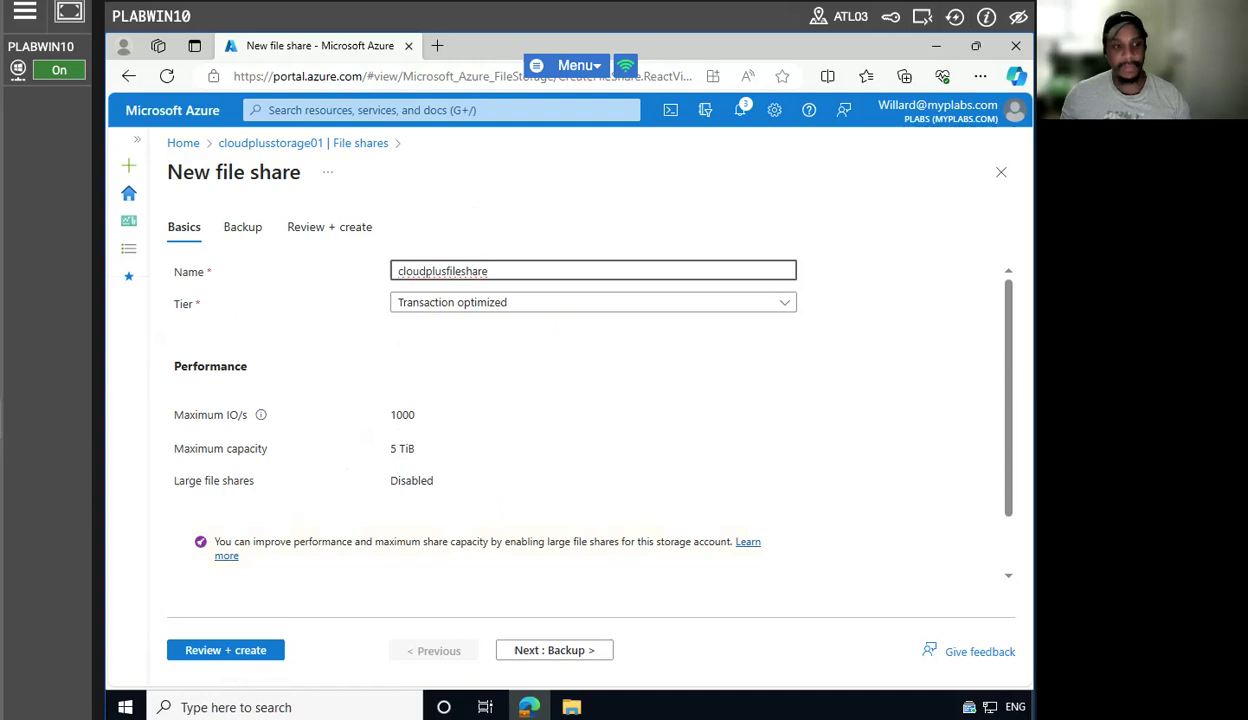
{"action": "left_click", "coordinate": [230, 651]}
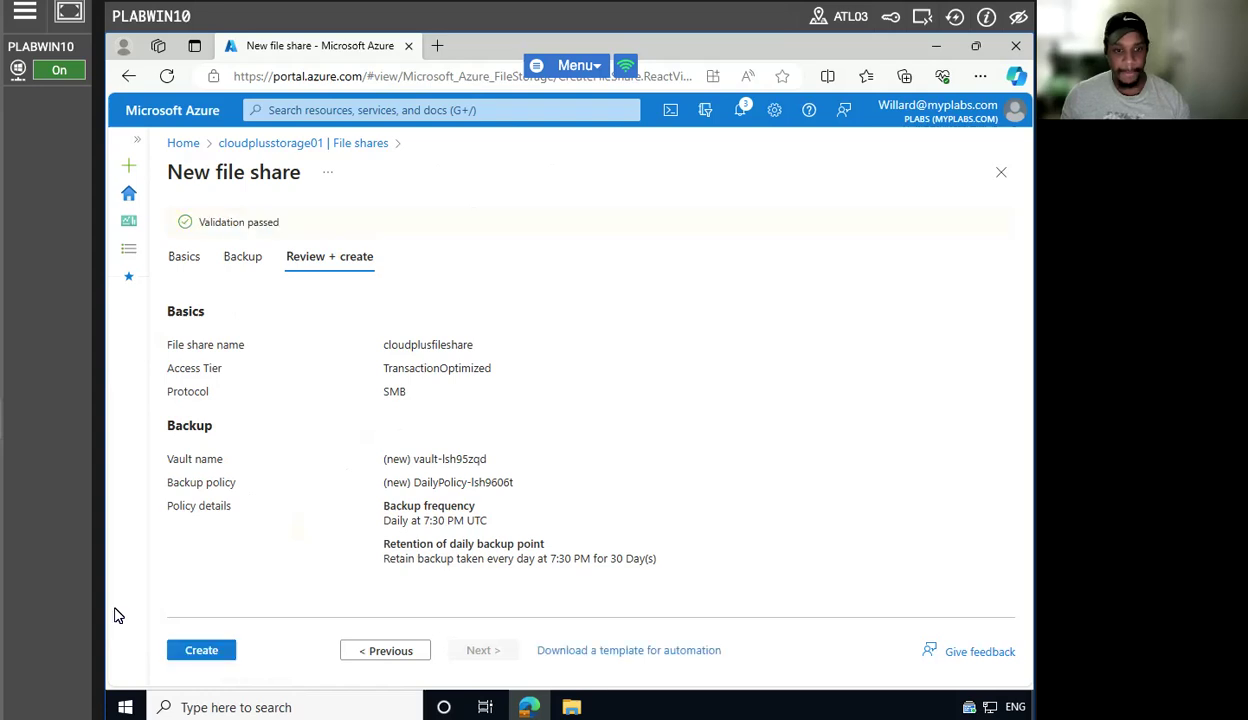
{"action": "left_click", "coordinate": [206, 648]}
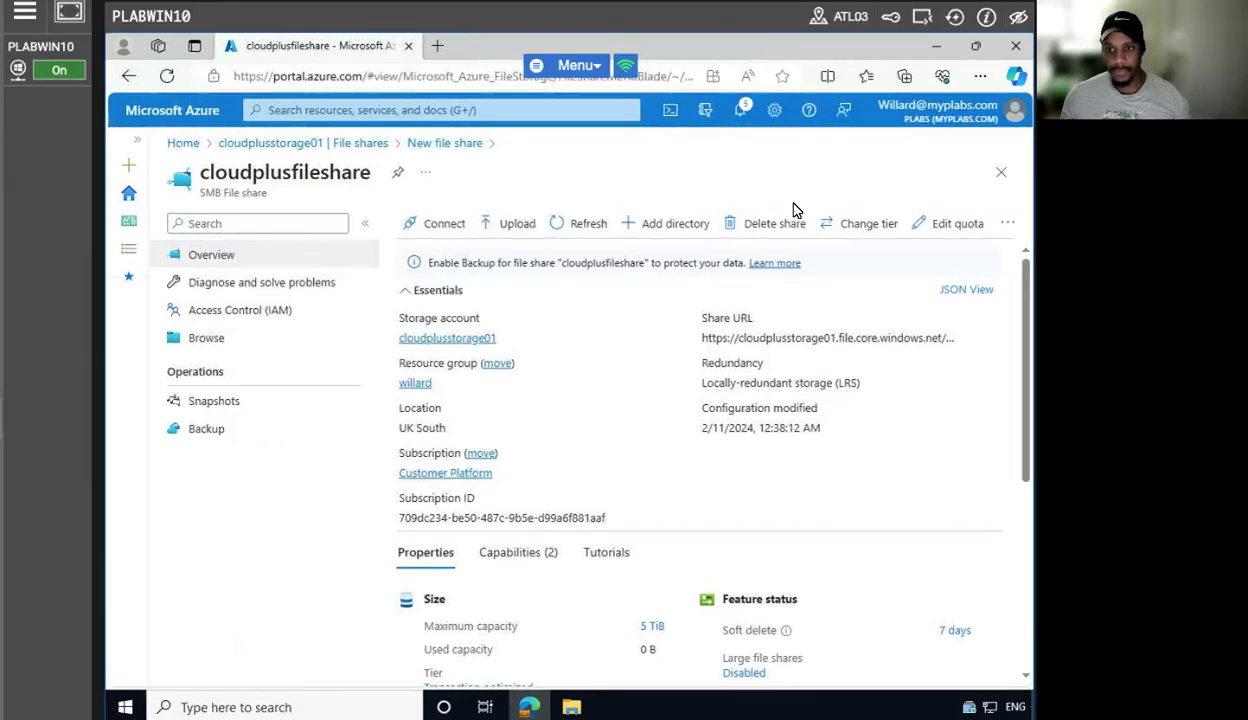
- Check the portal notifications for the file share and backup deployment, and dismiss the backup service alert
{"action": "left_click", "coordinate": [741, 108]}
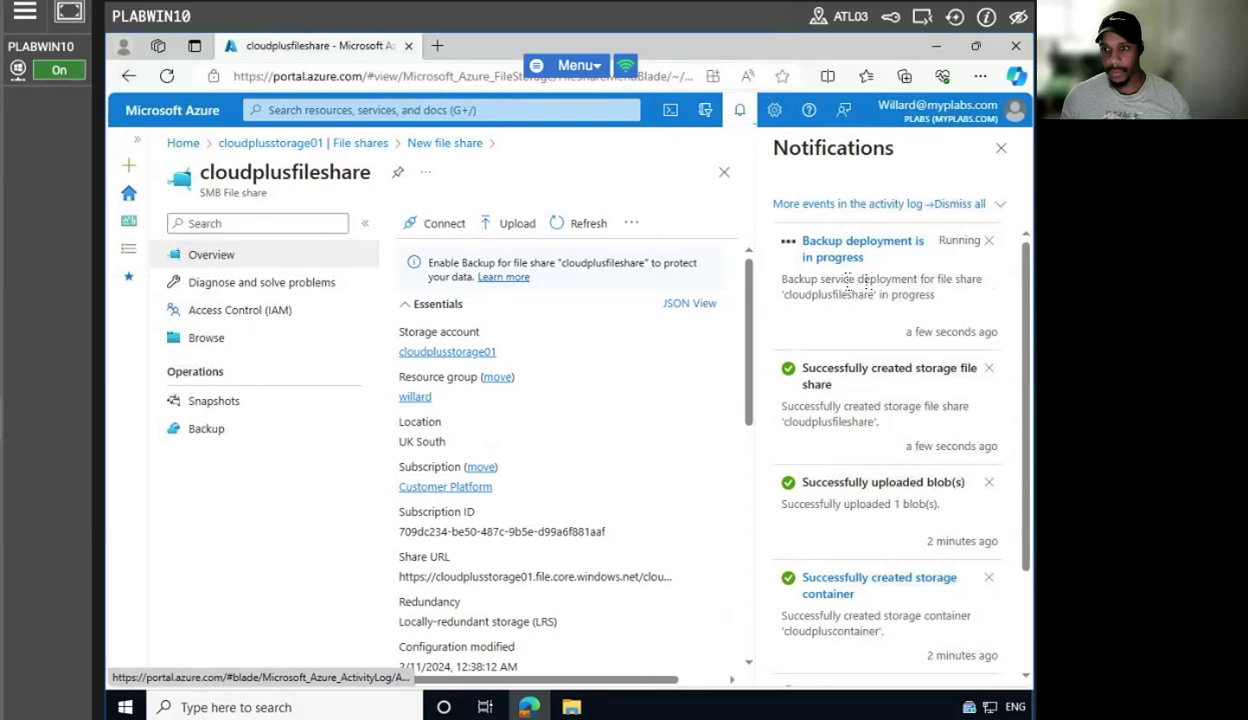
{"action": "left_click", "coordinate": [1000, 150]}
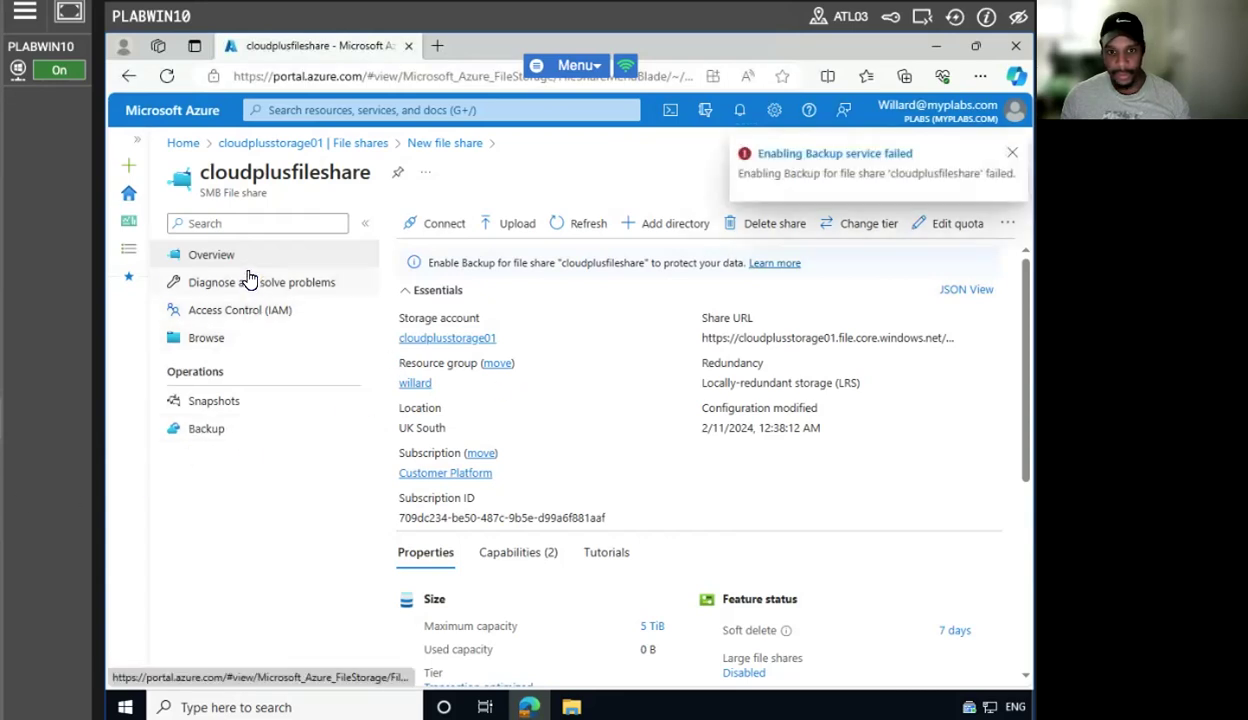
{"action": "left_click", "coordinate": [1011, 153]}
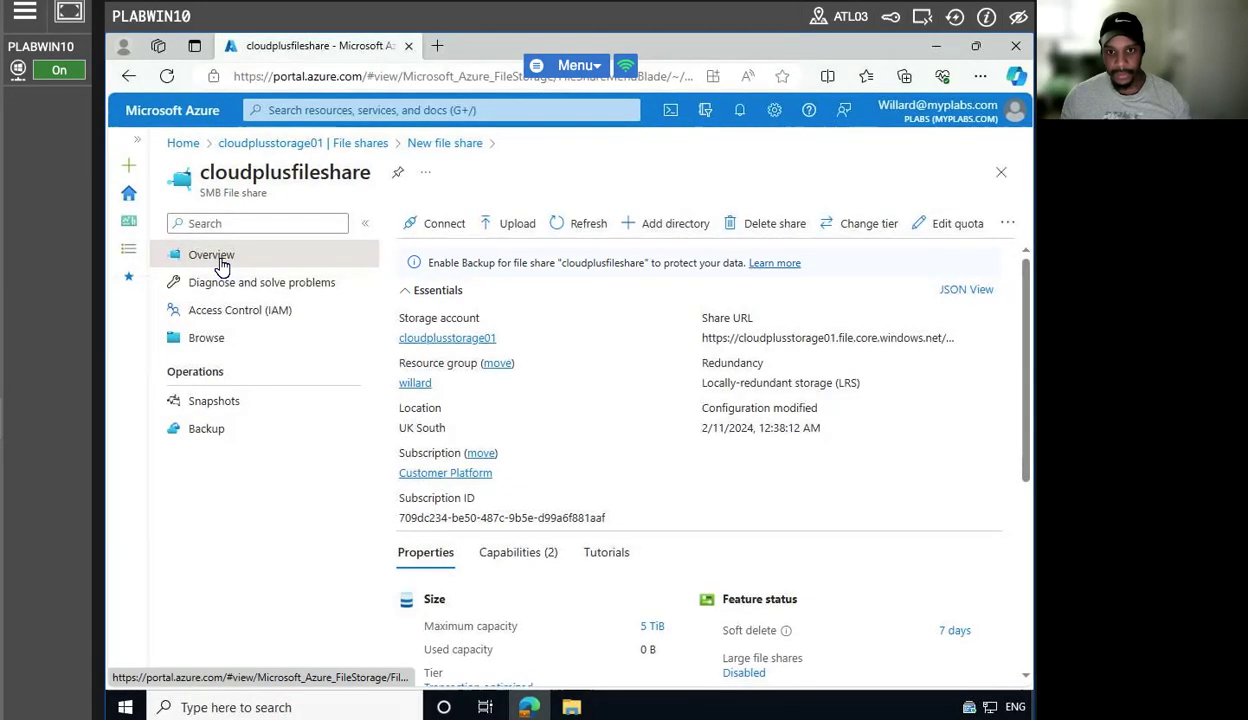
- Return to the storage account's file shares and set the quota of cloudplusfileshare to 2000 GiB
{"action": "left_click", "coordinate": [355, 143]}
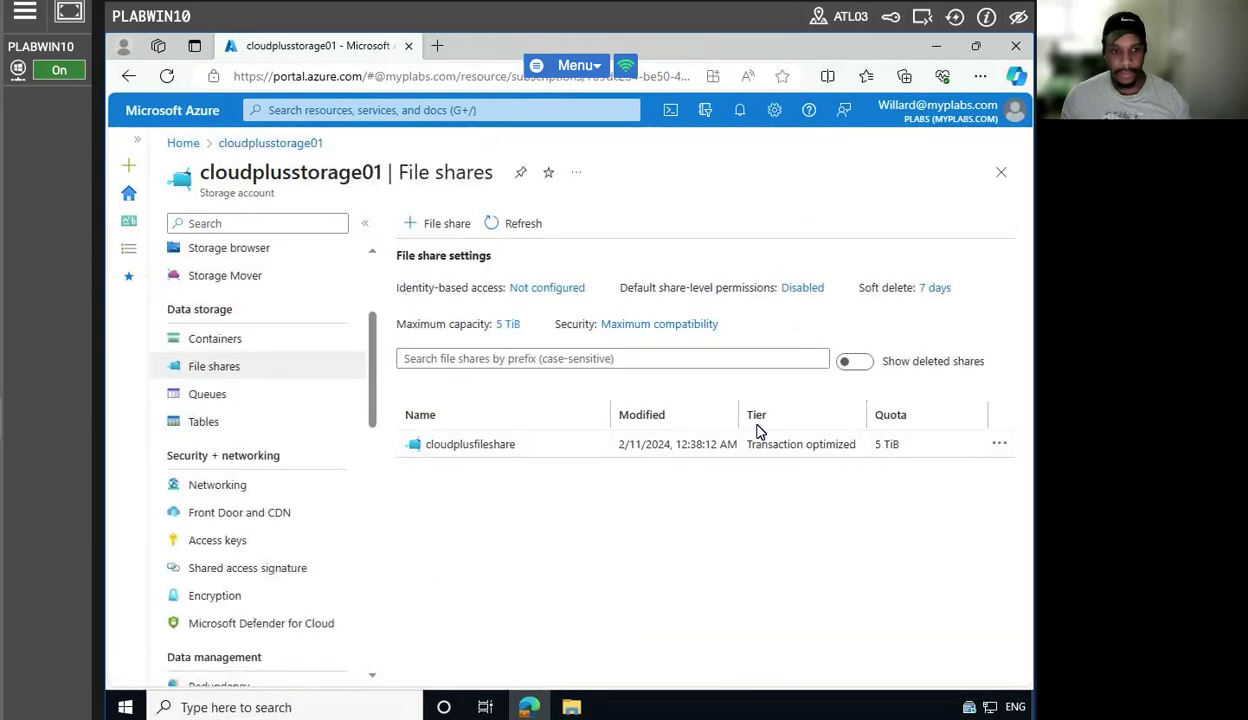
{"action": "left_click", "coordinate": [995, 444]}
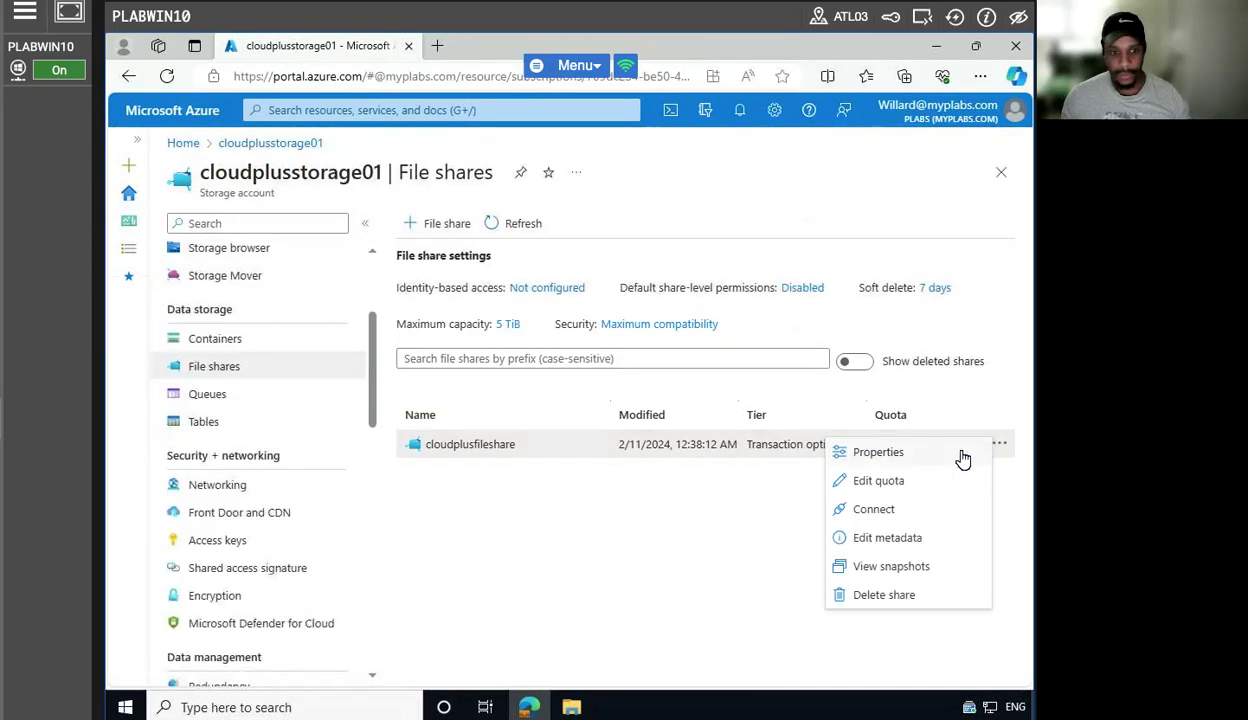
{"action": "left_click", "coordinate": [880, 480]}
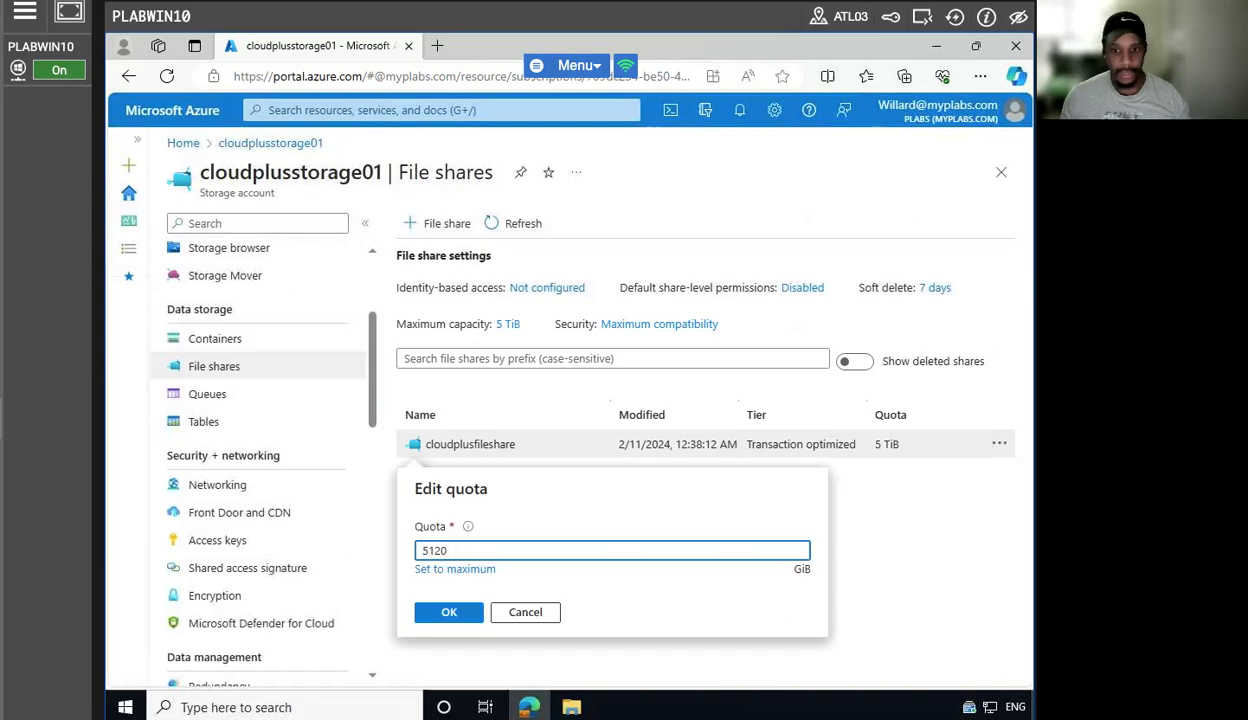
{"action": "key", "text": "BackSpace"}
{"action": "key", "text": "BackSpace"}
{"action": "key", "text": "BackSpace"}
{"action": "key", "text": "BackSpace"}
{"action": "type", "text": "2000"}
{"action": "left_click", "coordinate": [441, 612]}
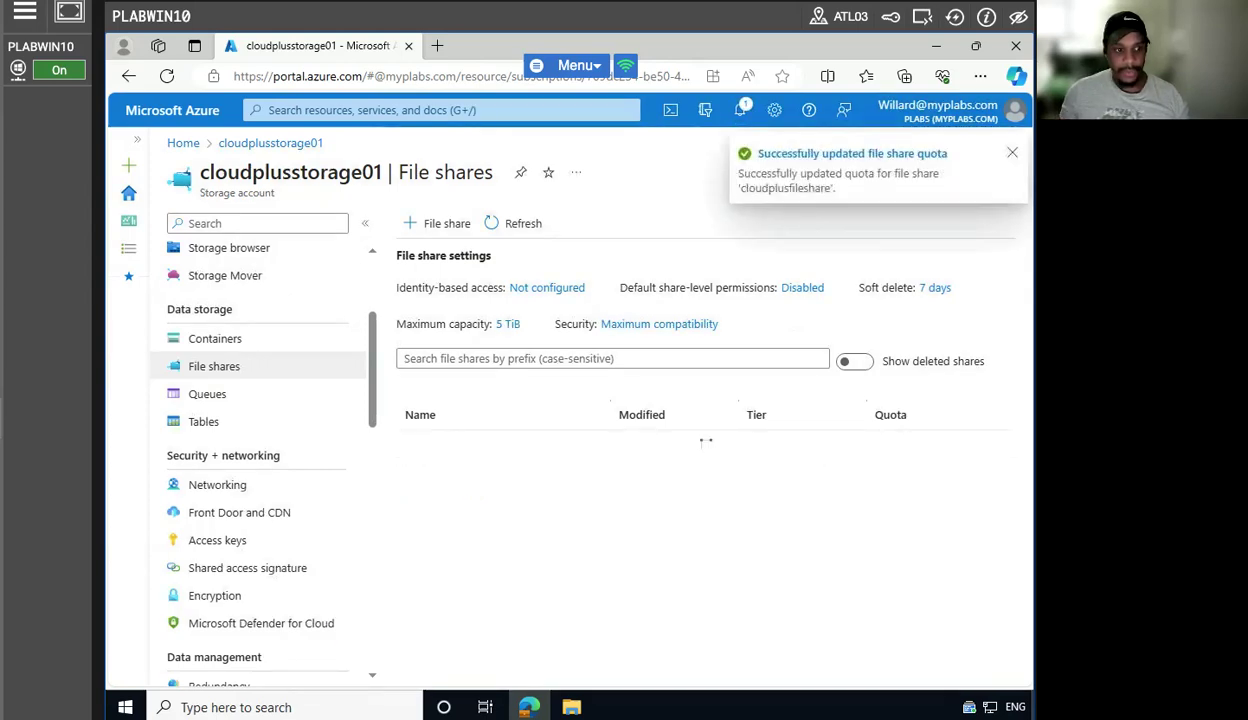